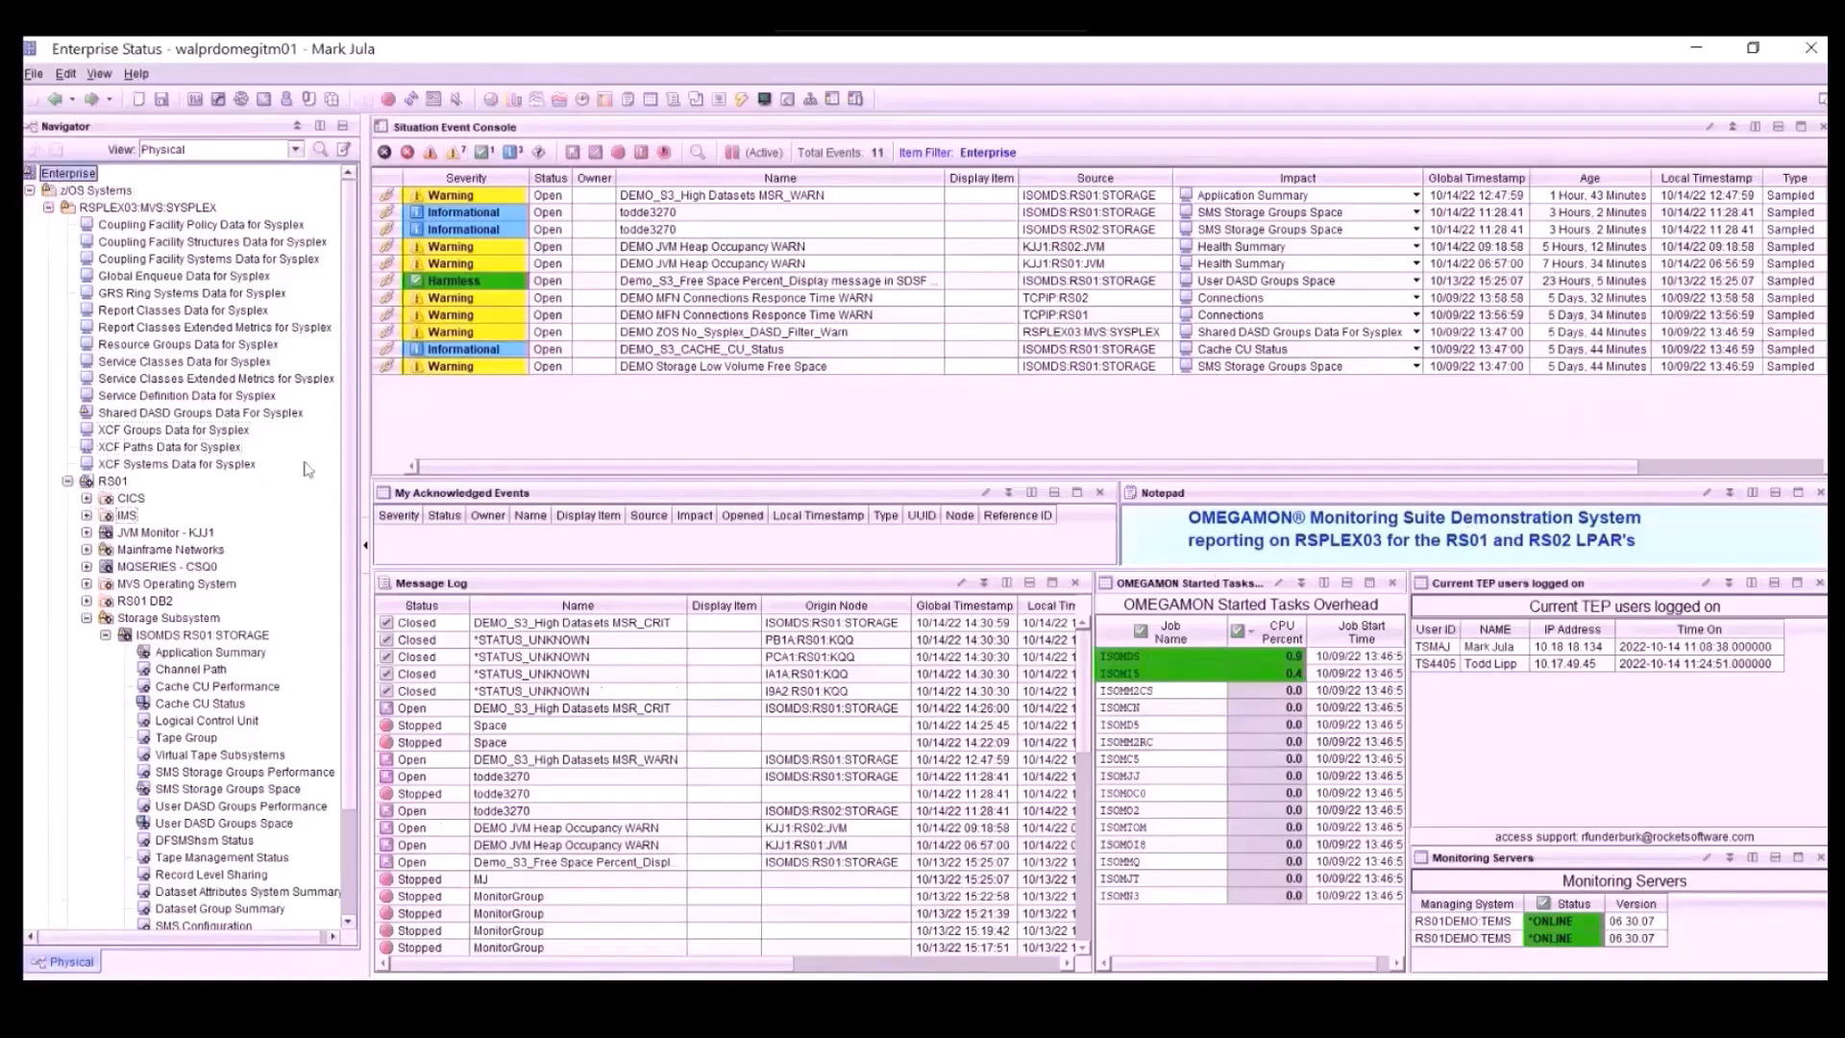
Open the User DASD Groups Space workspace under the RS01 storage subsystem
drag(350, 463, 355, 578)
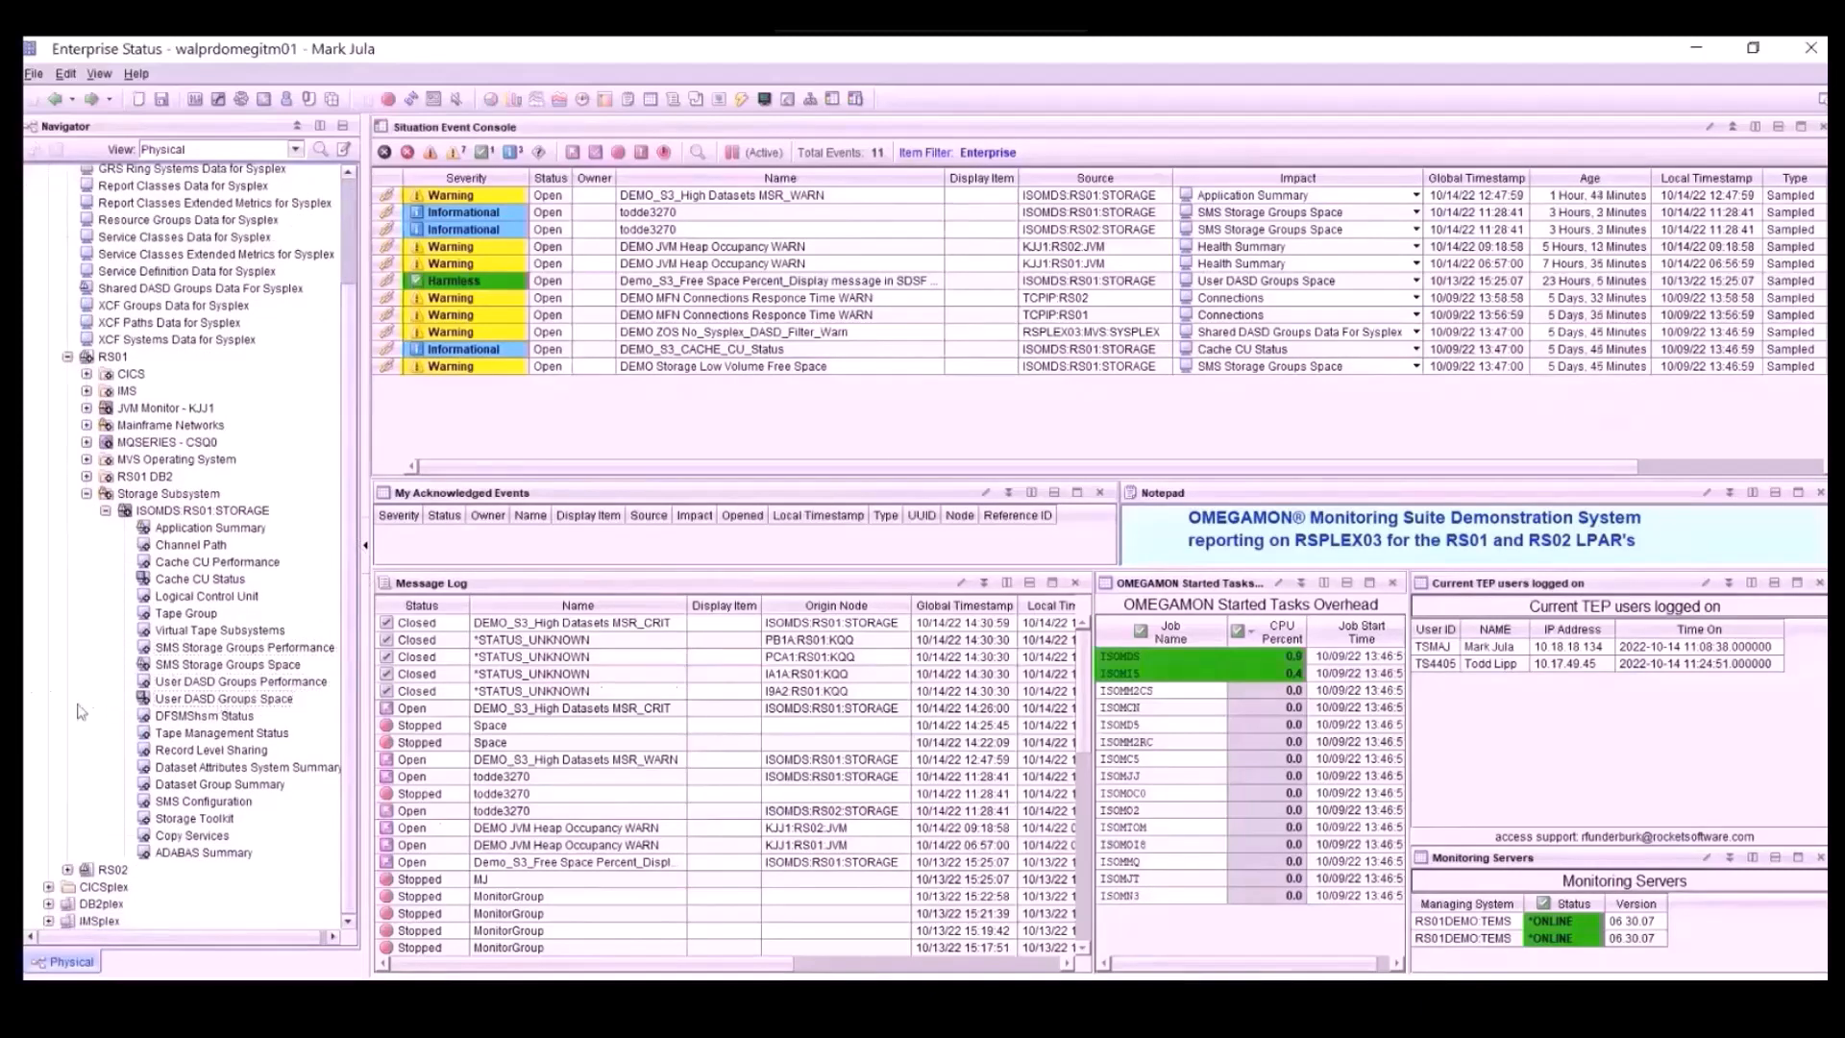
mouse_move(145, 704)
click(253, 702)
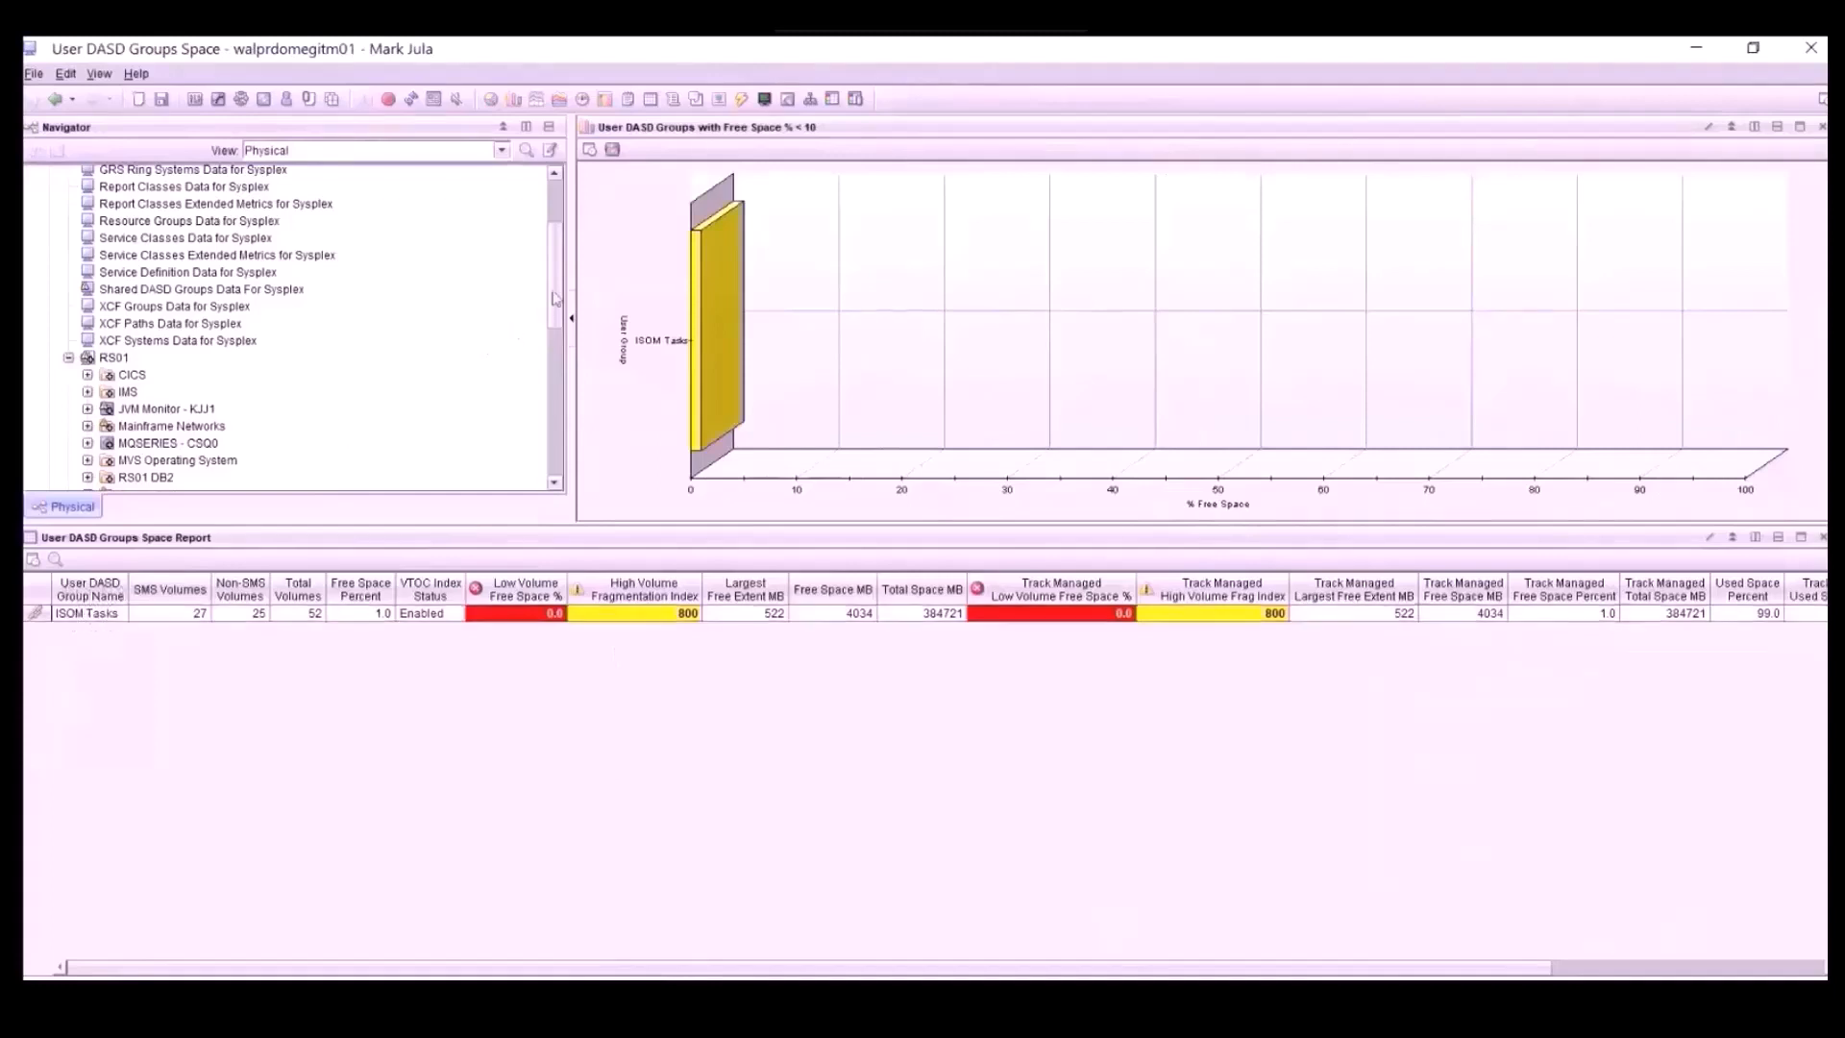
Open the situation editor for the User DASD Groups Space node
drag(554, 298, 557, 420)
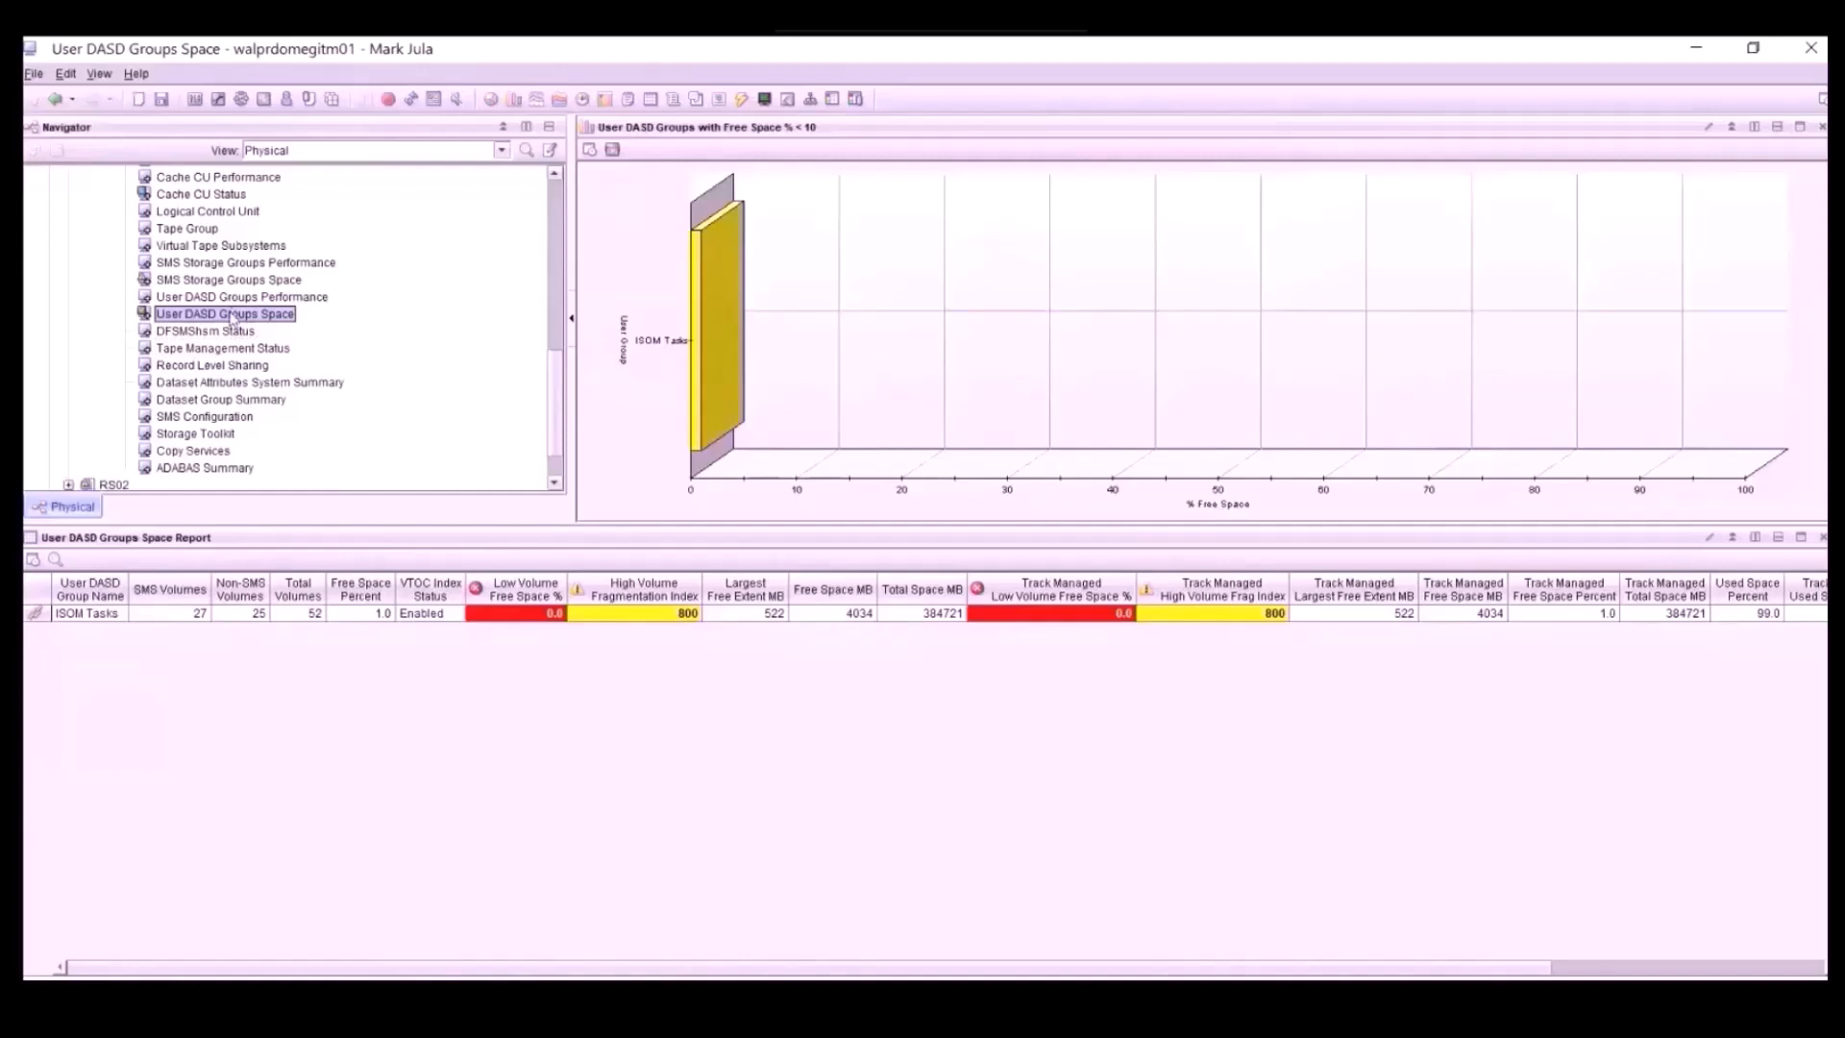
right_click(233, 317)
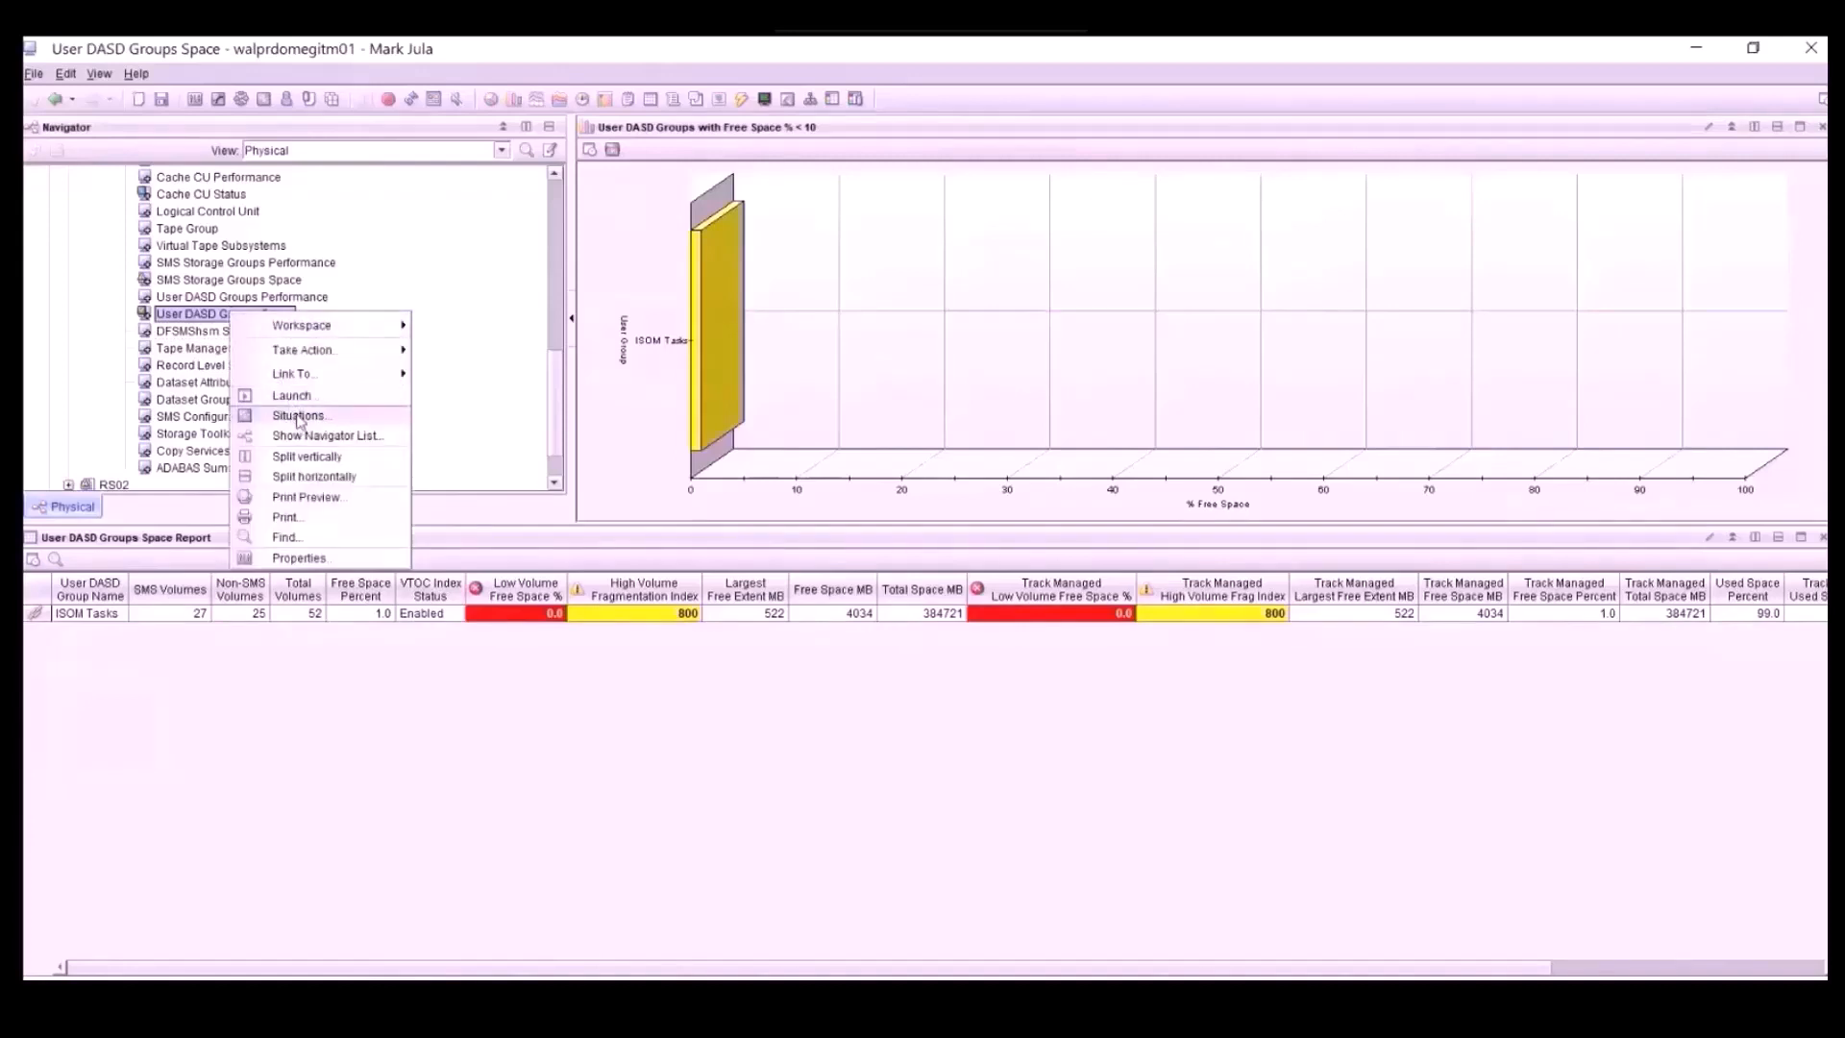
click(298, 417)
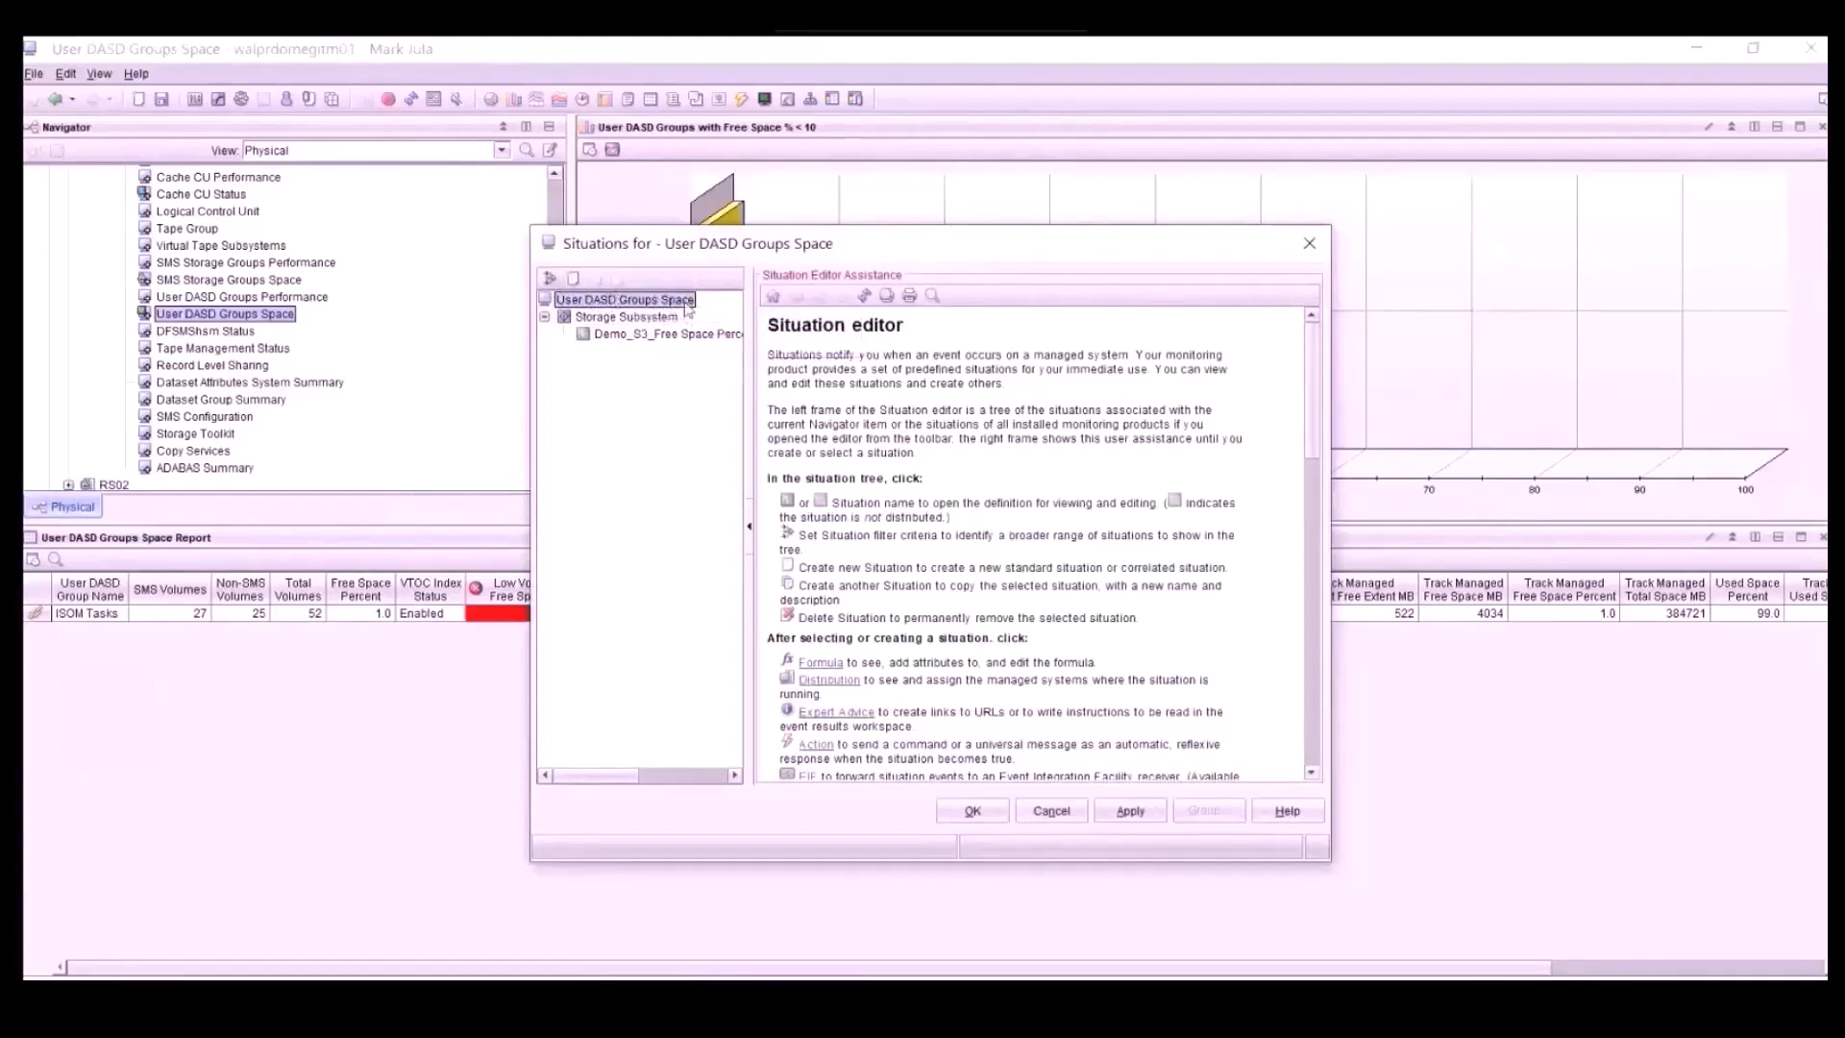
Create a standard Storage Subsystem situation with the name Space and the description Space
click(602, 320)
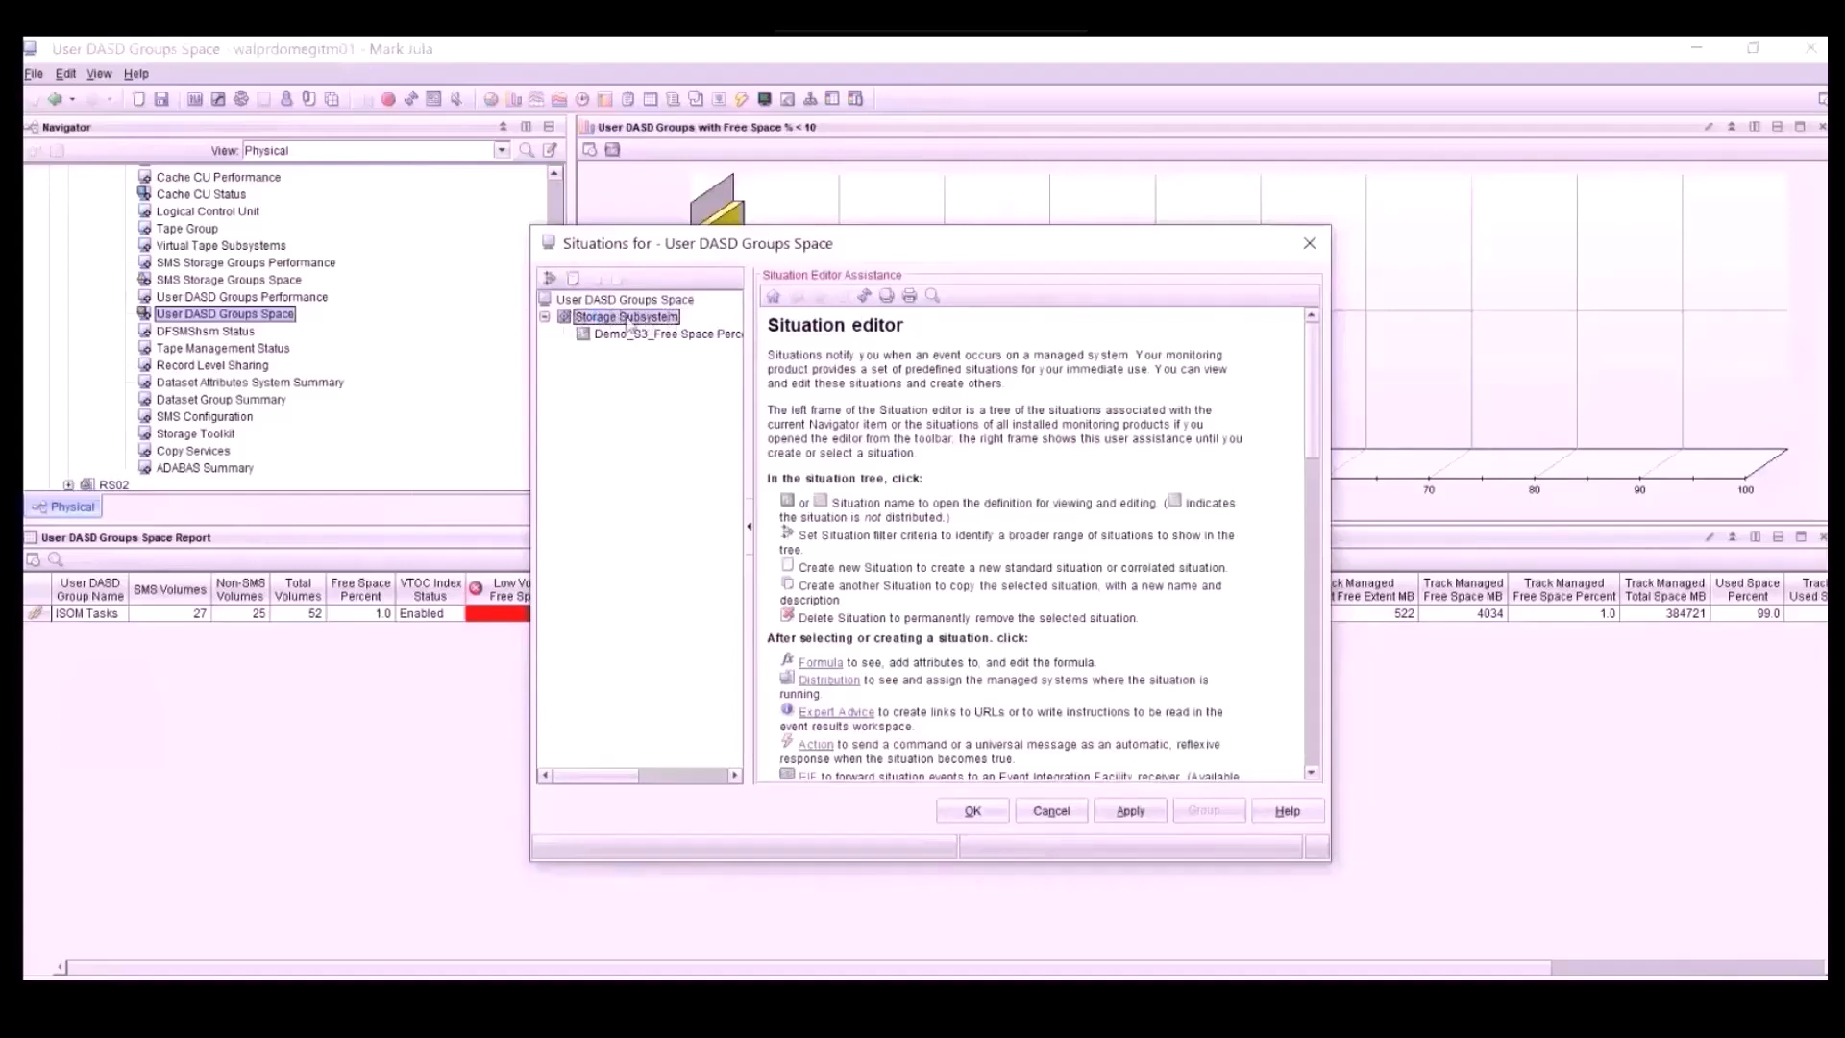
click(575, 280)
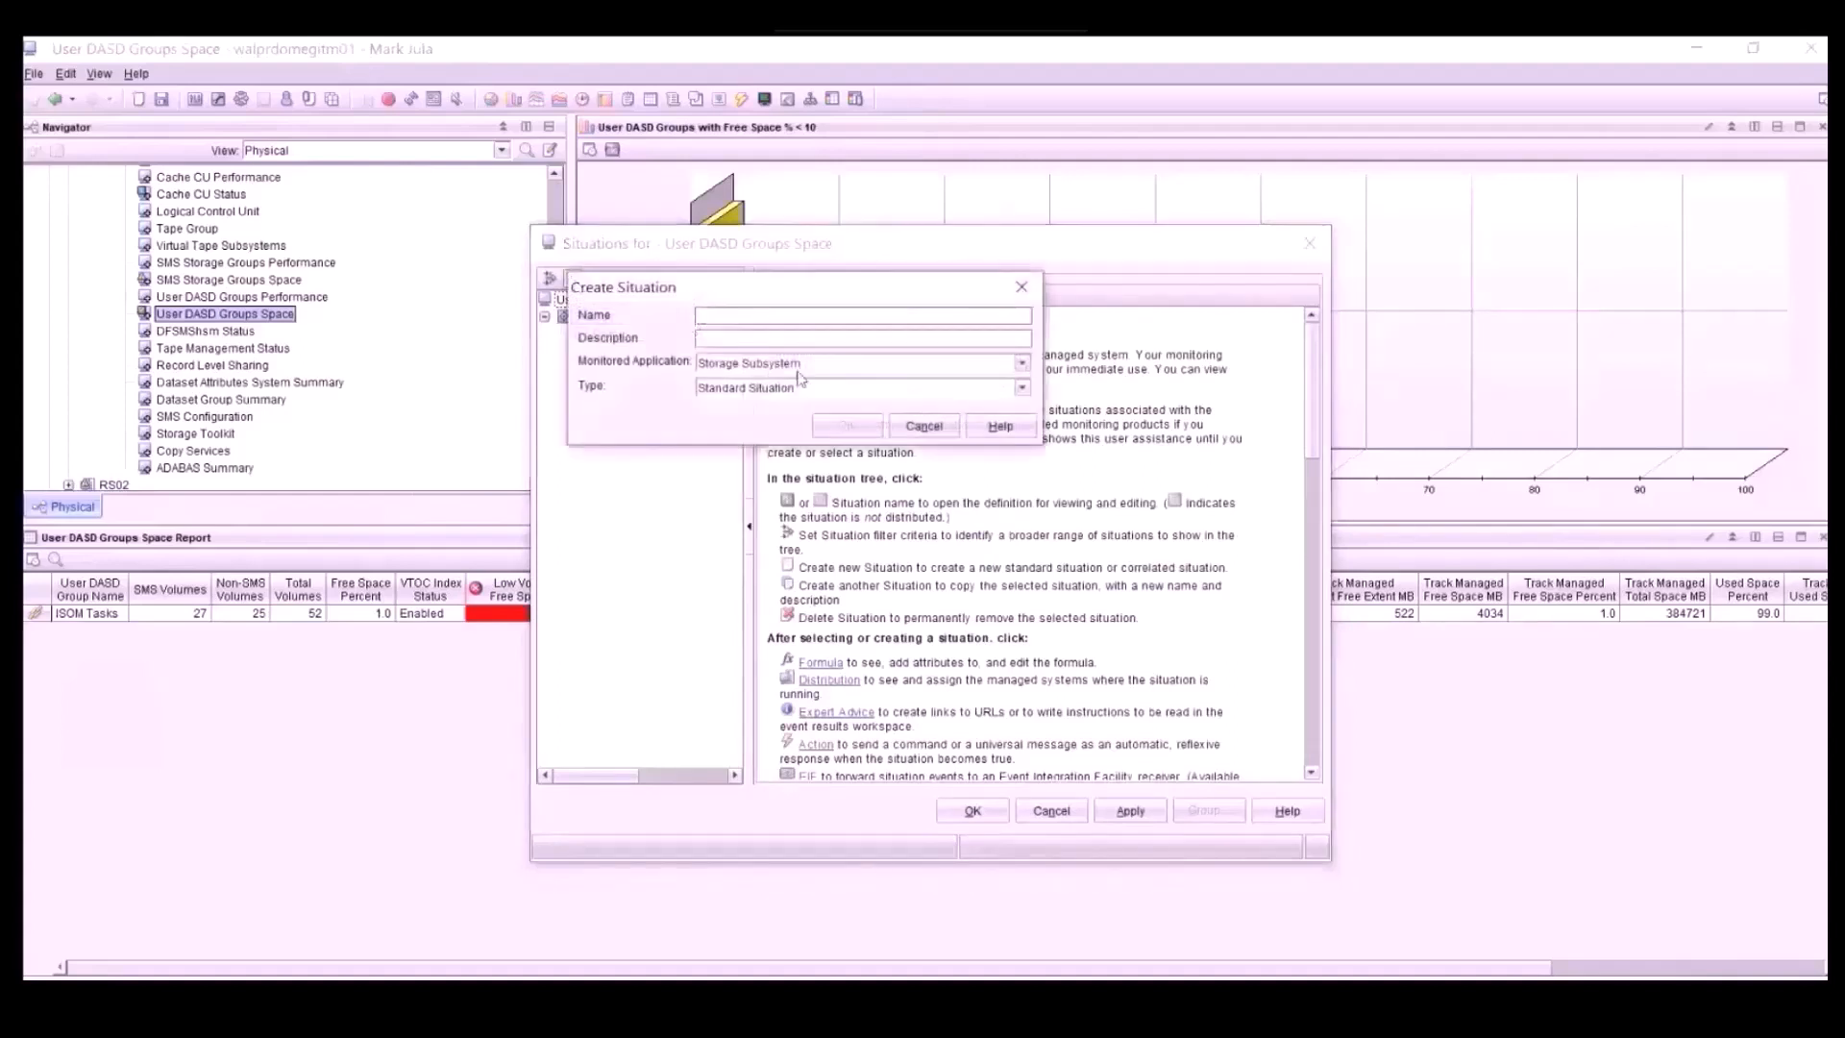
text(SpaceSpace)
click(845, 424)
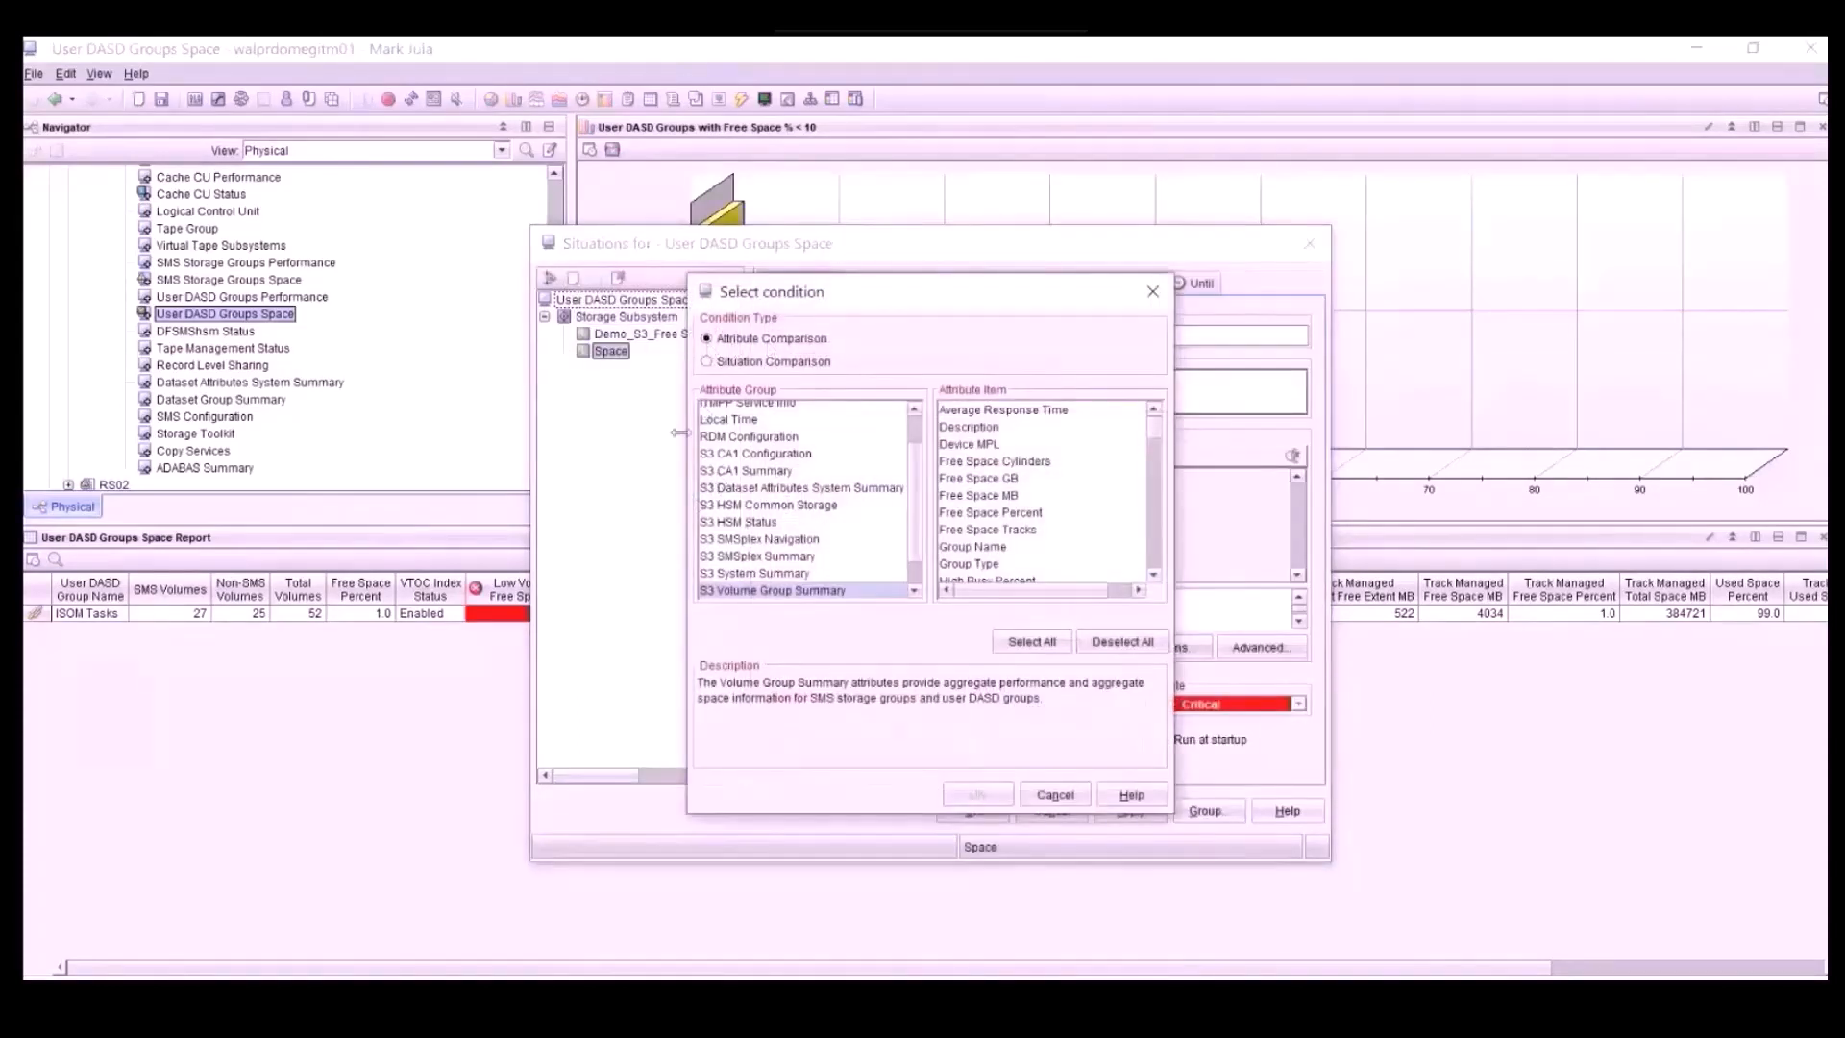
Add the S3 Volume Group Summary attributes Free Space Percent and User DASD Group Name as the situation's conditions
drag(685, 443, 518, 443)
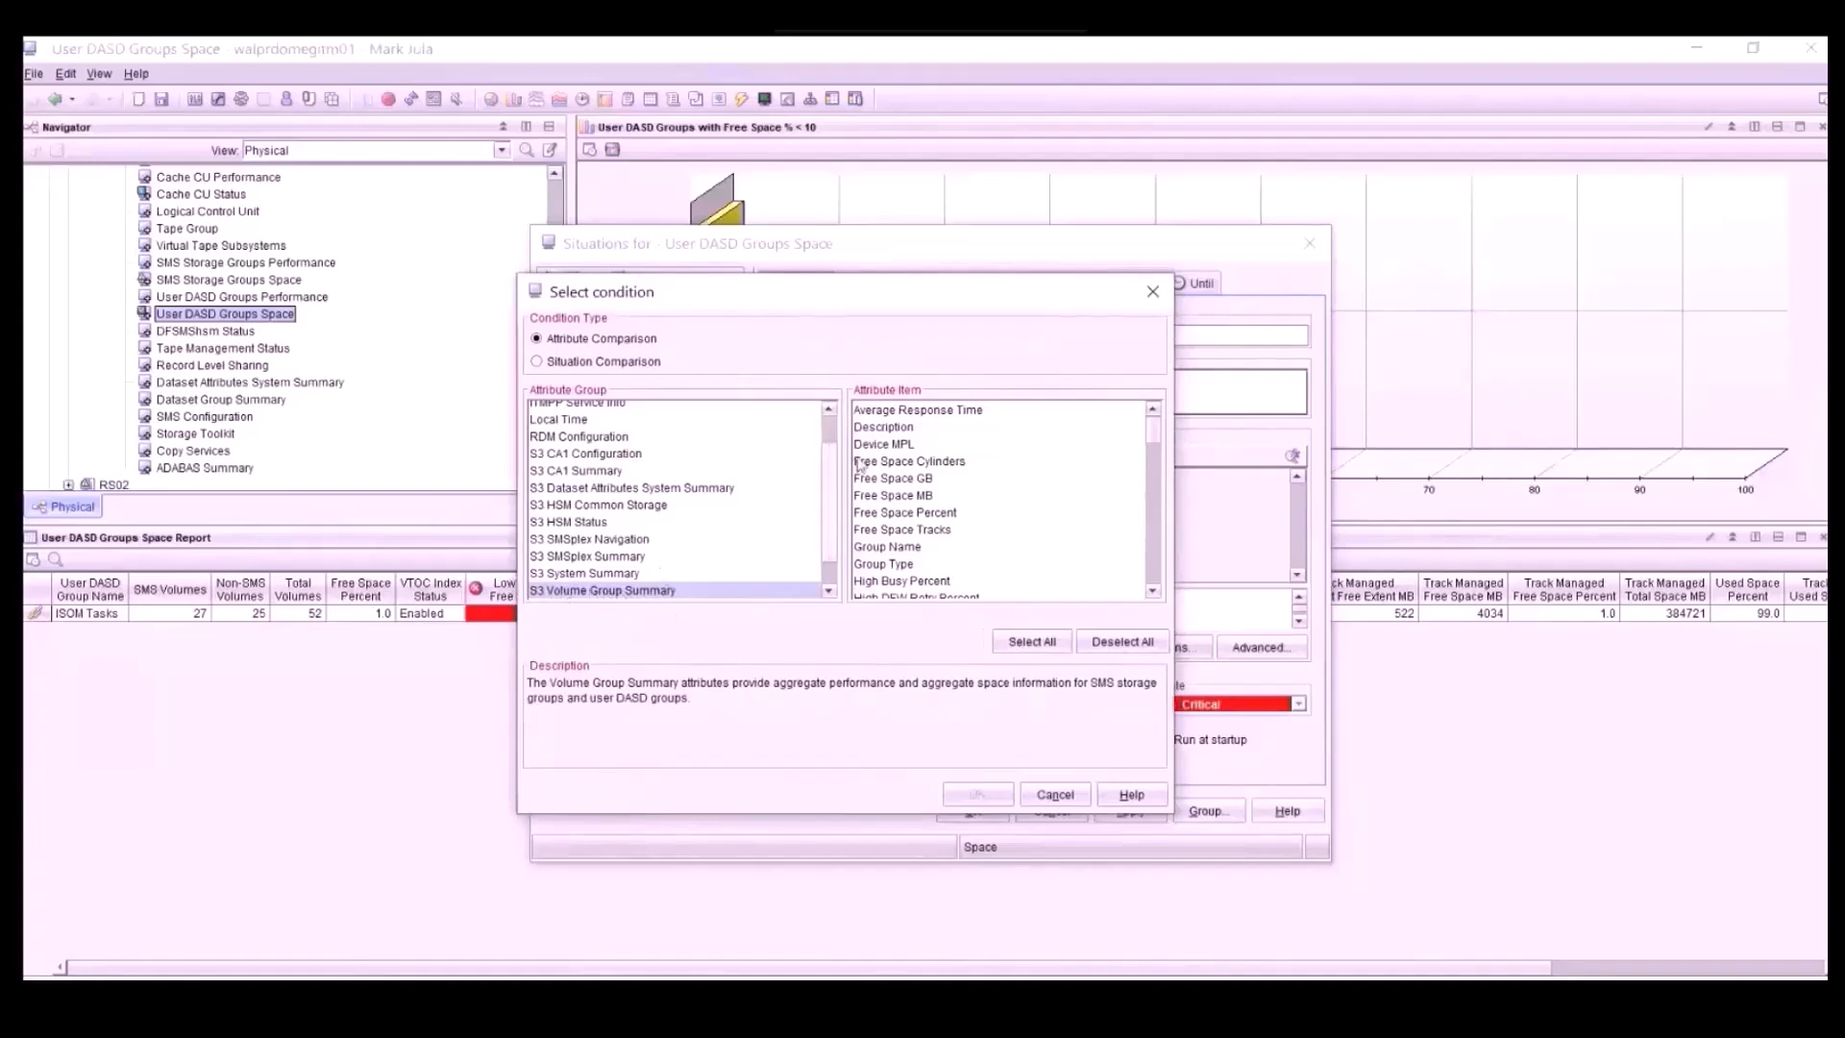
click(930, 516)
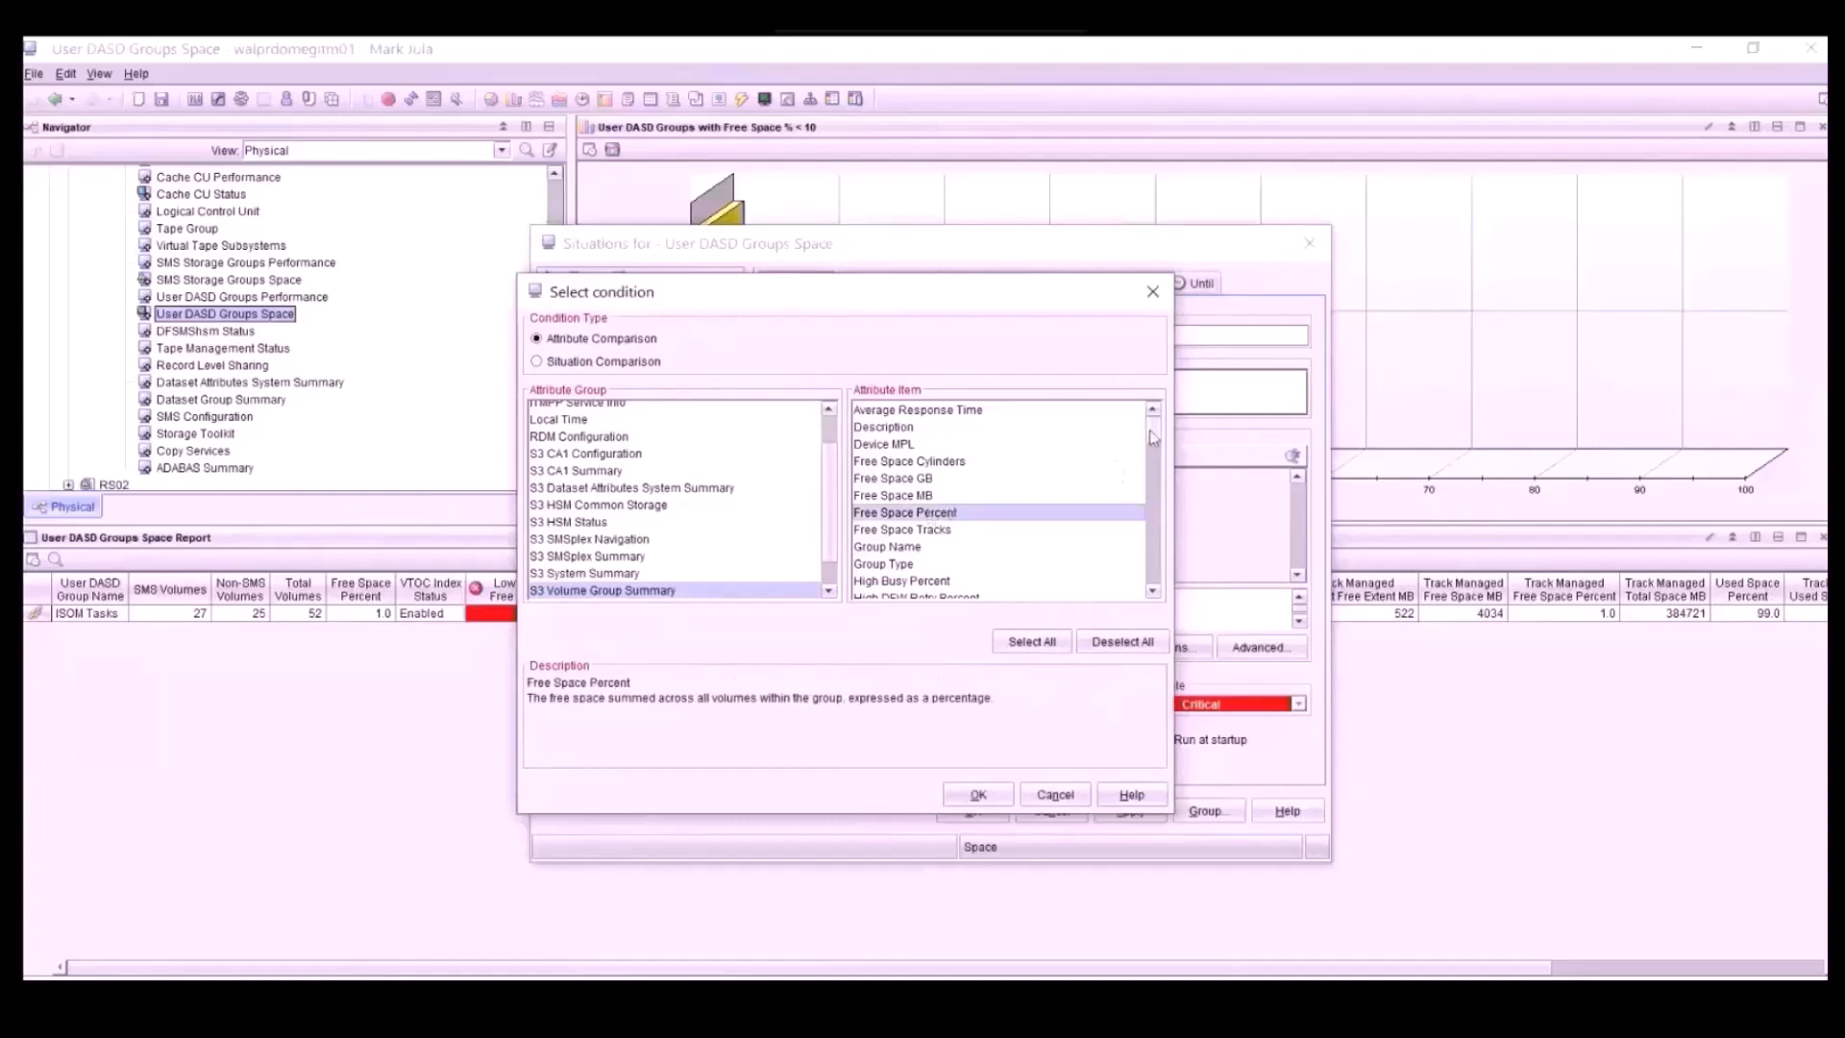
scroll(1158, 470, down, 2)
drag(1157, 470, 1150, 584)
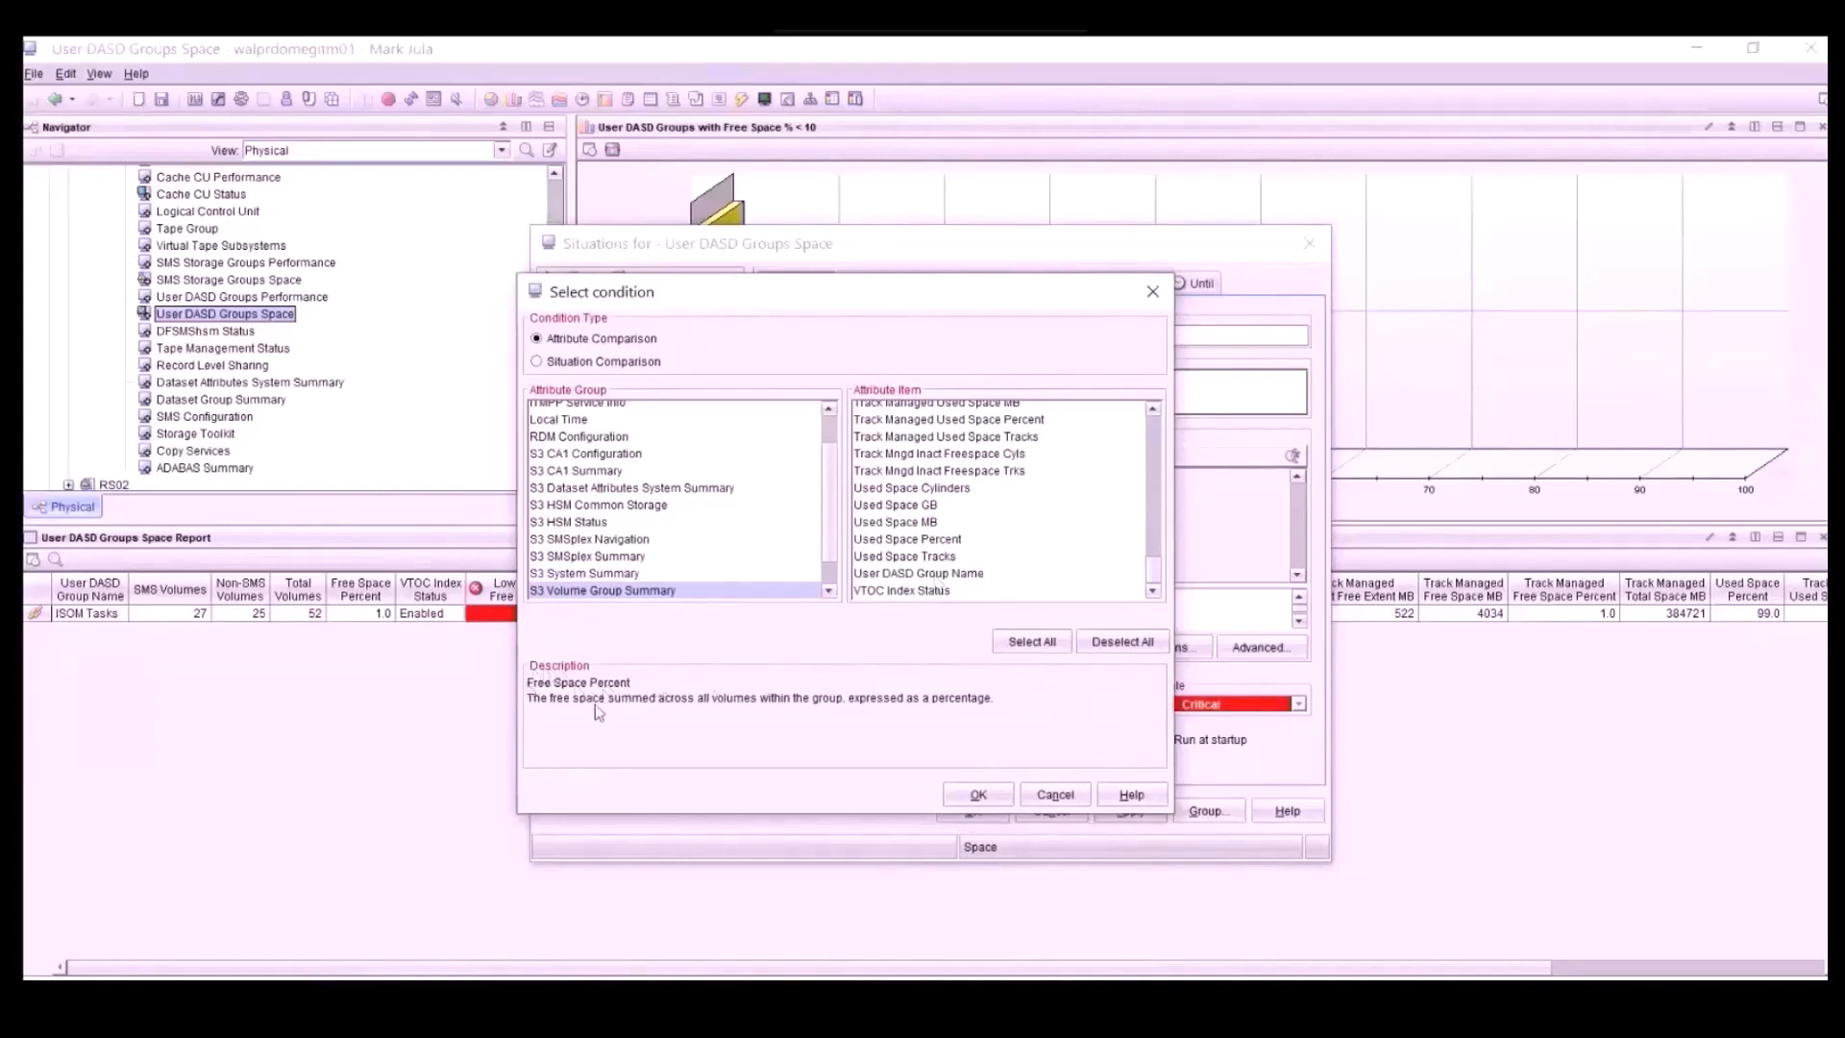
ctrl+click(957, 575)
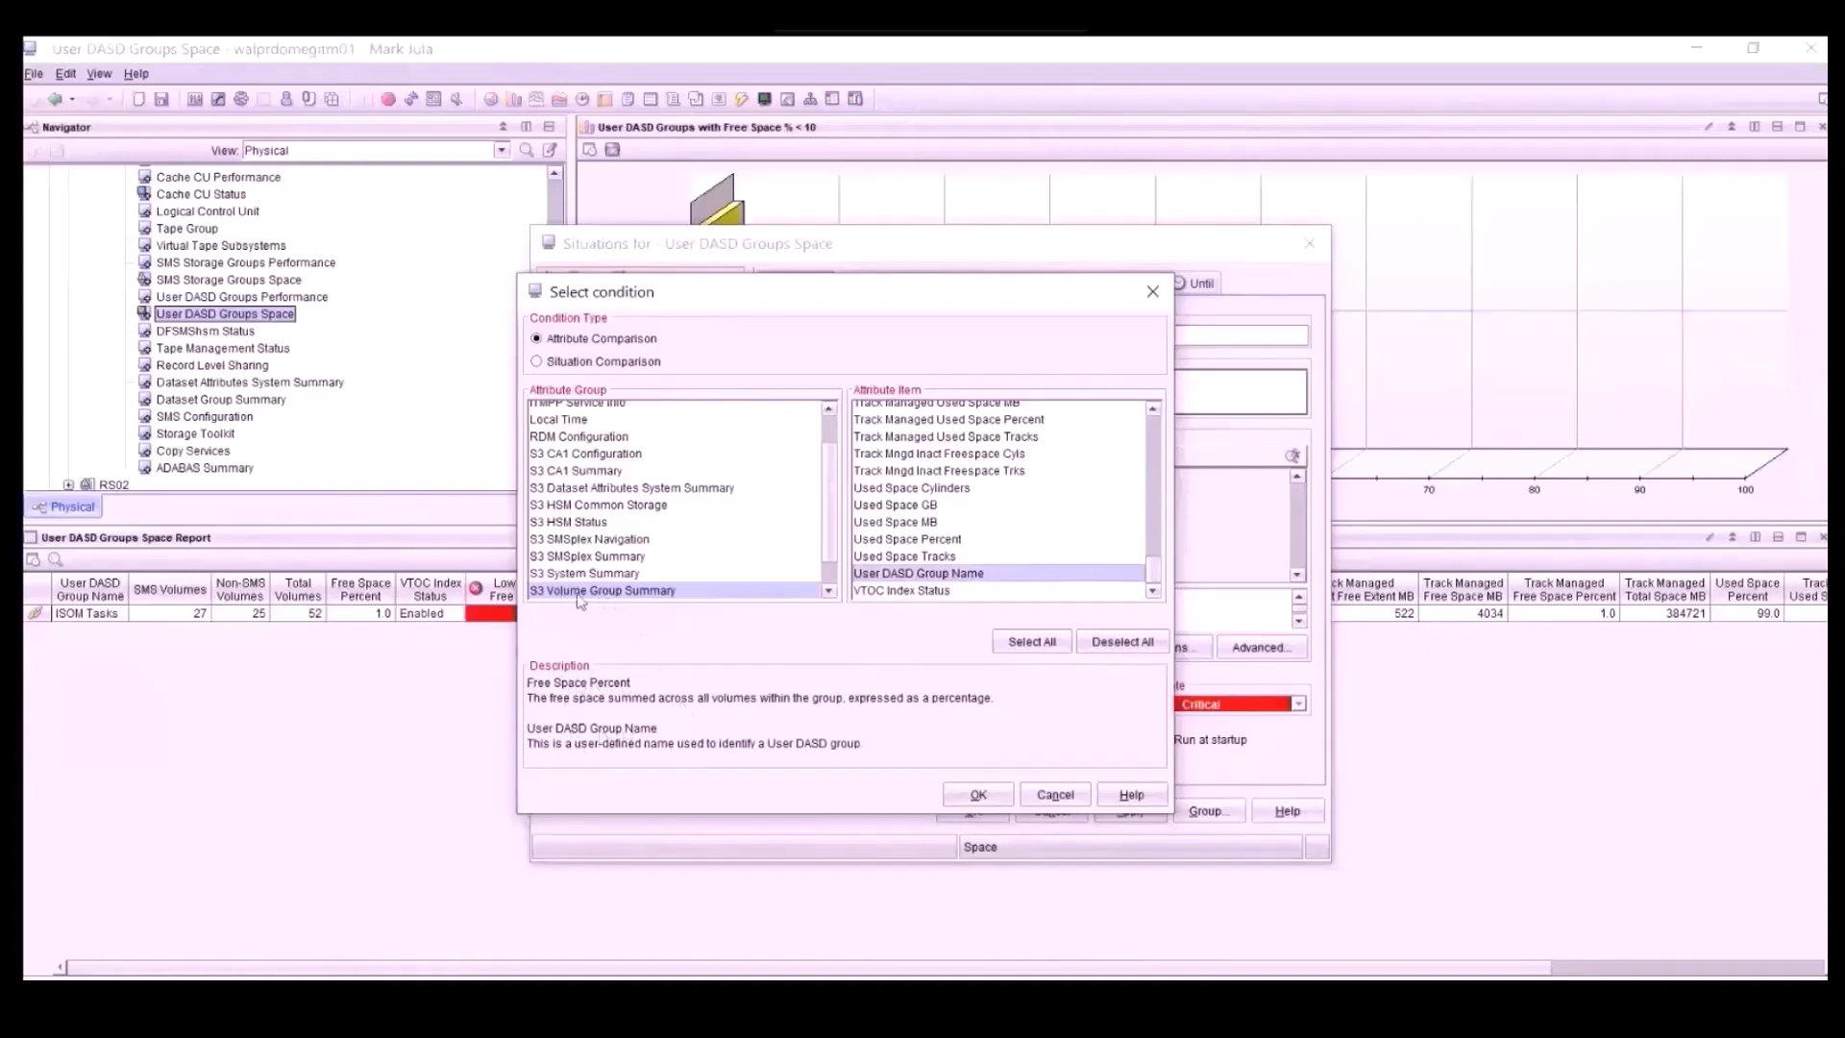
click(977, 796)
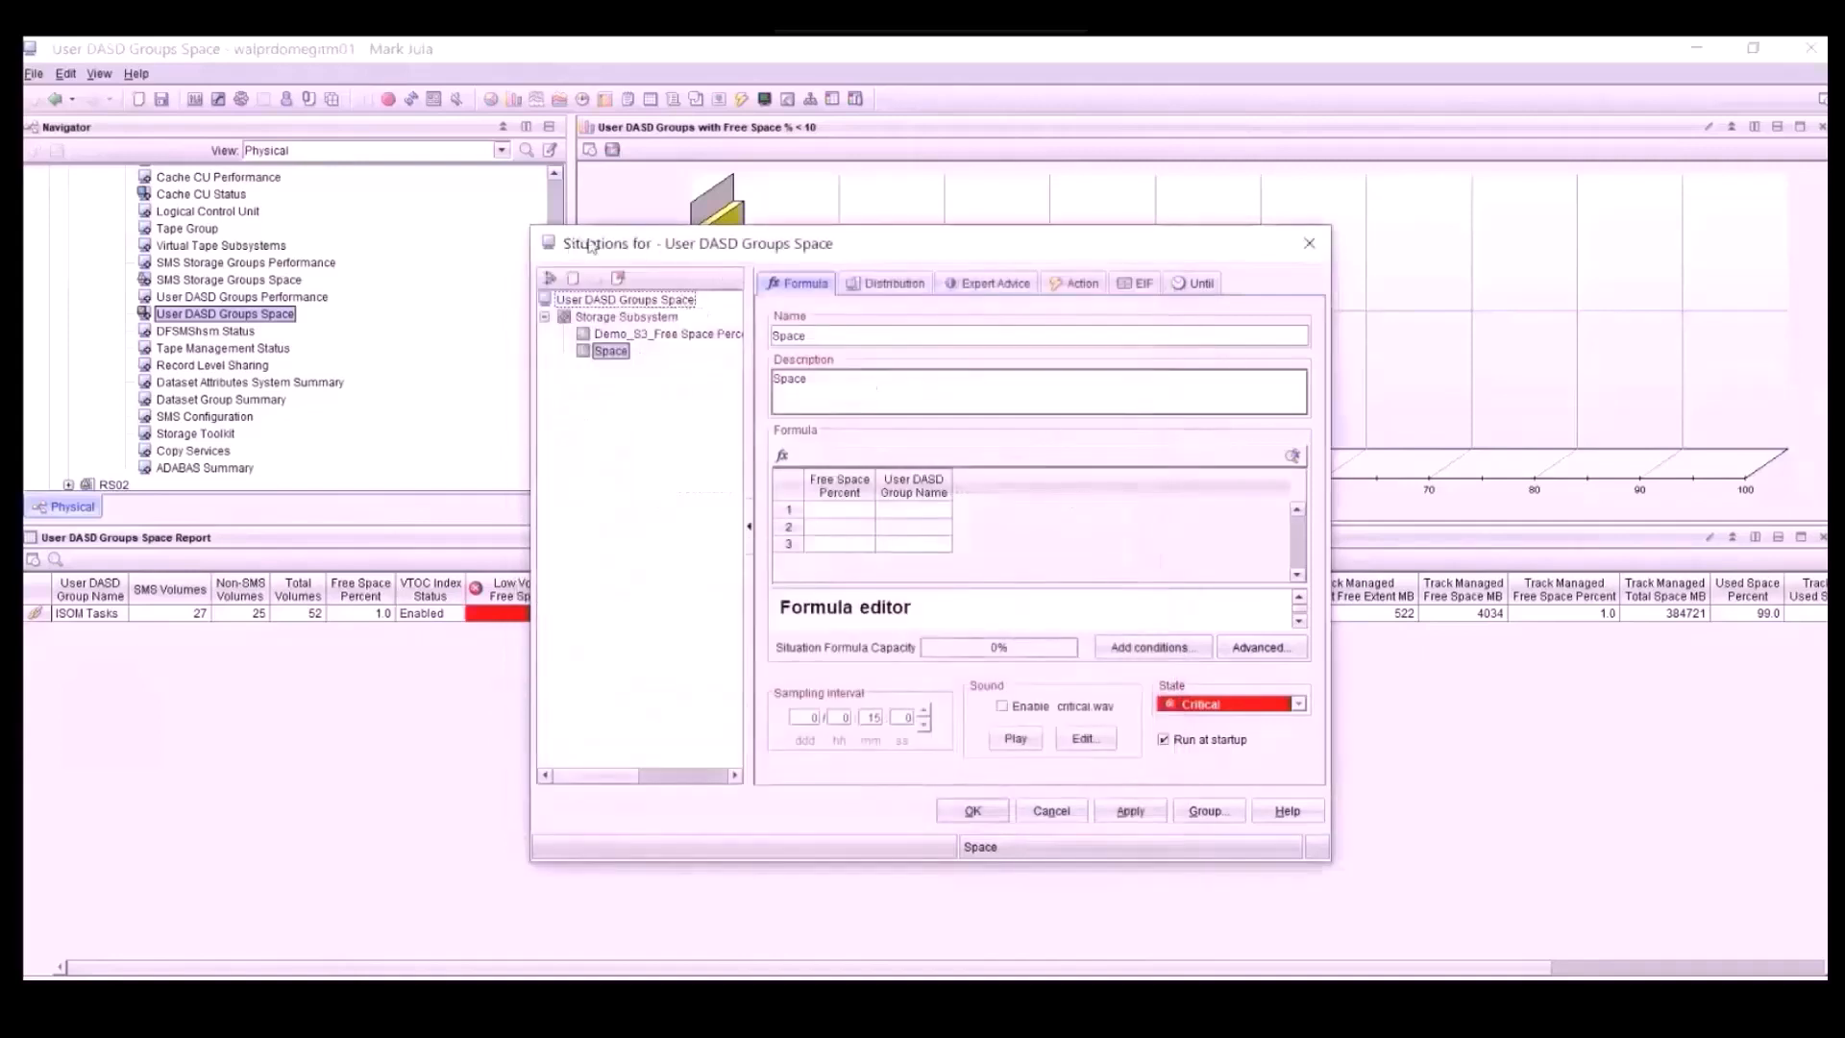
Set the situation's sampling interval to 1 minute and its state to Harmless
click(849, 527)
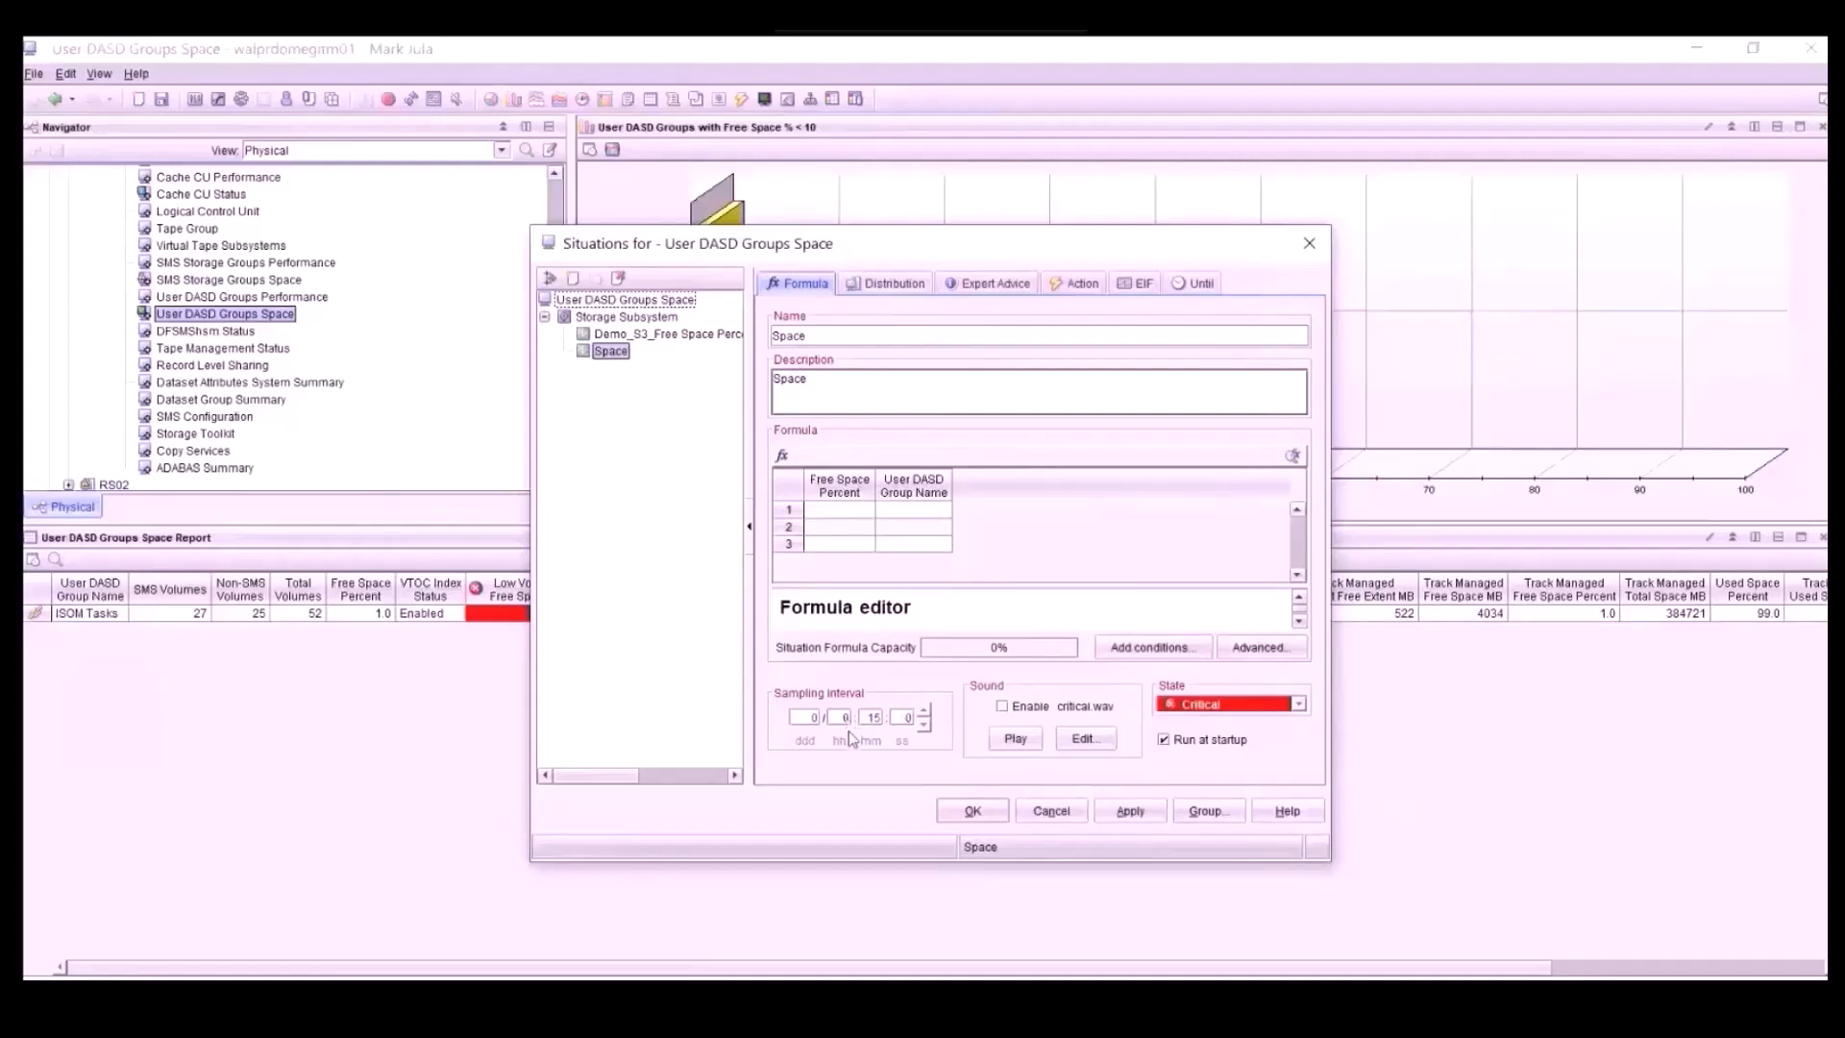
double_click(872, 719)
text(1)
click(1002, 708)
click(1299, 705)
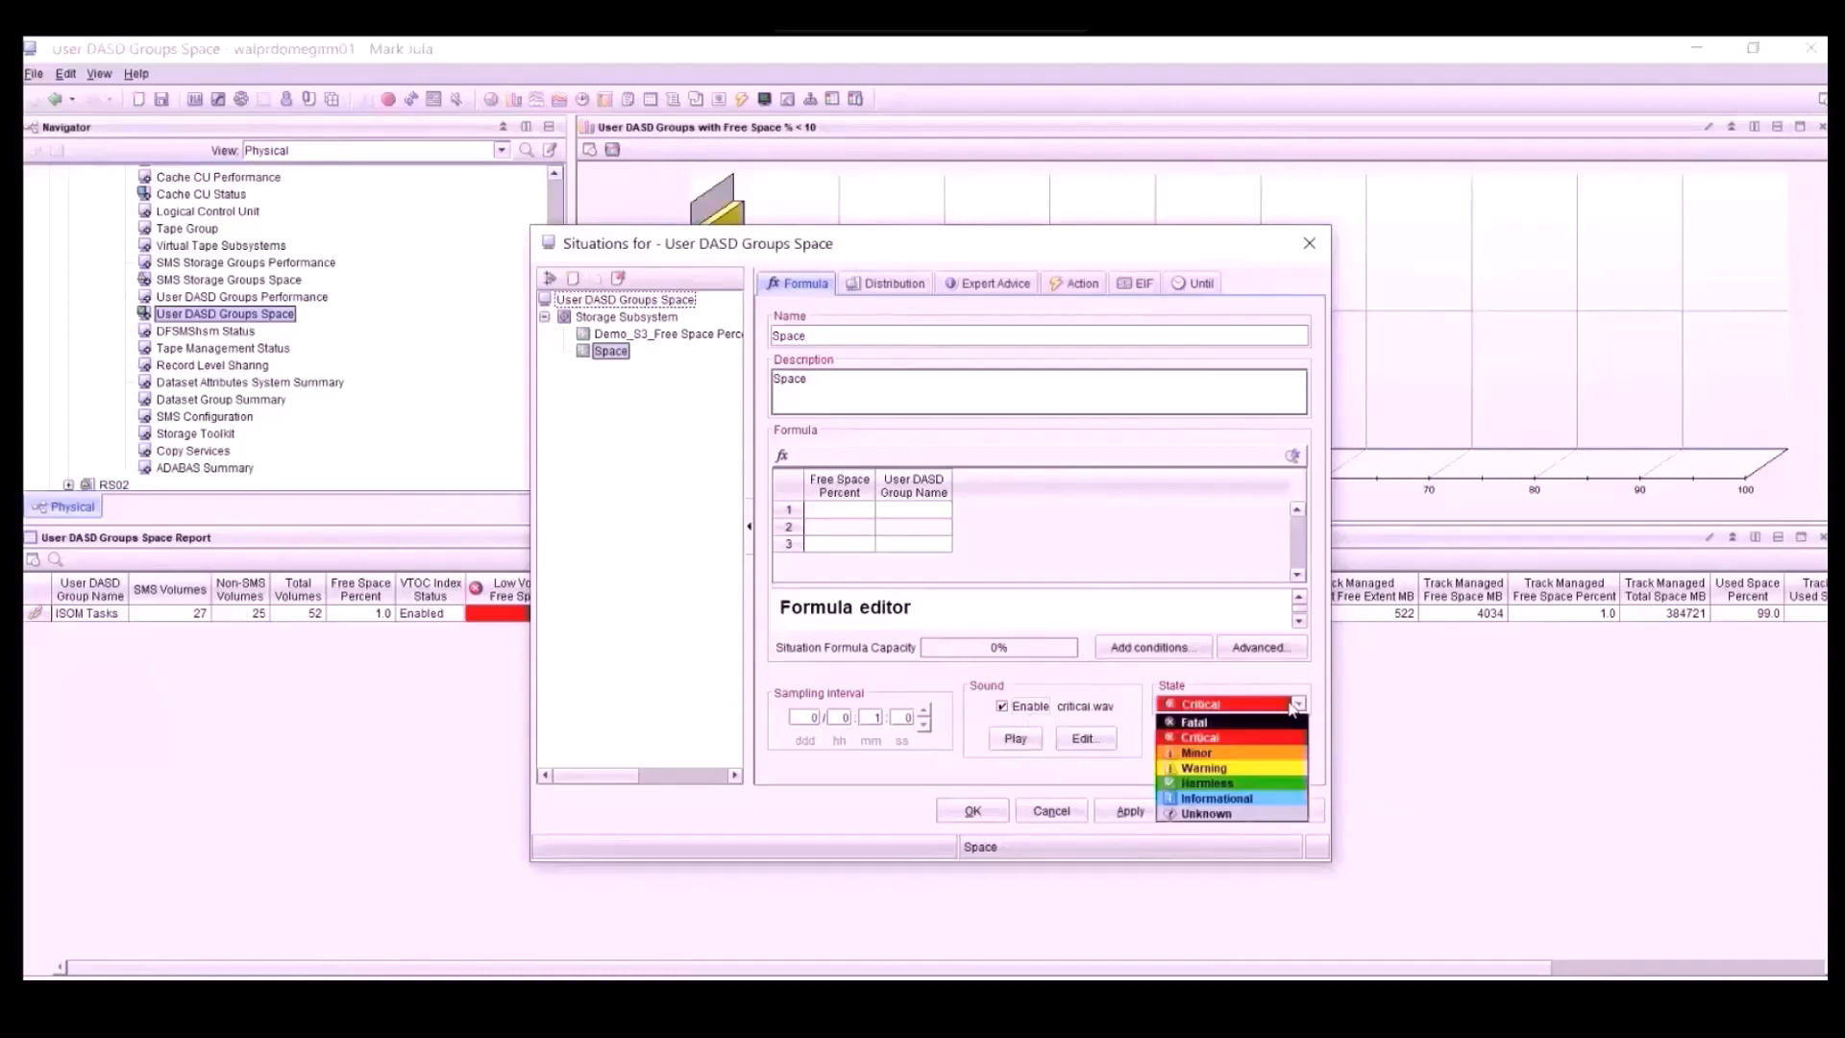
click(1222, 785)
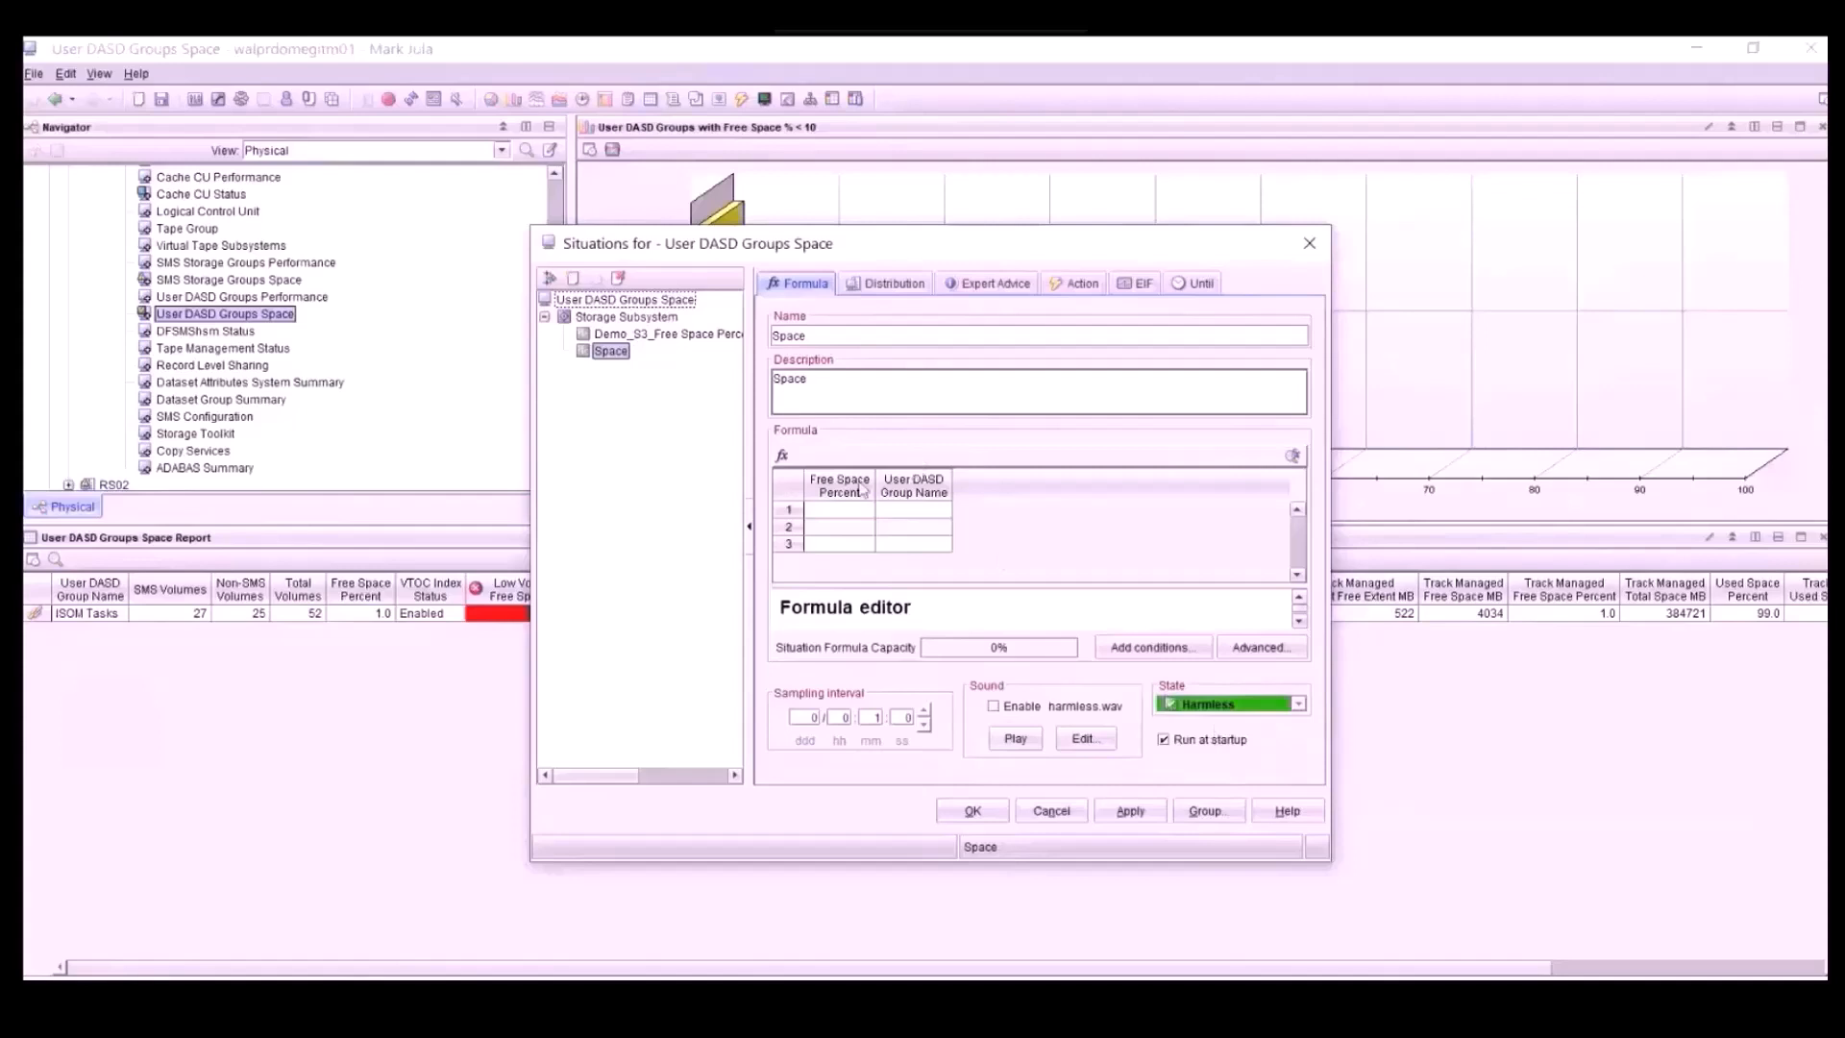
Define the formula as Free Space Percent less than 5 and User DASD Group Name equal to ISOM Tasks
click(841, 512)
click(836, 517)
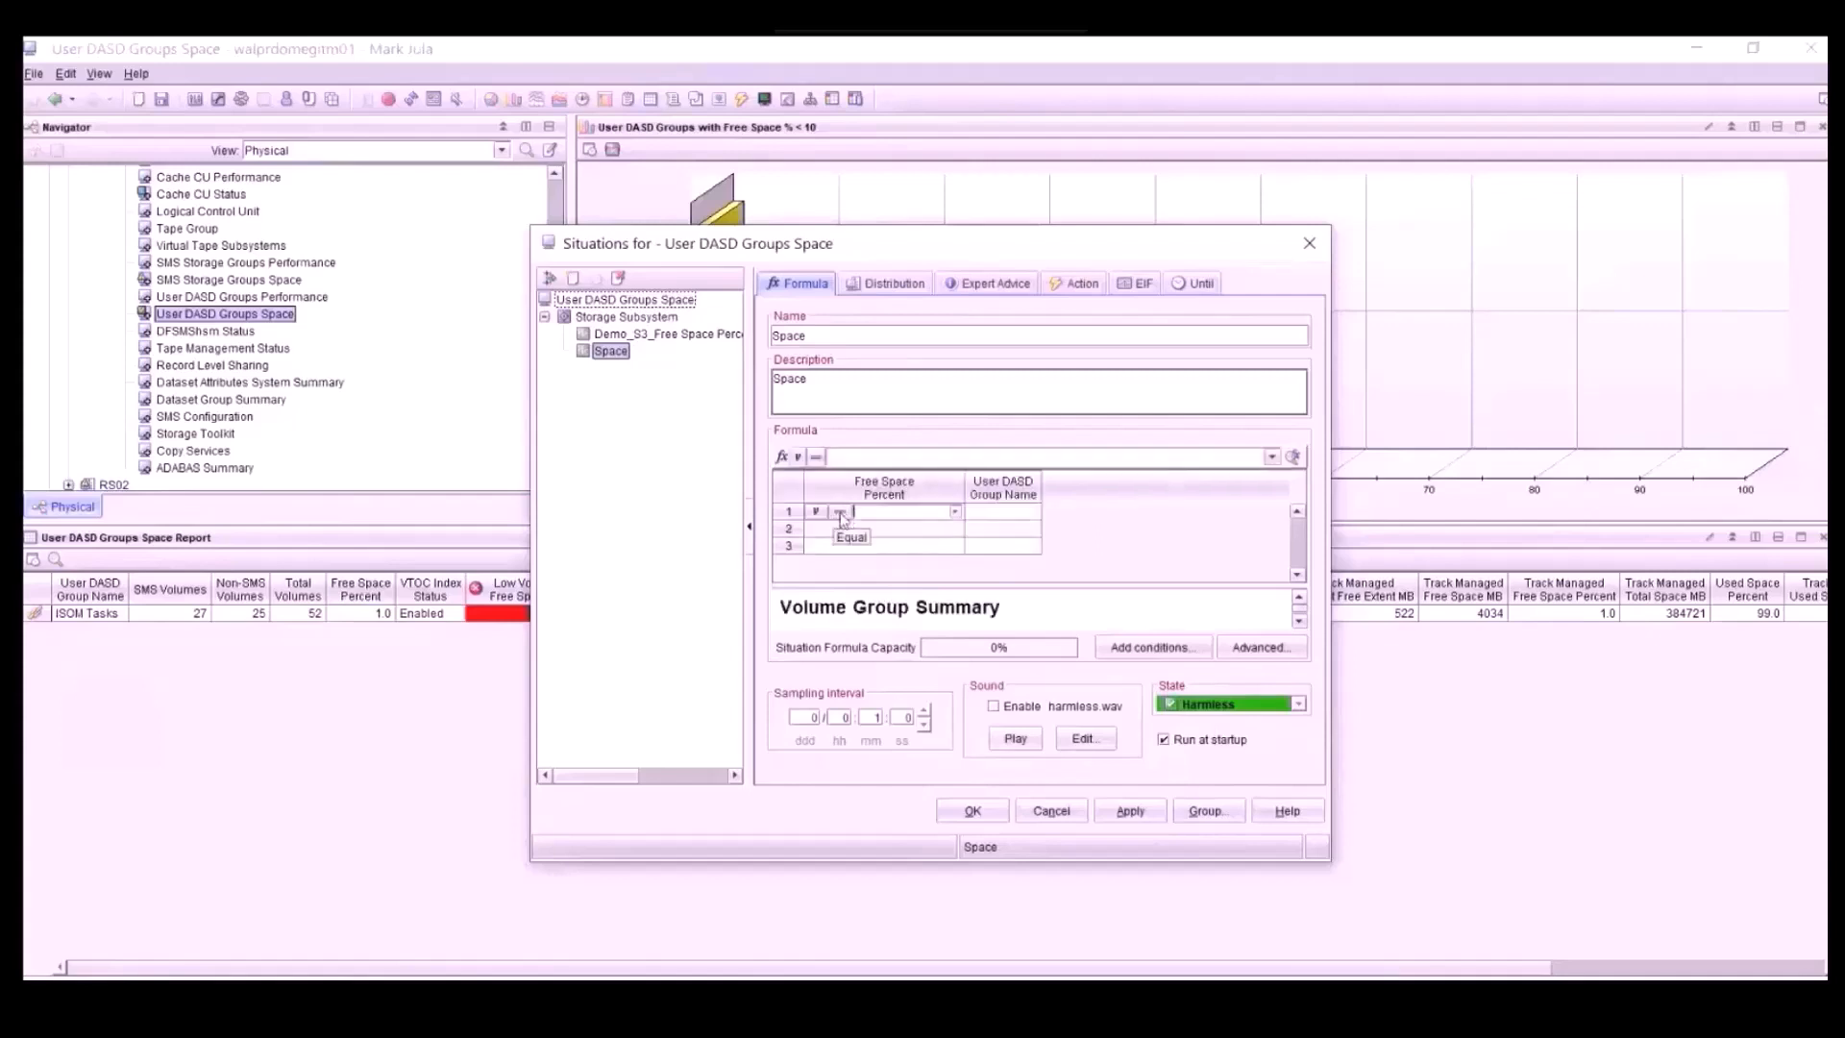
click(842, 515)
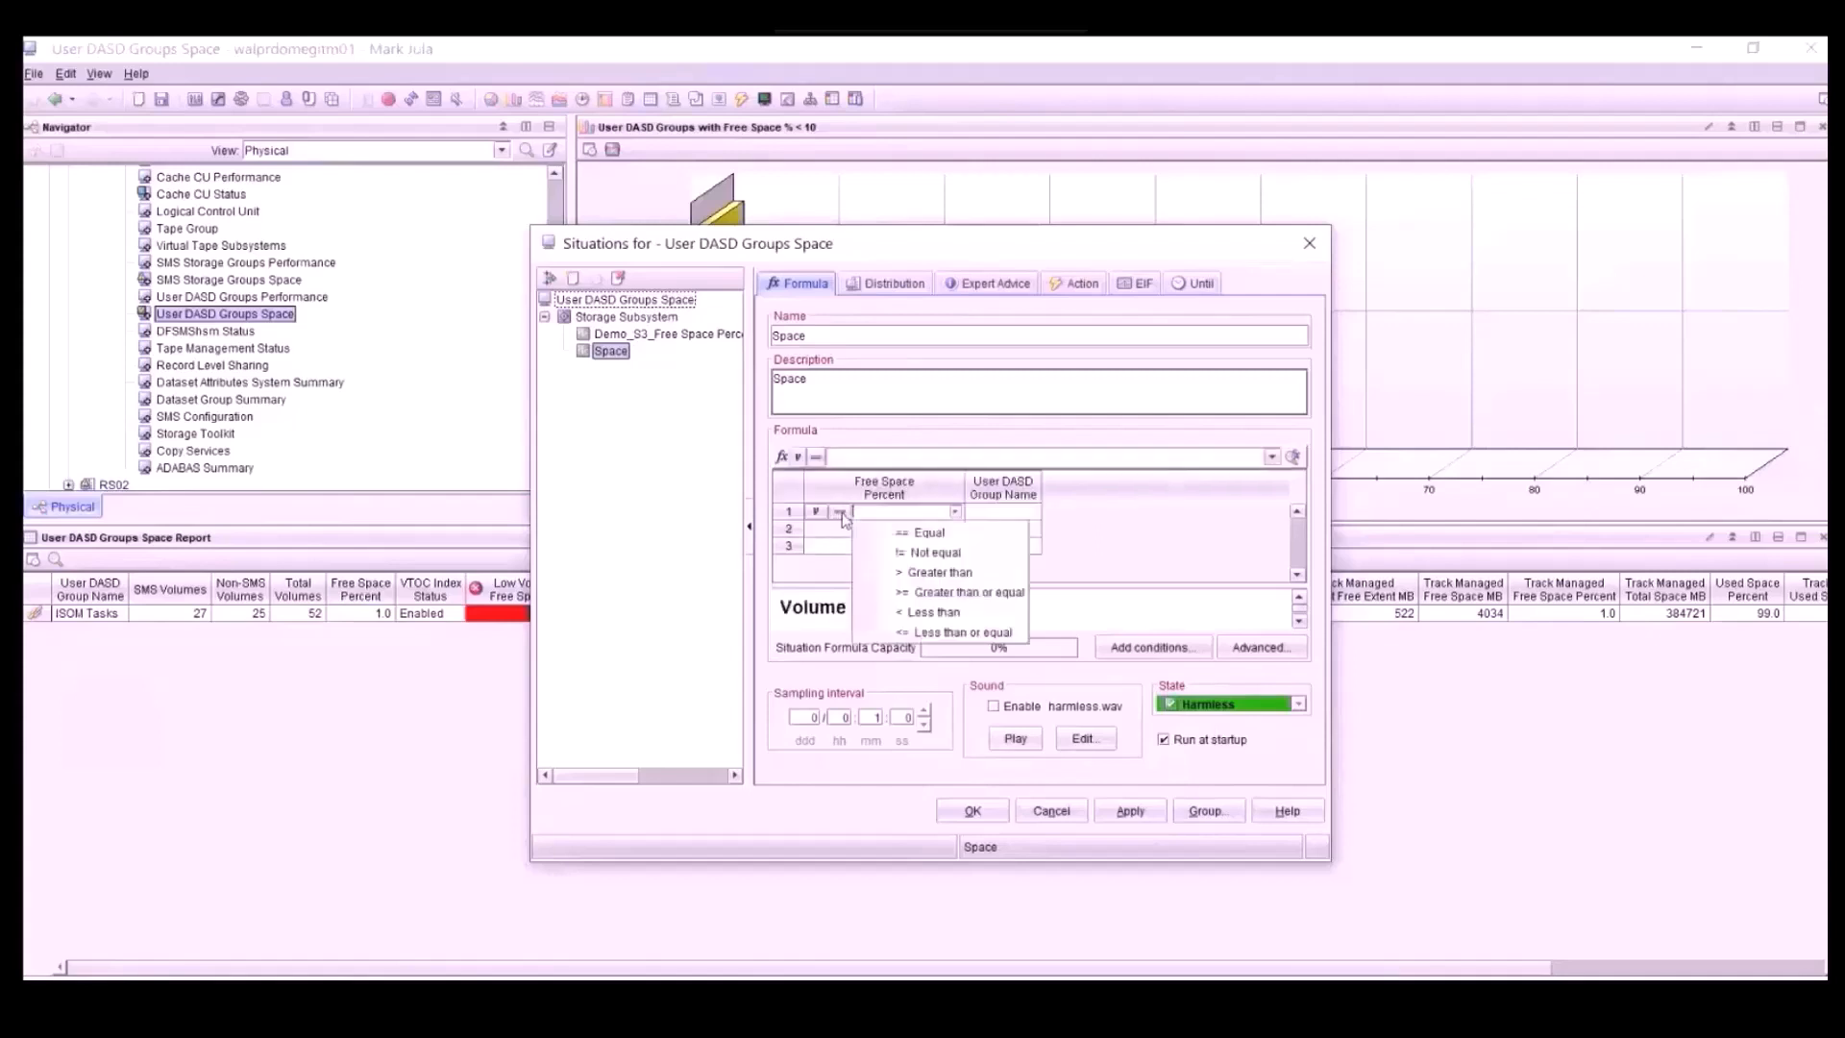
click(928, 613)
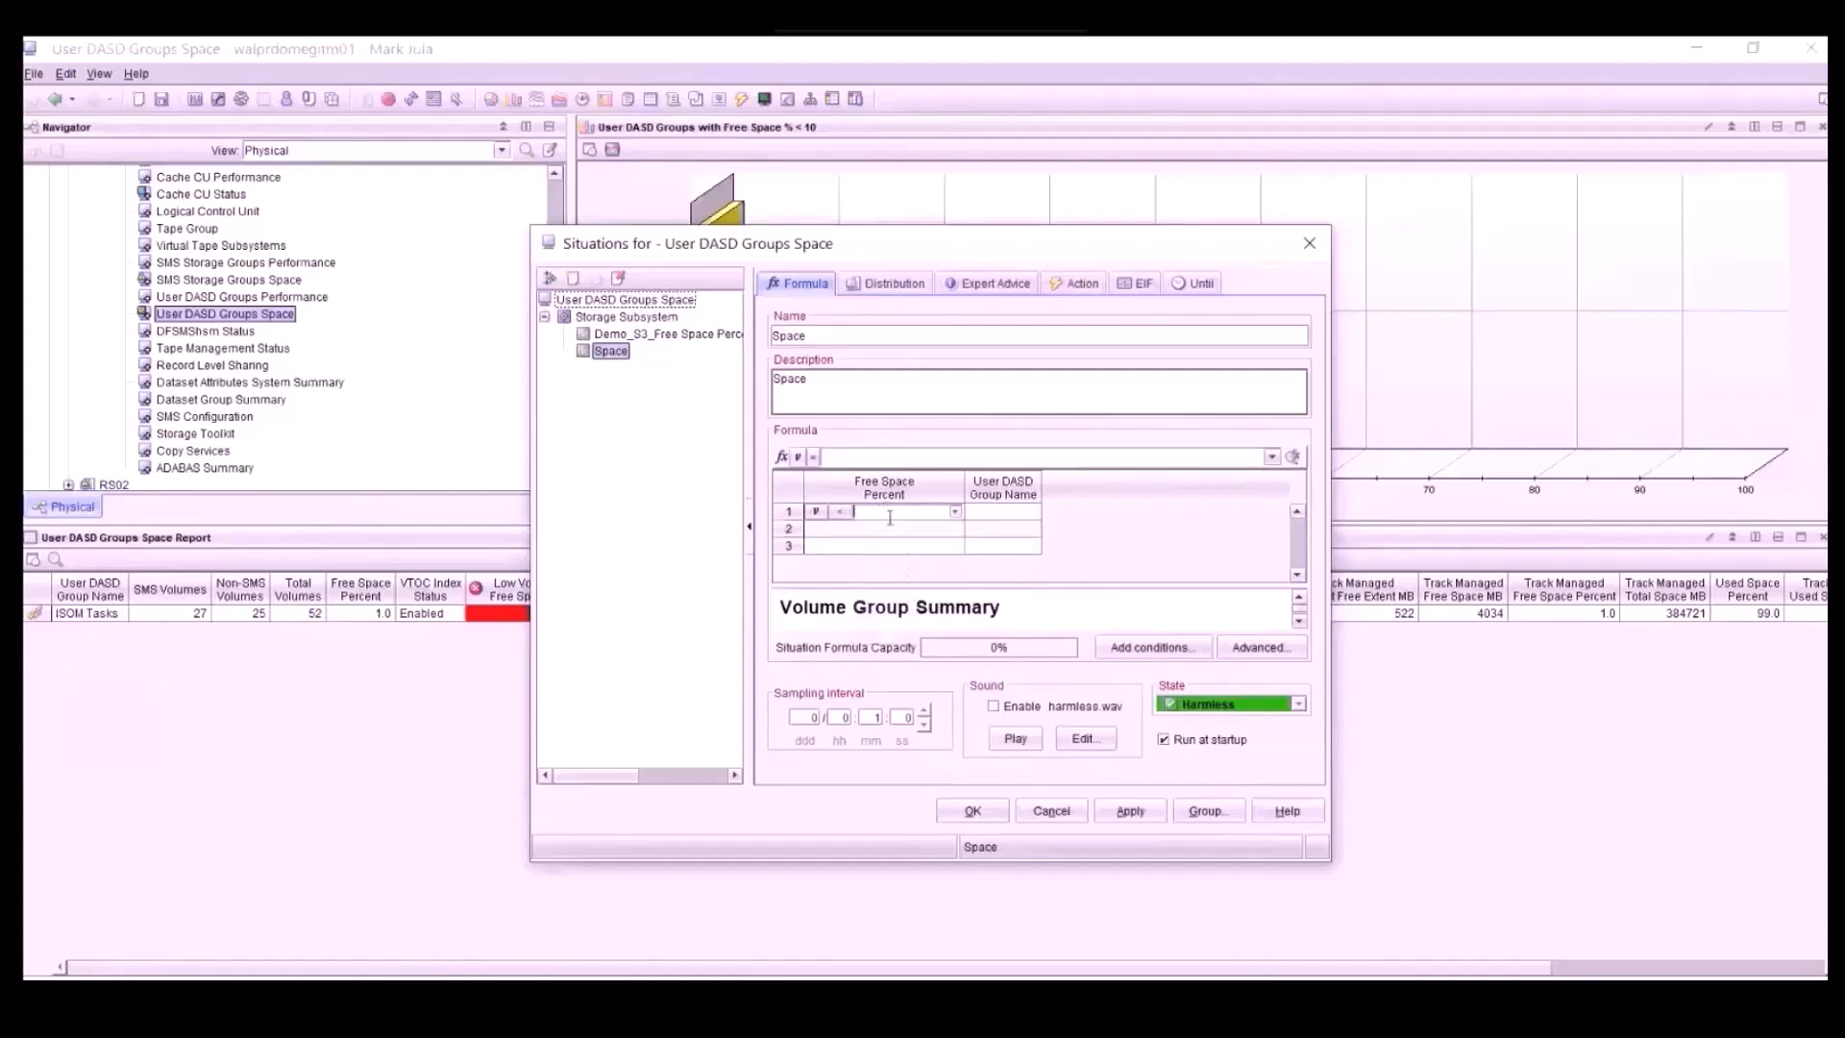
text(5)
click(991, 519)
click(991, 517)
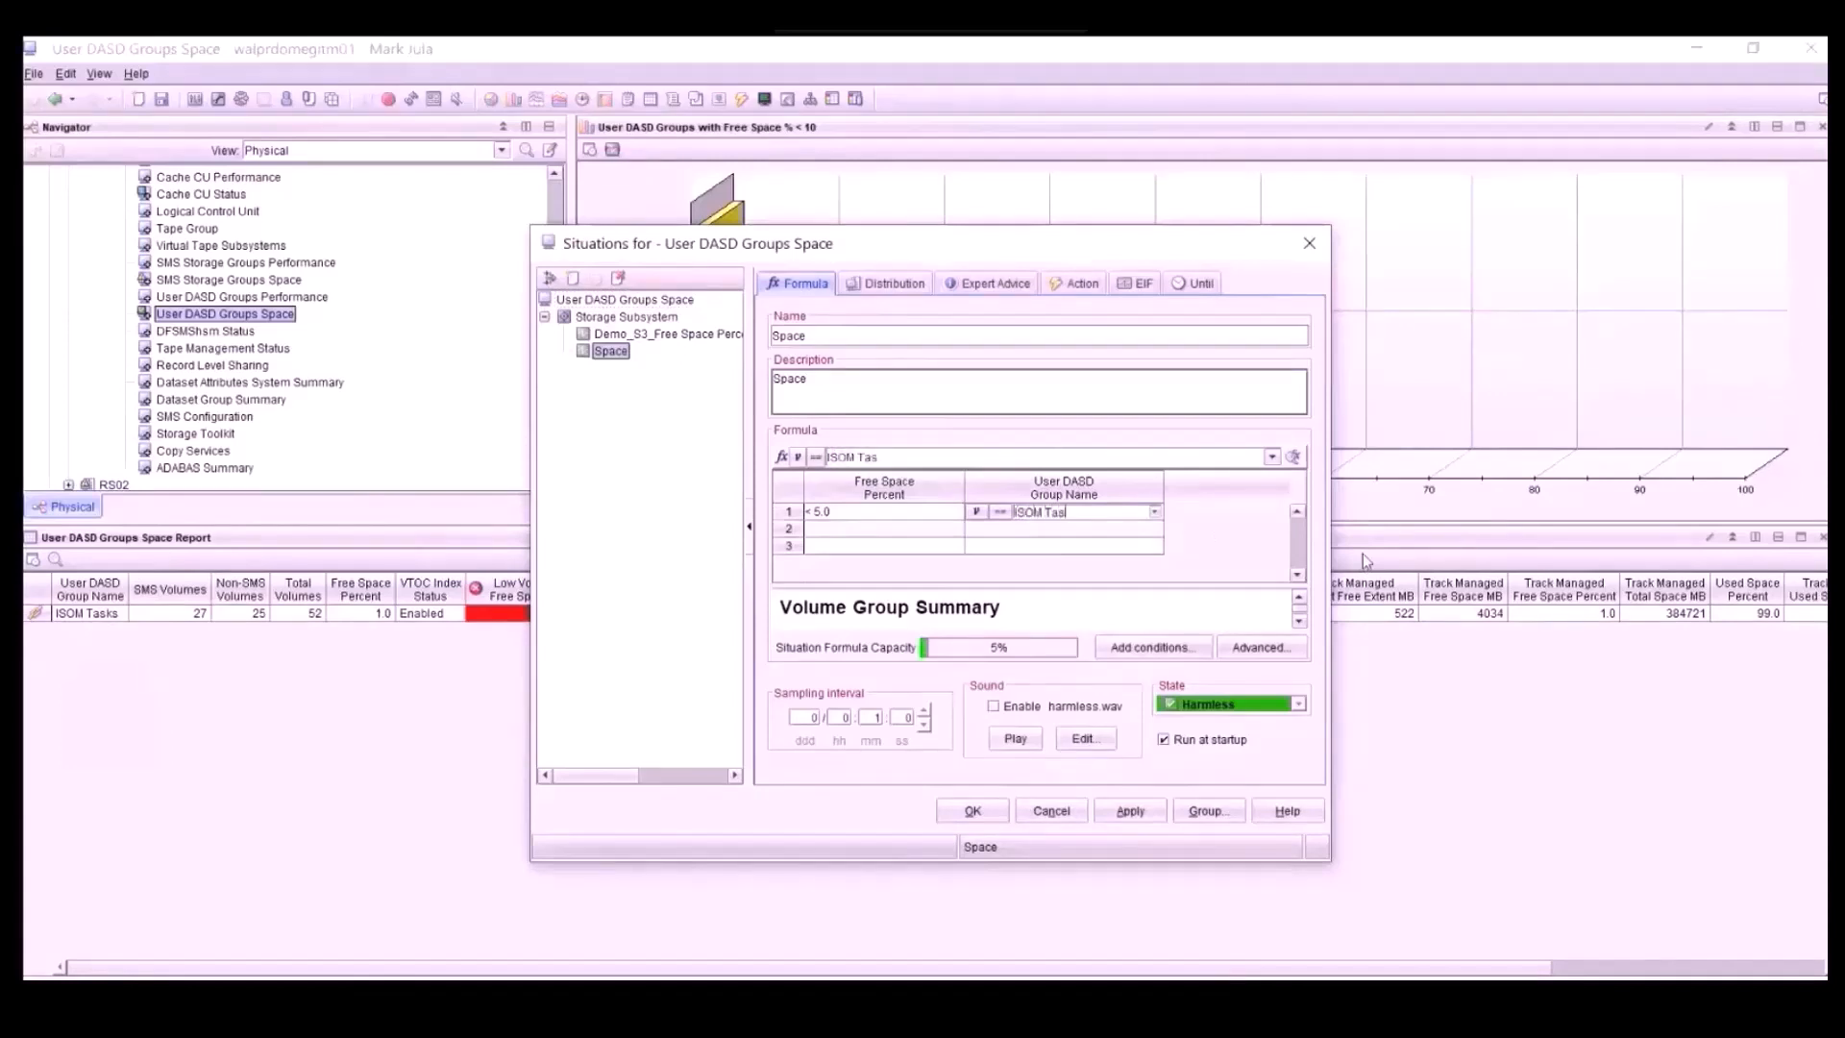
text(ks)
Configure the situation to run a Storage Action on each item and in each interval
click(1083, 285)
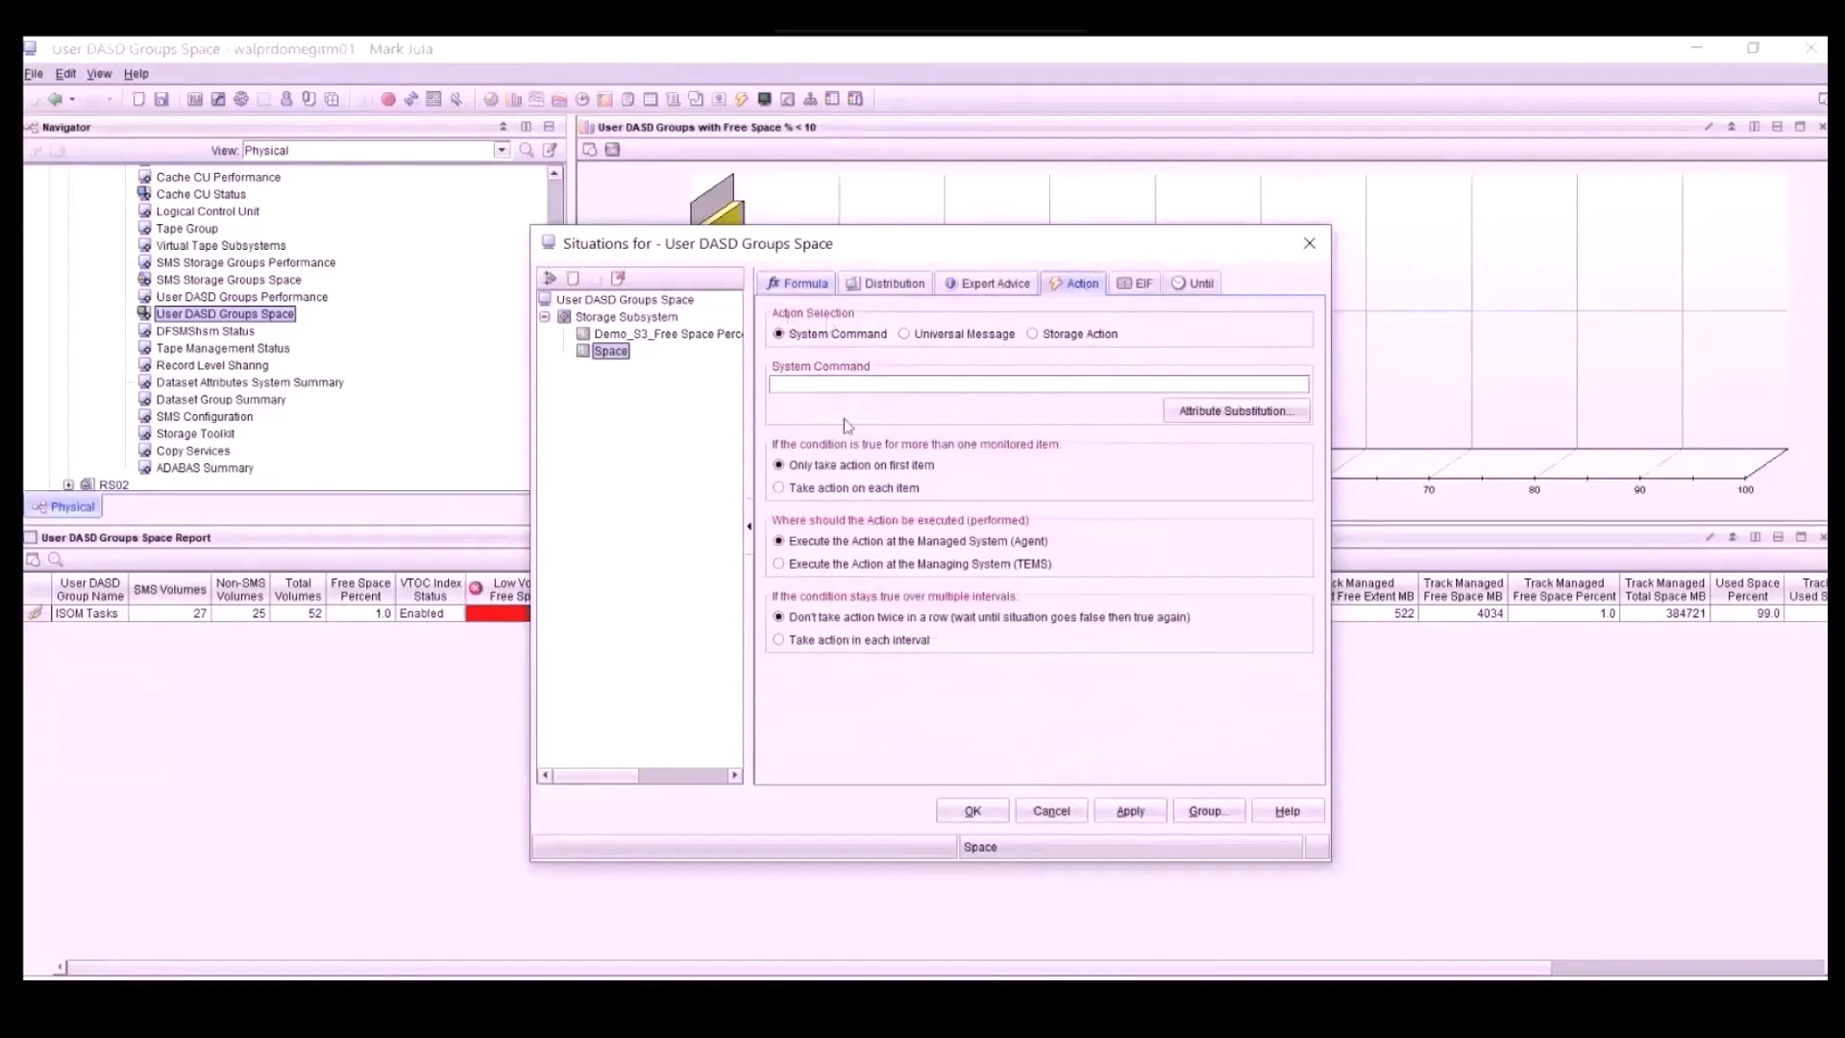
click(780, 490)
click(779, 641)
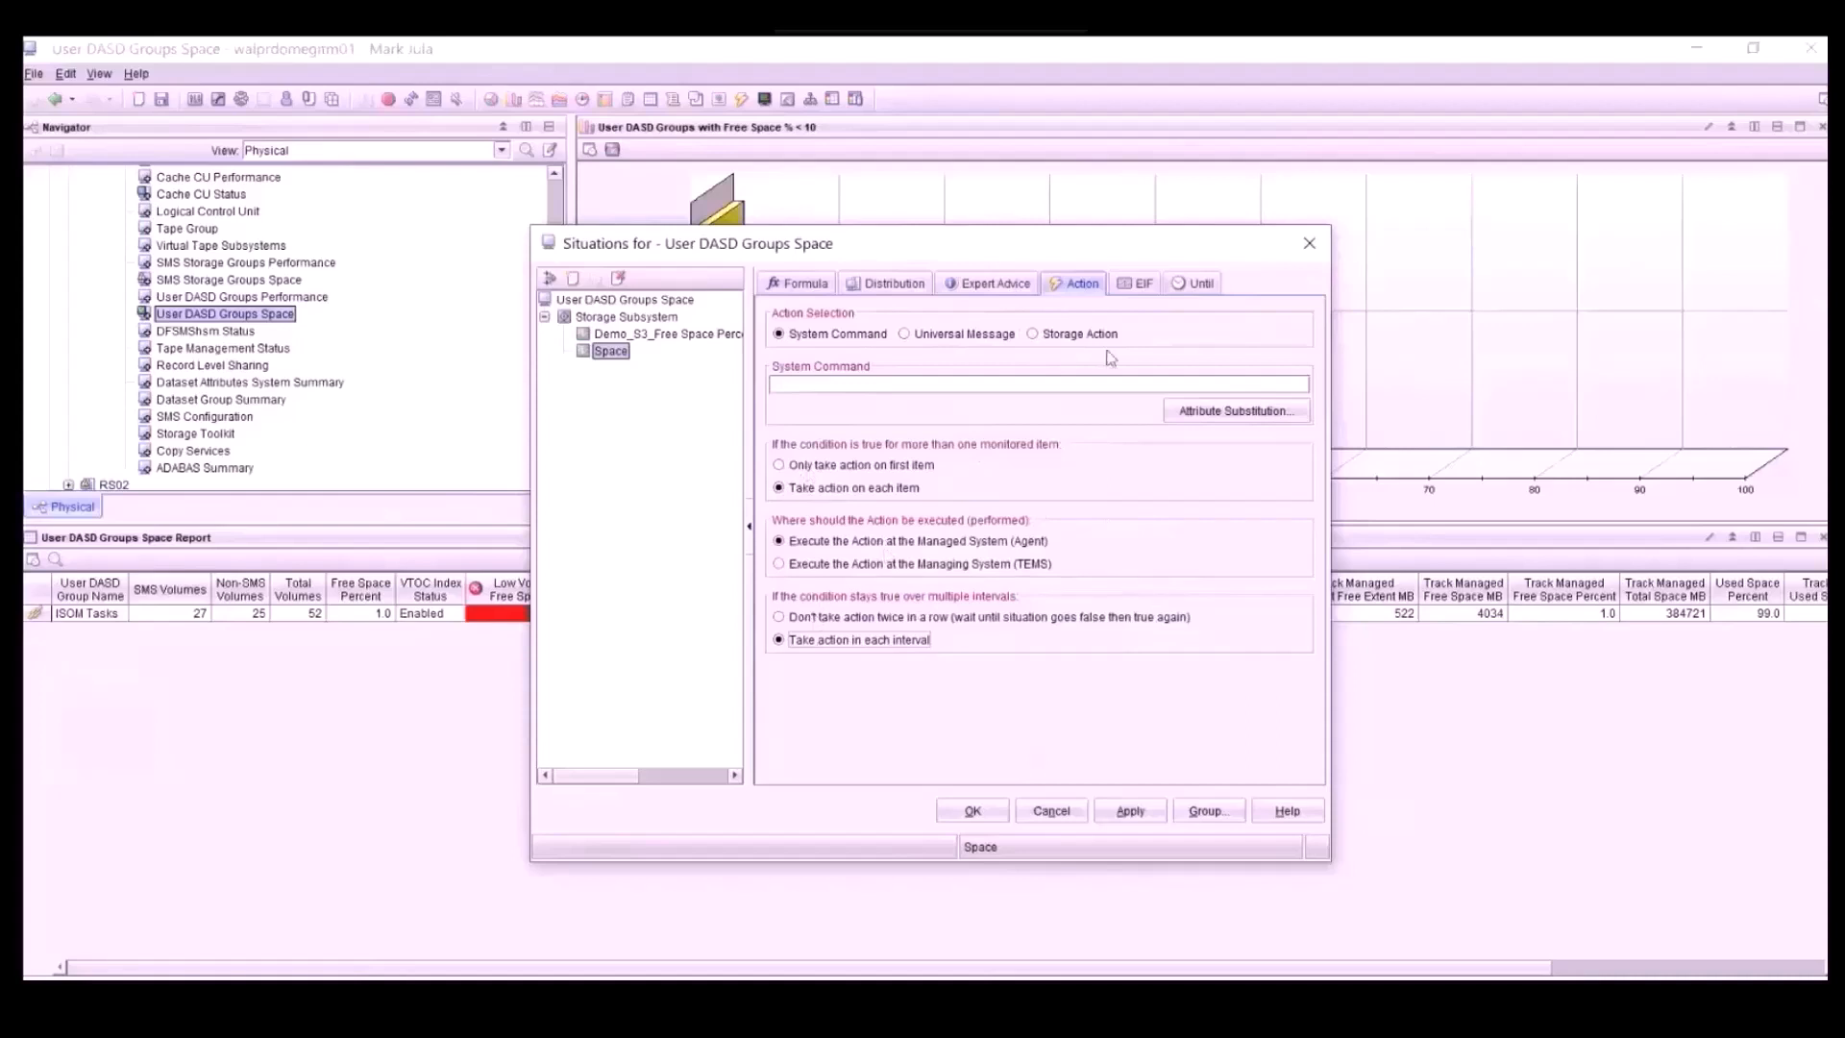
click(1035, 334)
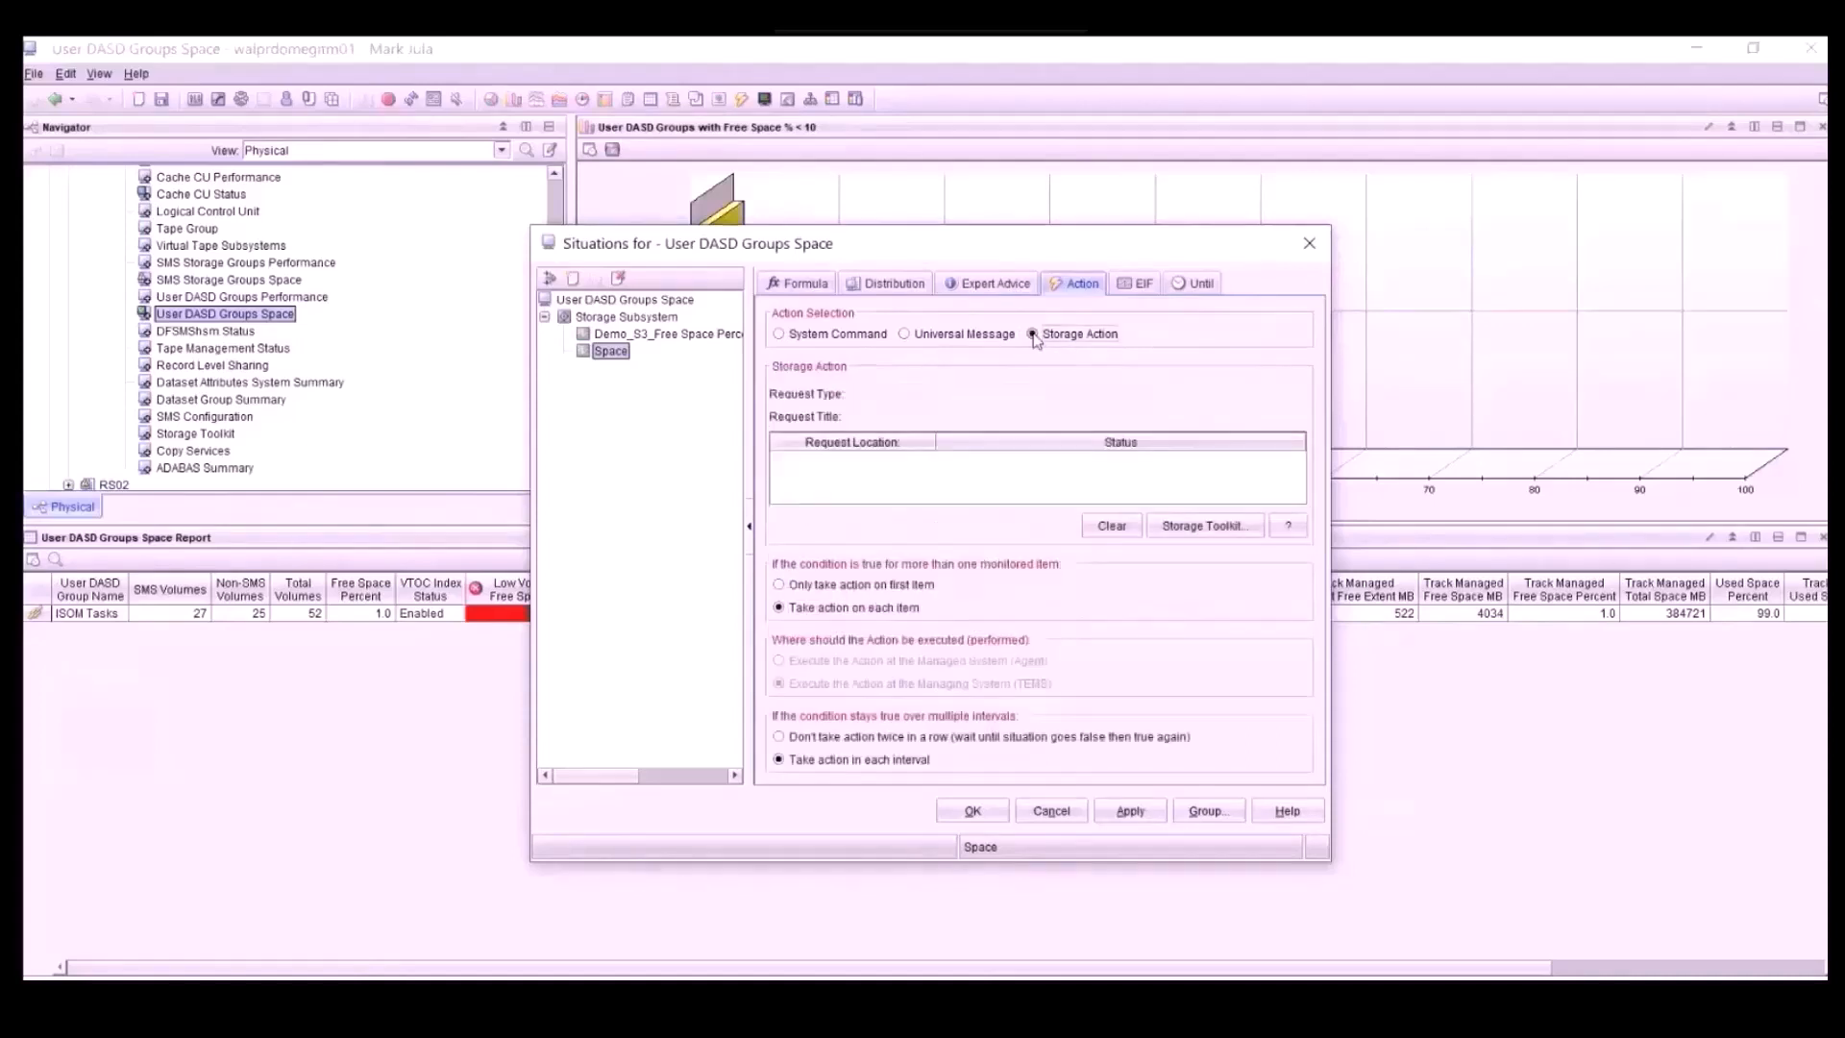
Associate a new Storage Toolkit Create Command request with node ISOMDS:RS01:STORAGE and group type USER_DASD_GROUP
click(1199, 527)
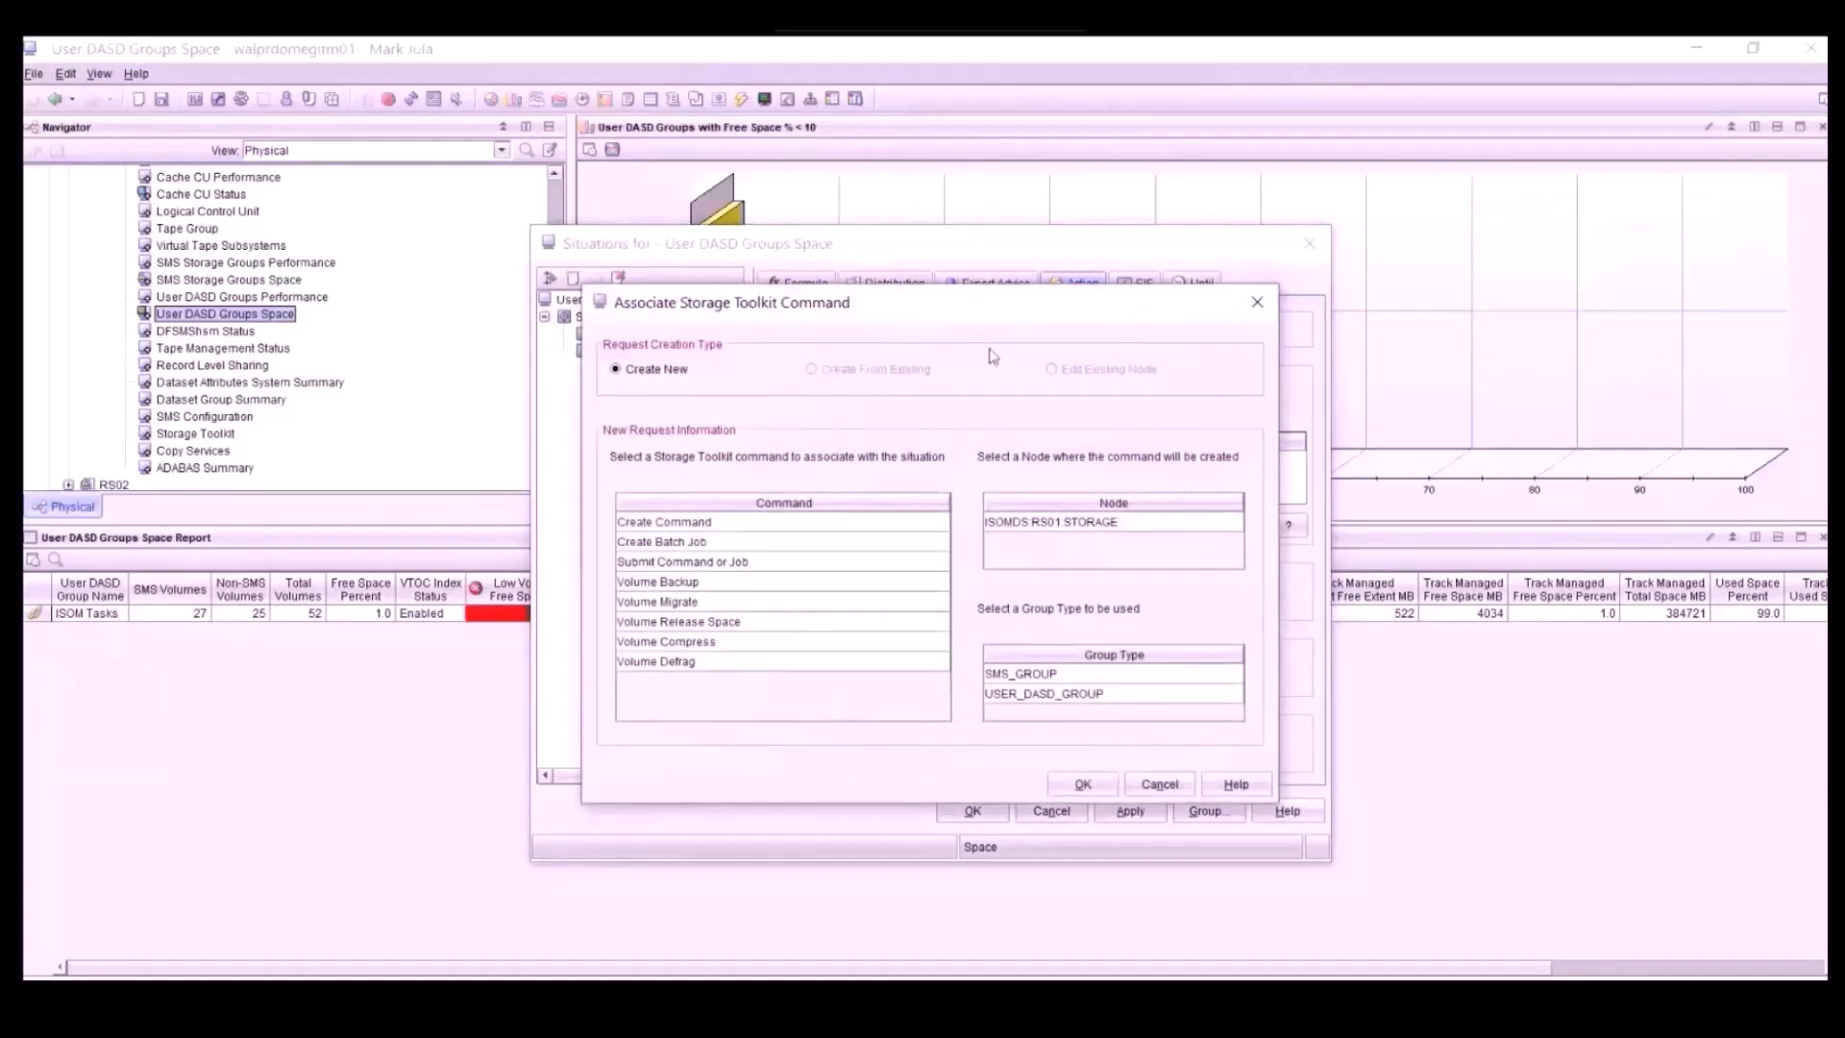
click(657, 523)
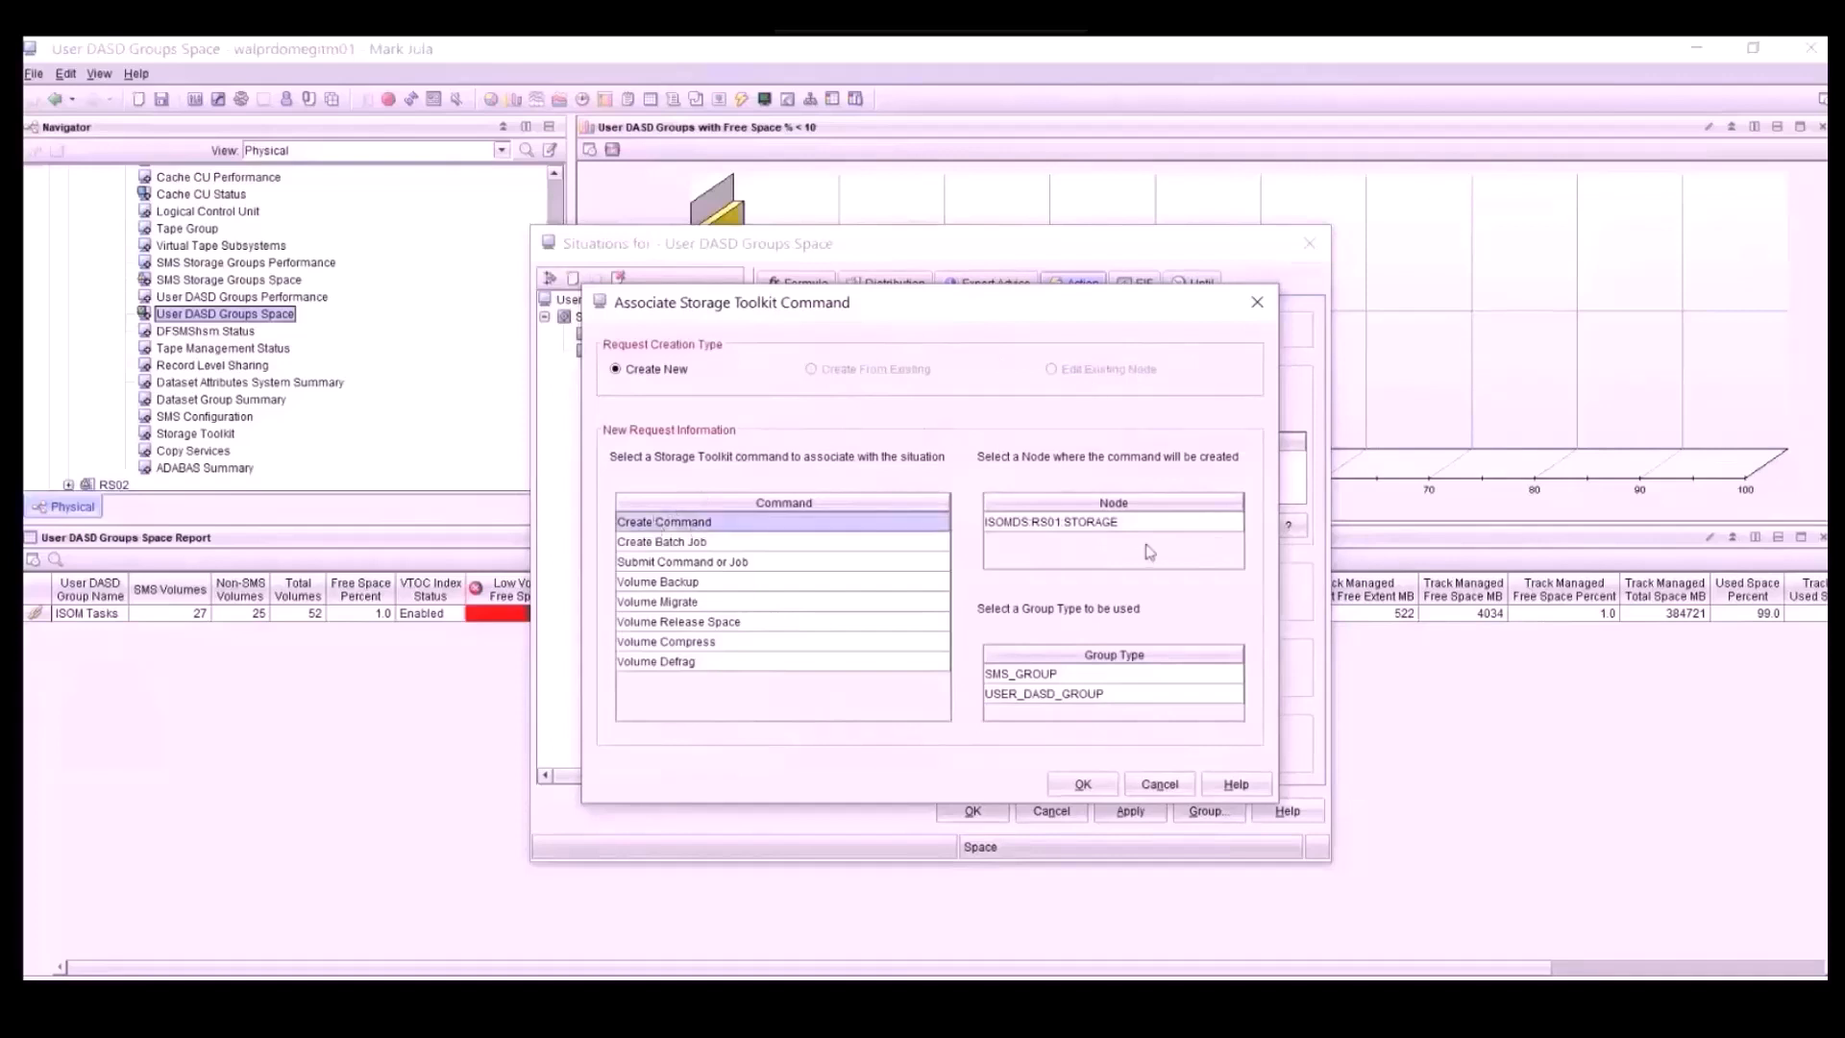
click(1110, 524)
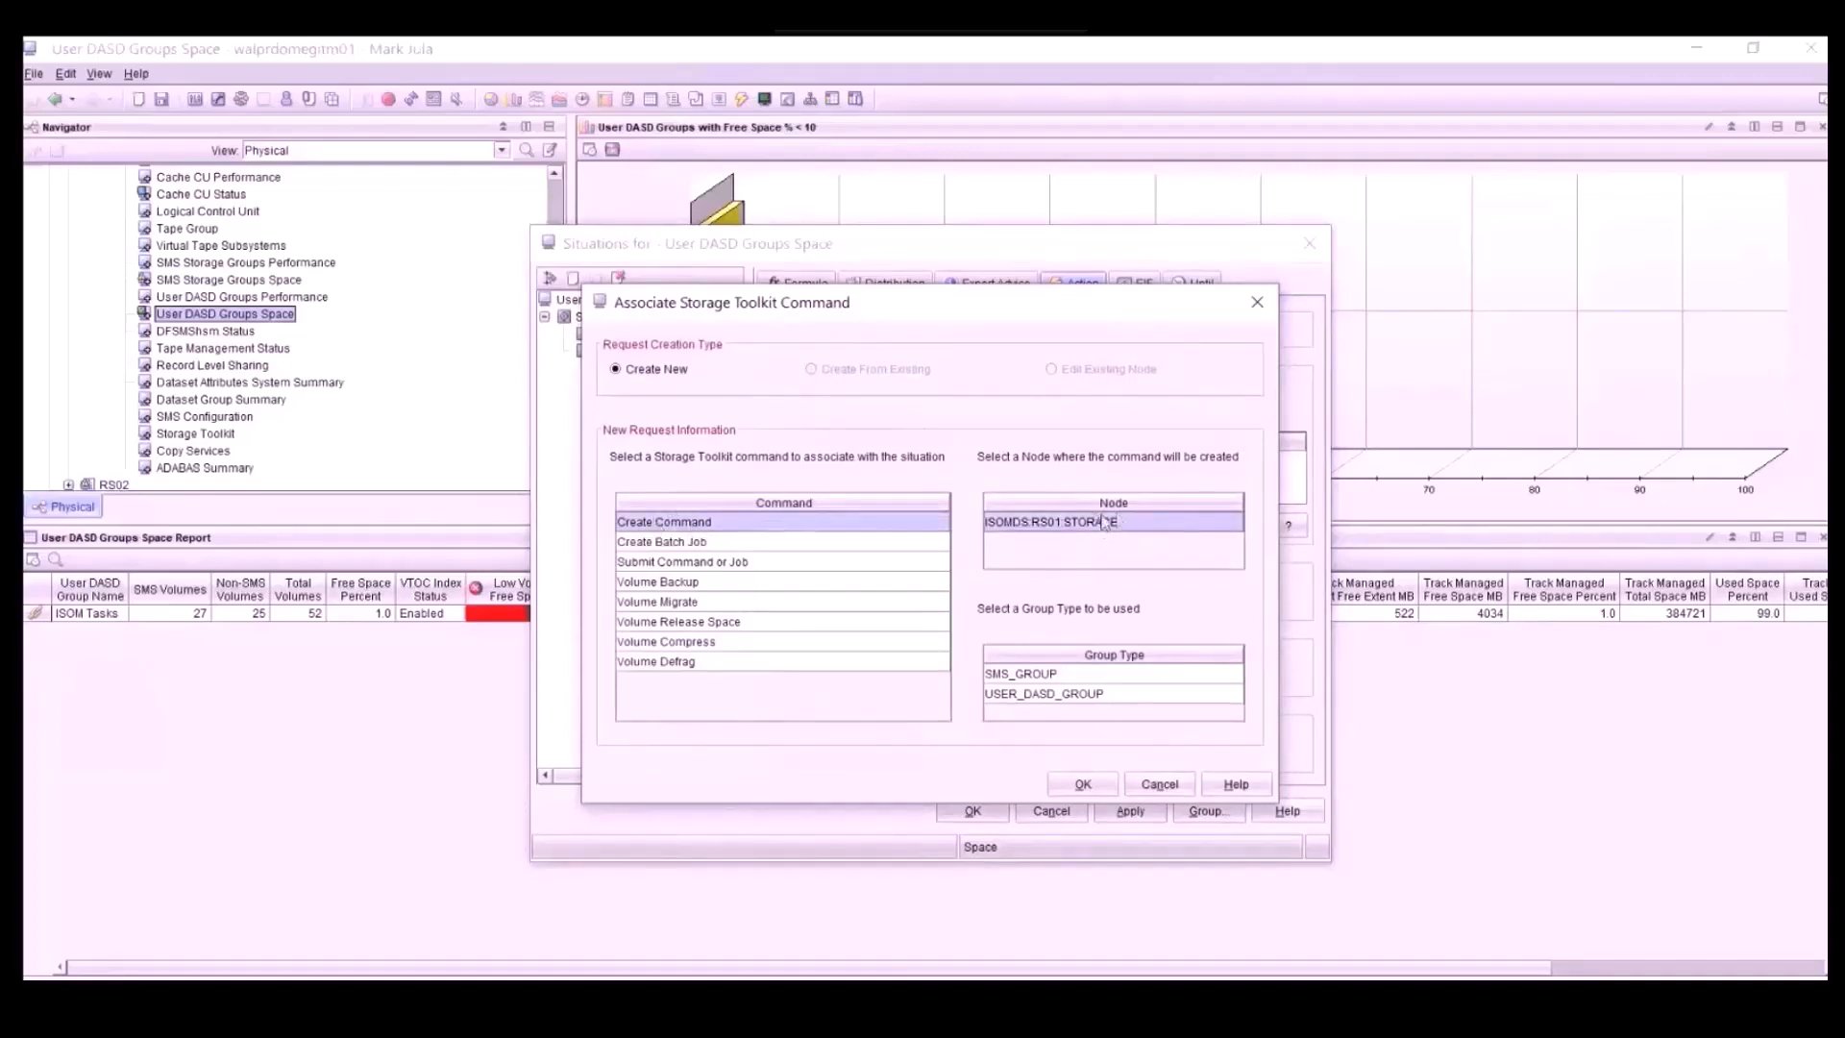
click(1093, 696)
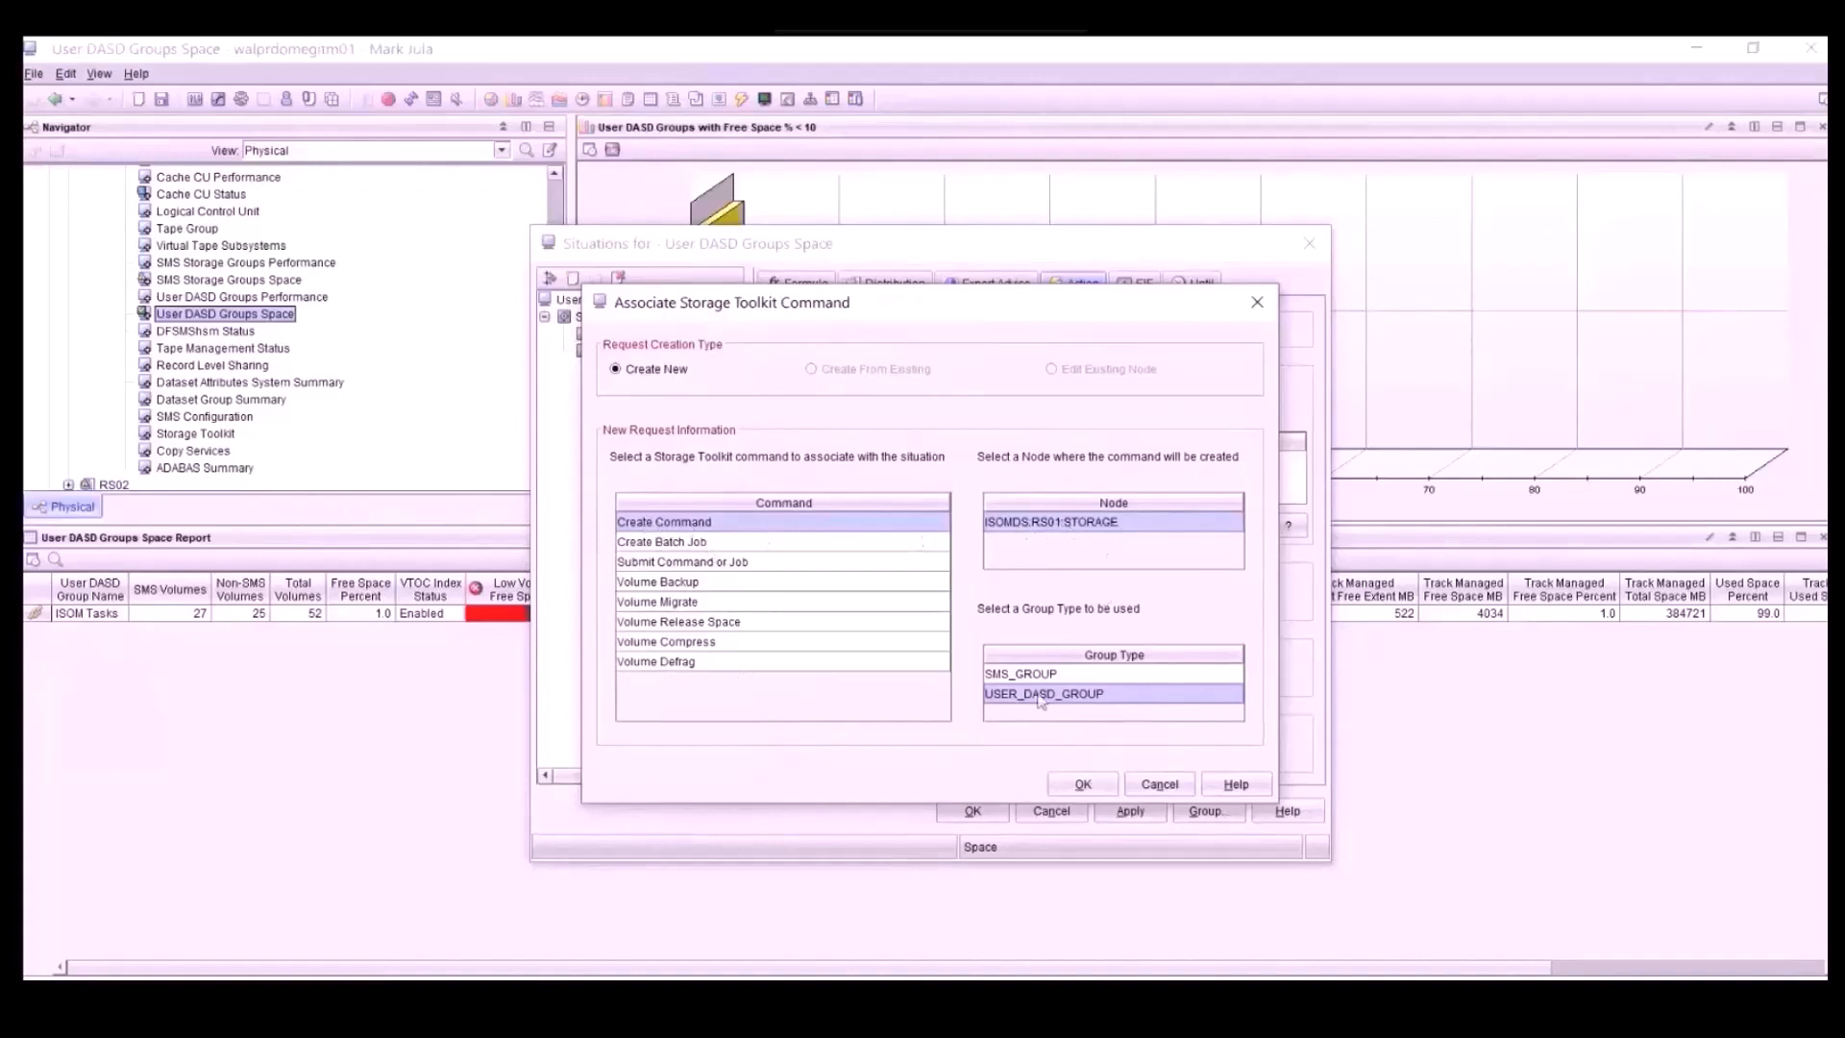
click(1084, 785)
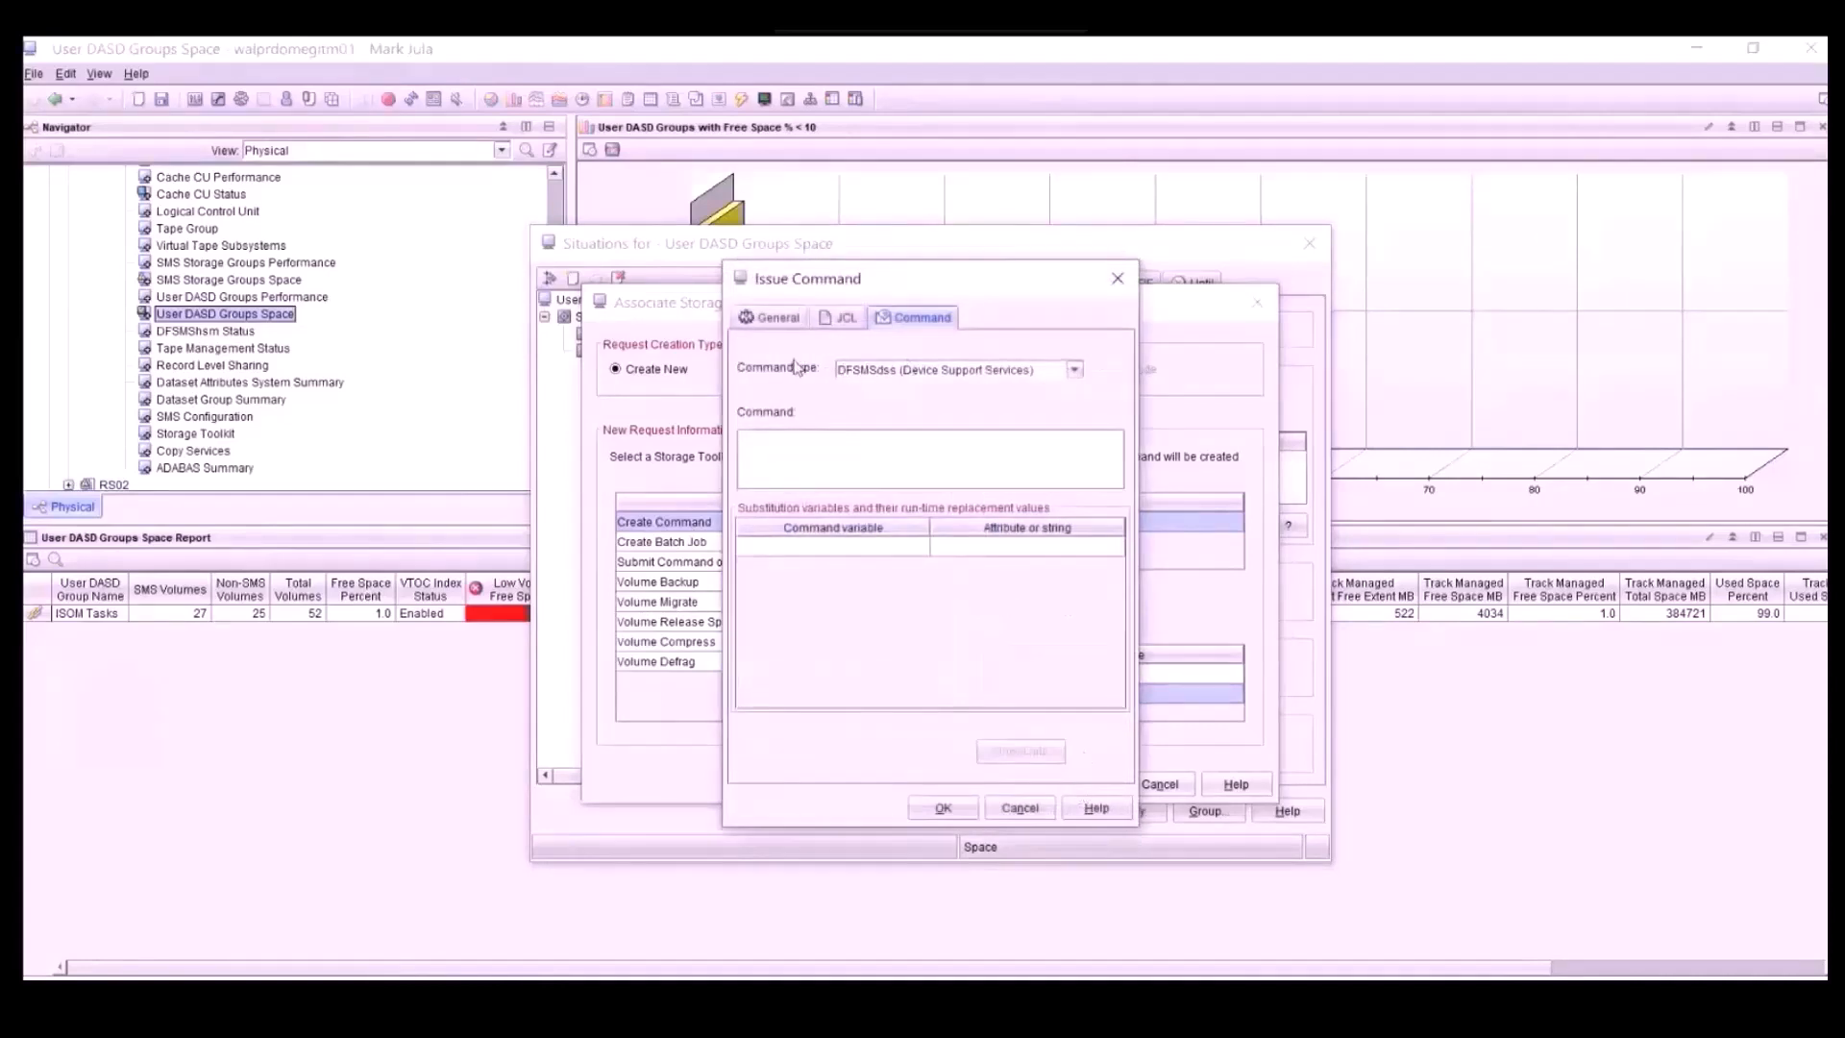
Review the replacement JCL job card and set the command type to TSO (Time Sharing Option)
click(848, 320)
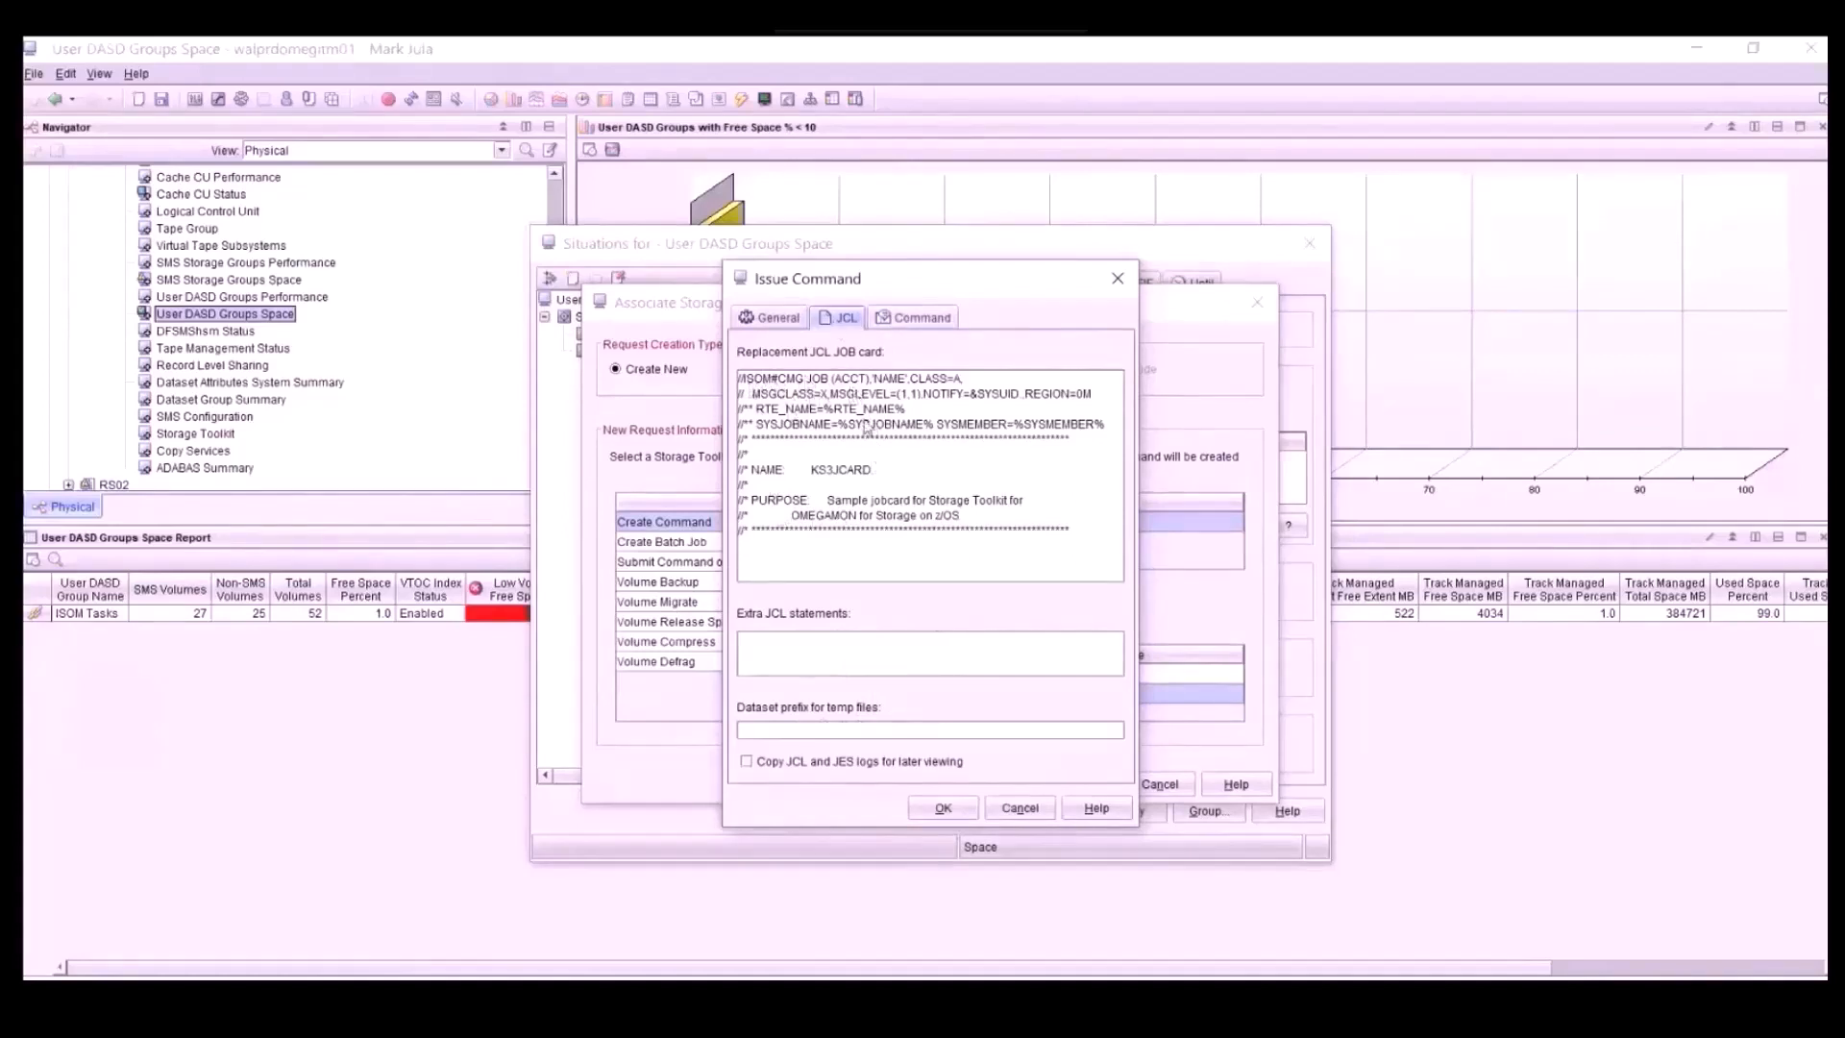
click(918, 318)
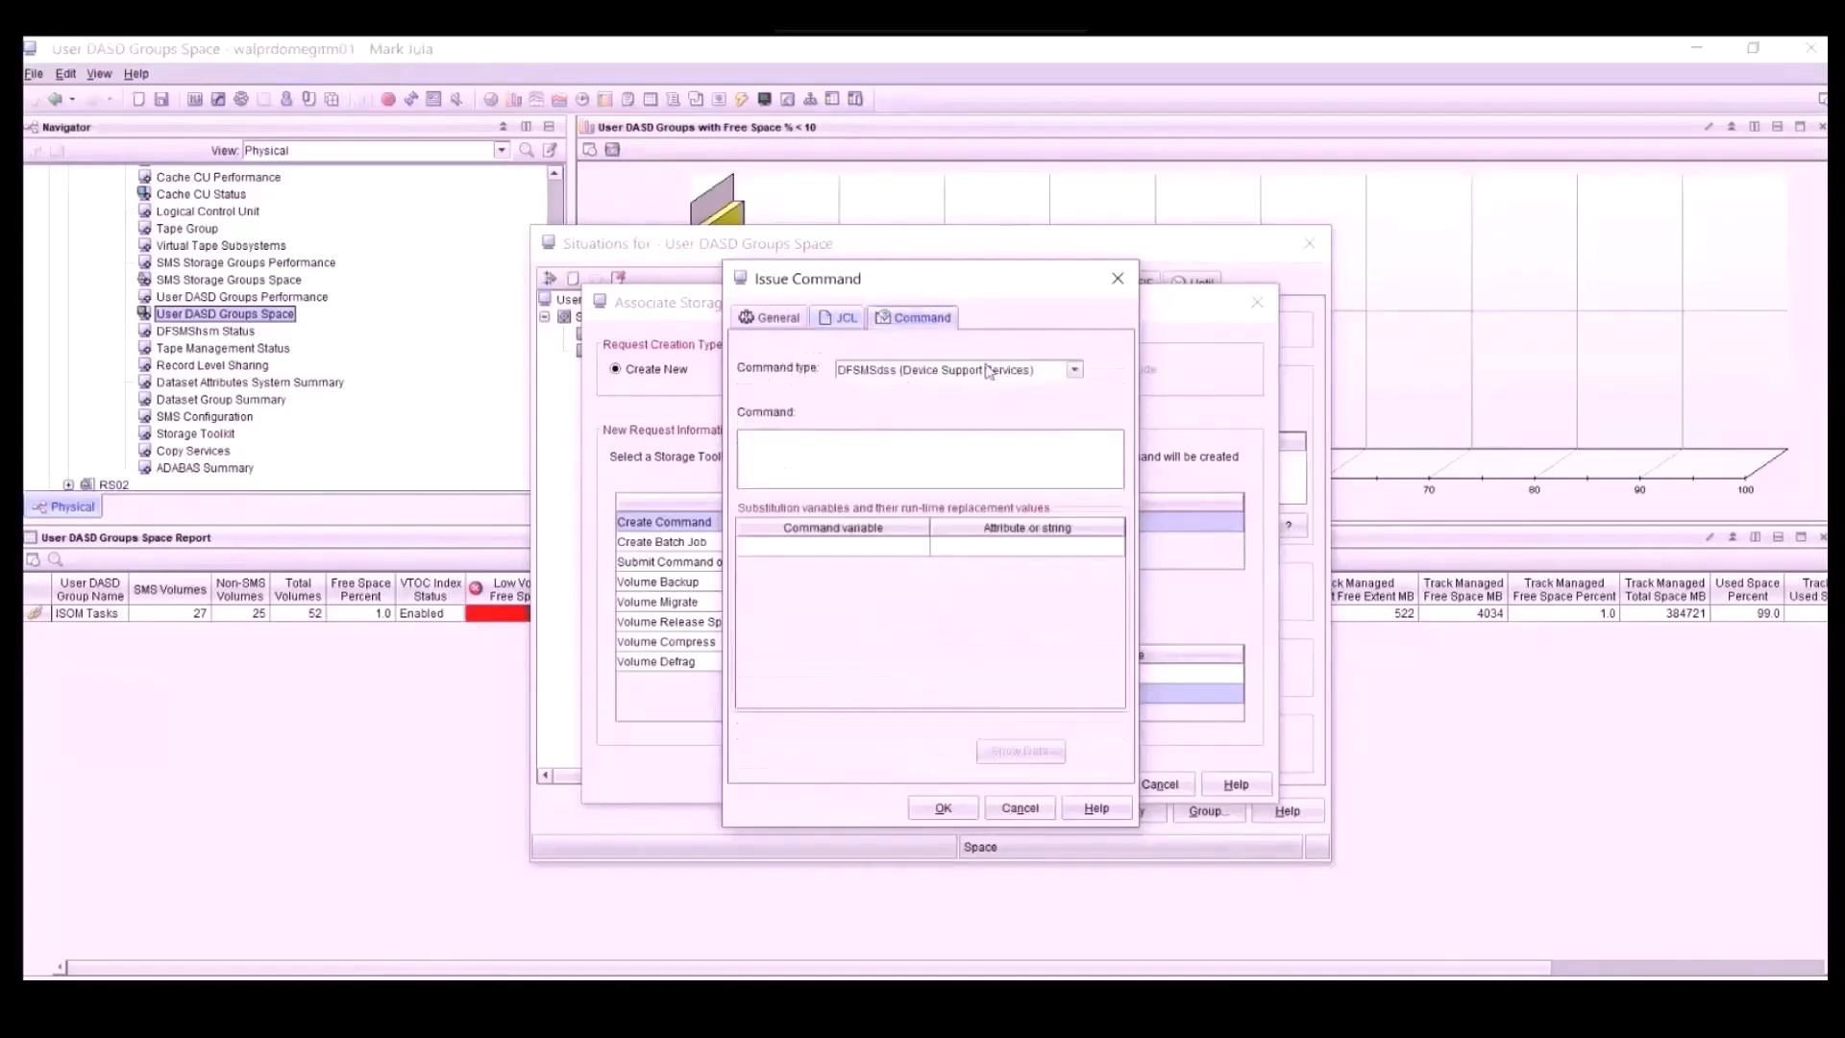
click(1075, 371)
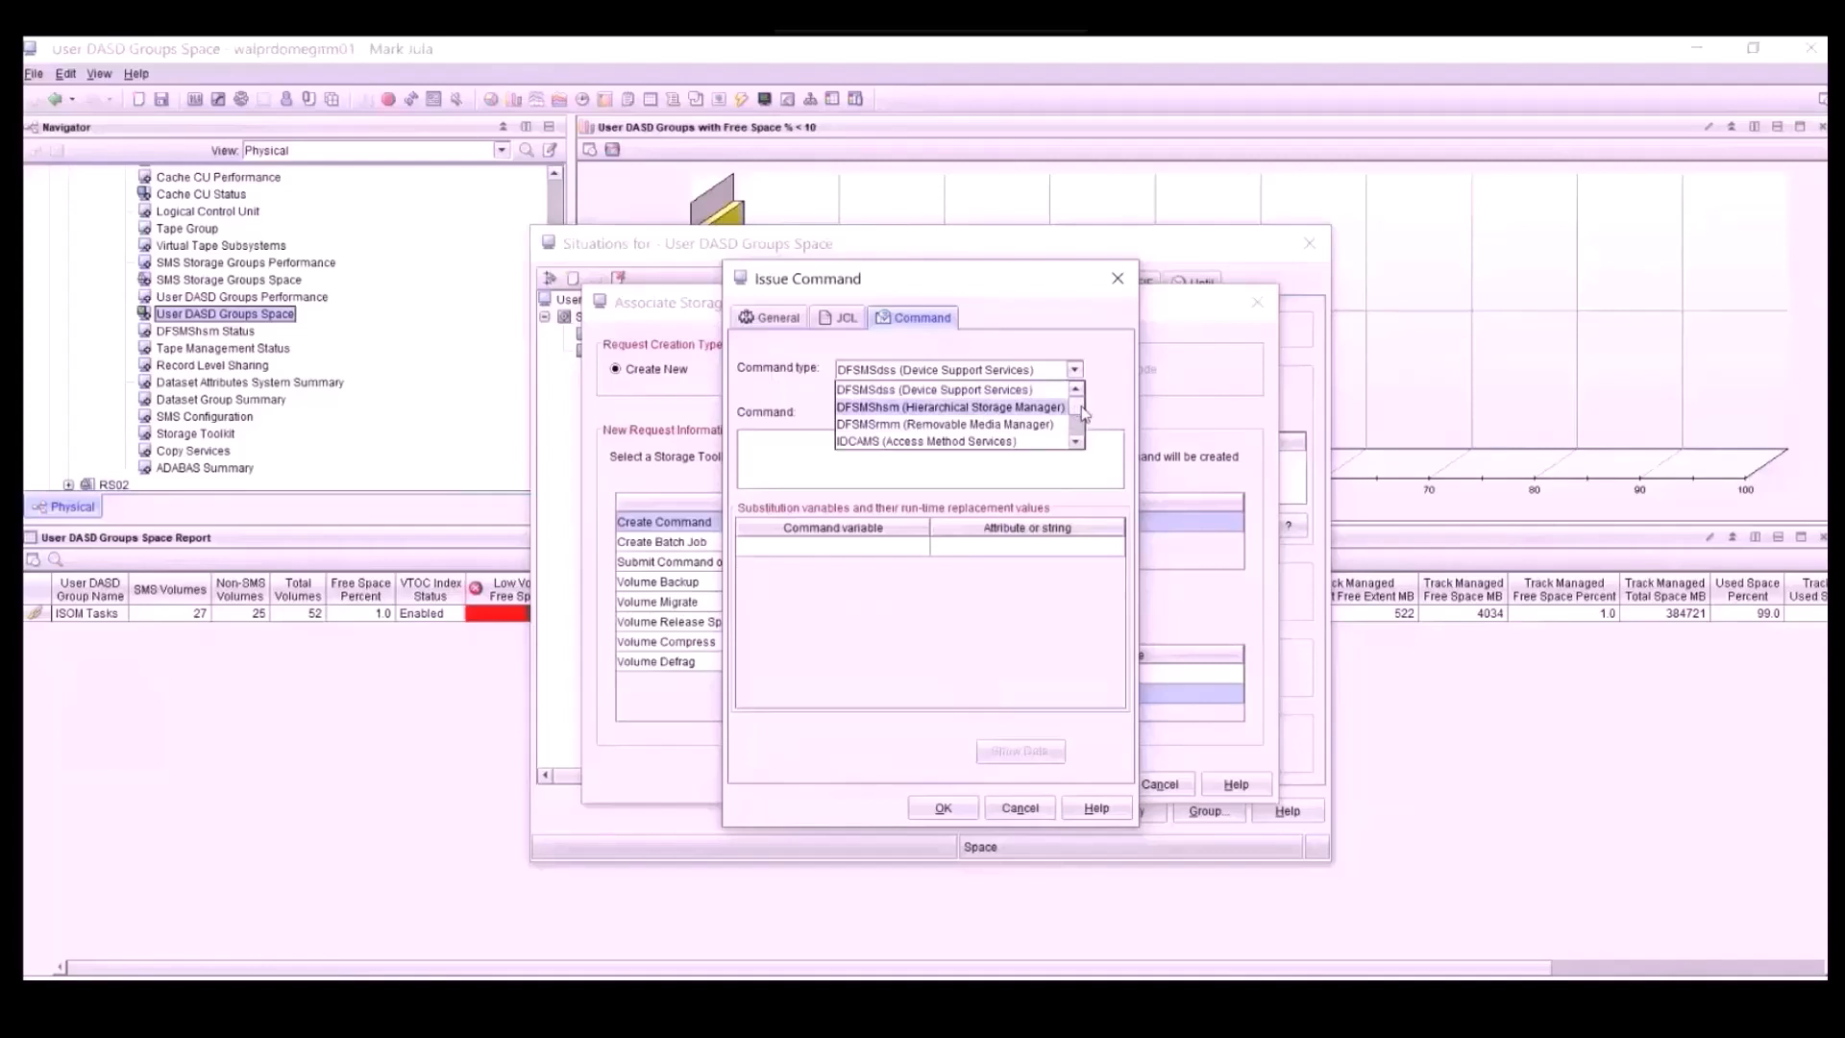
drag(1077, 409, 1077, 439)
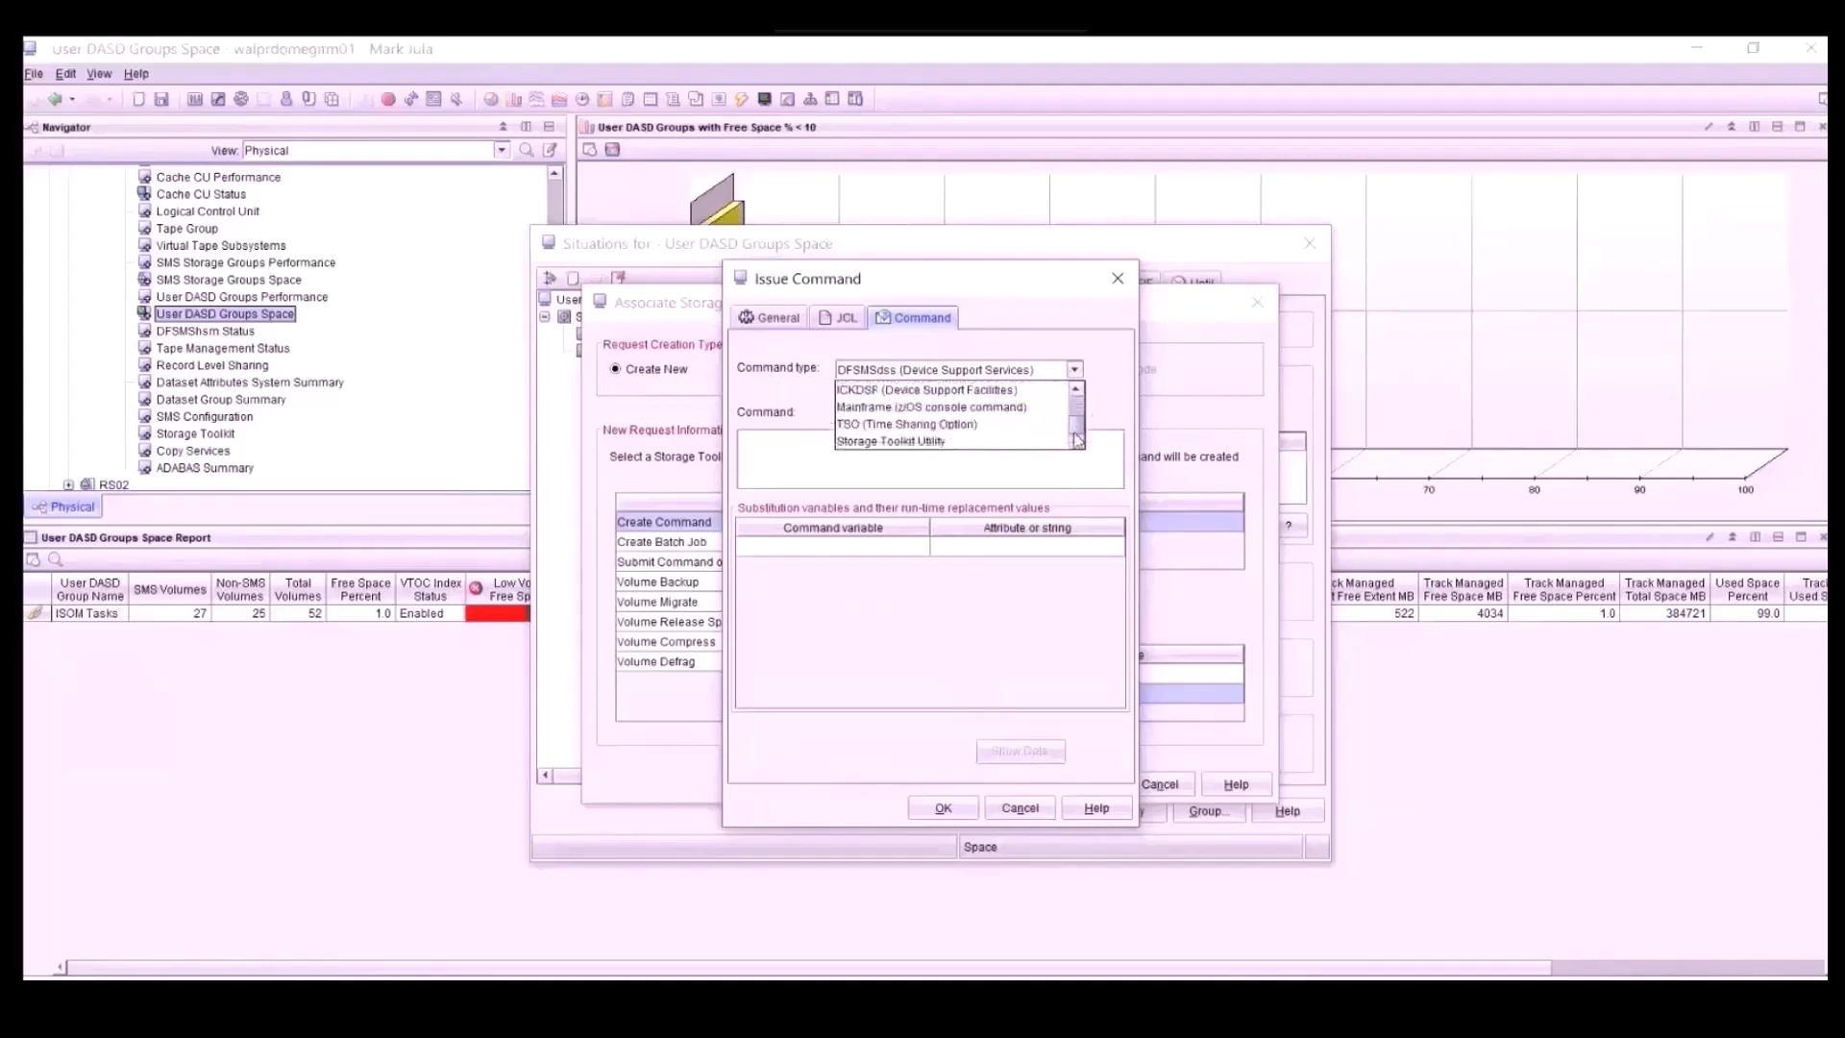
click(938, 427)
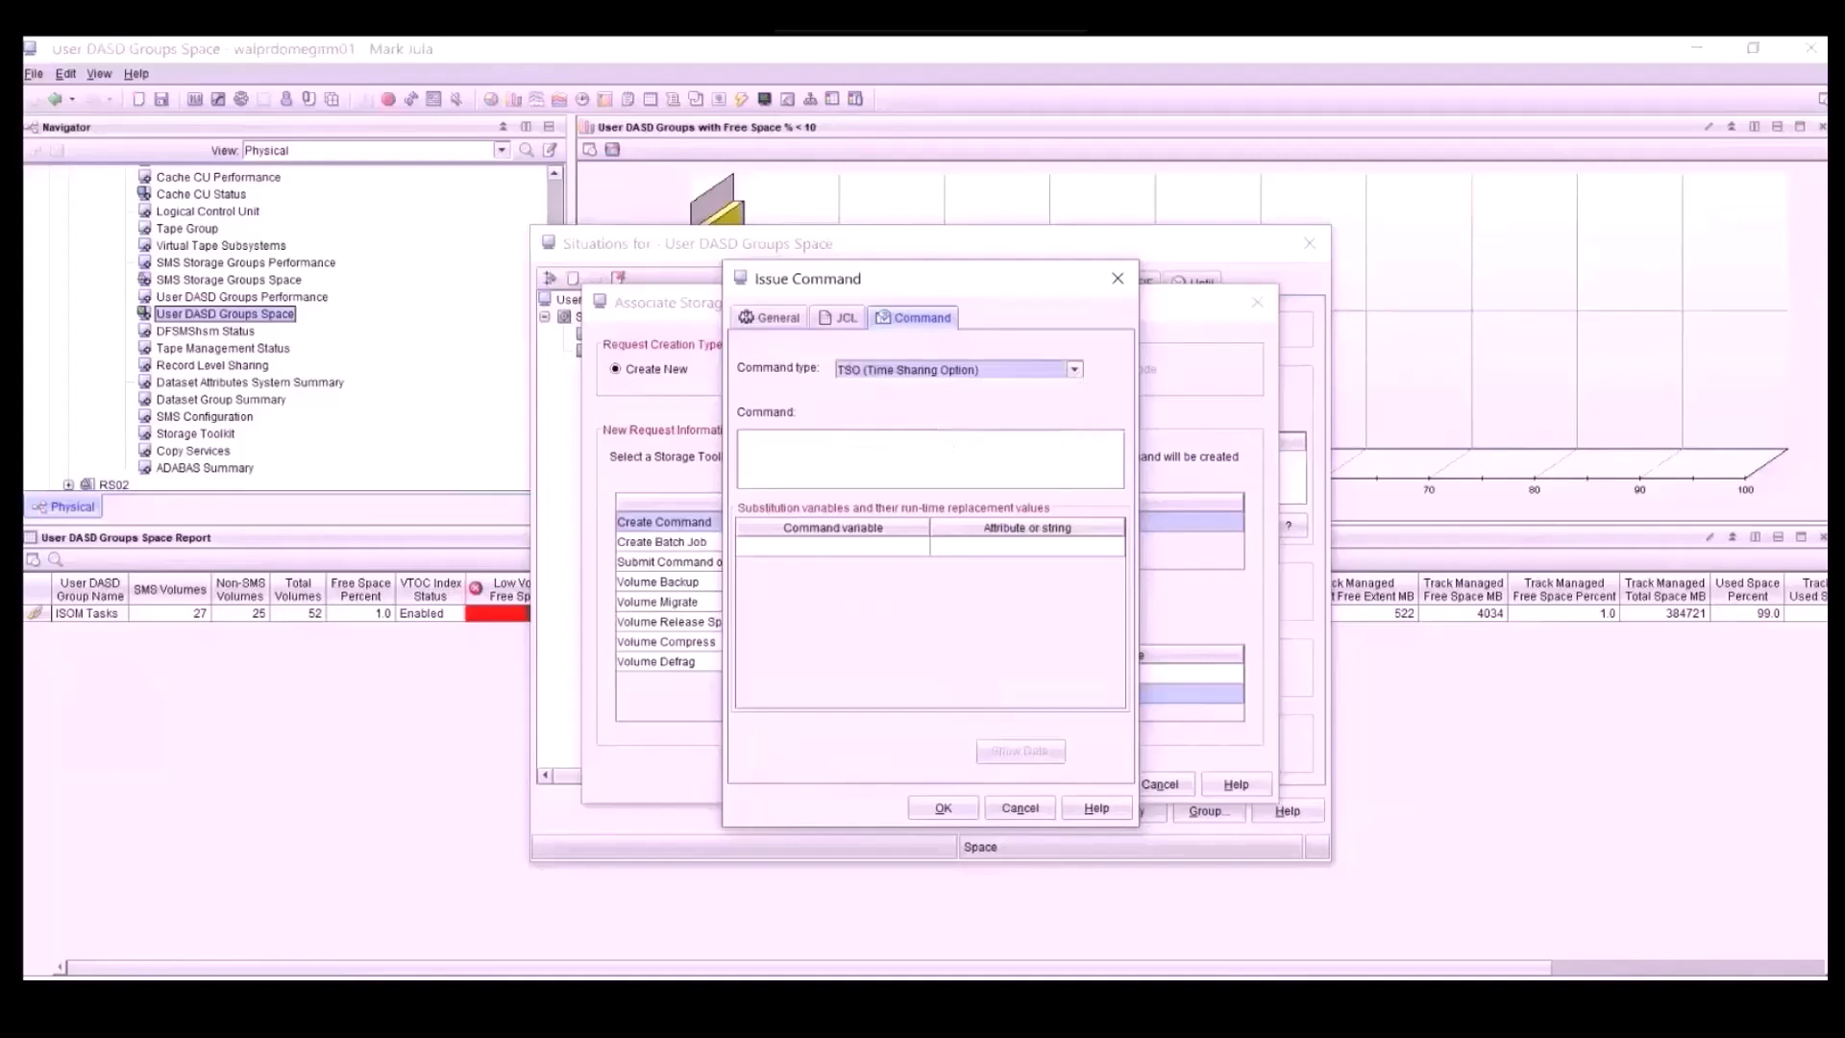
Enter the TSO command SEND 'OM**1 Volumes in Group %V1% have %V2% Percent Free Space'
key(alt+Tab)
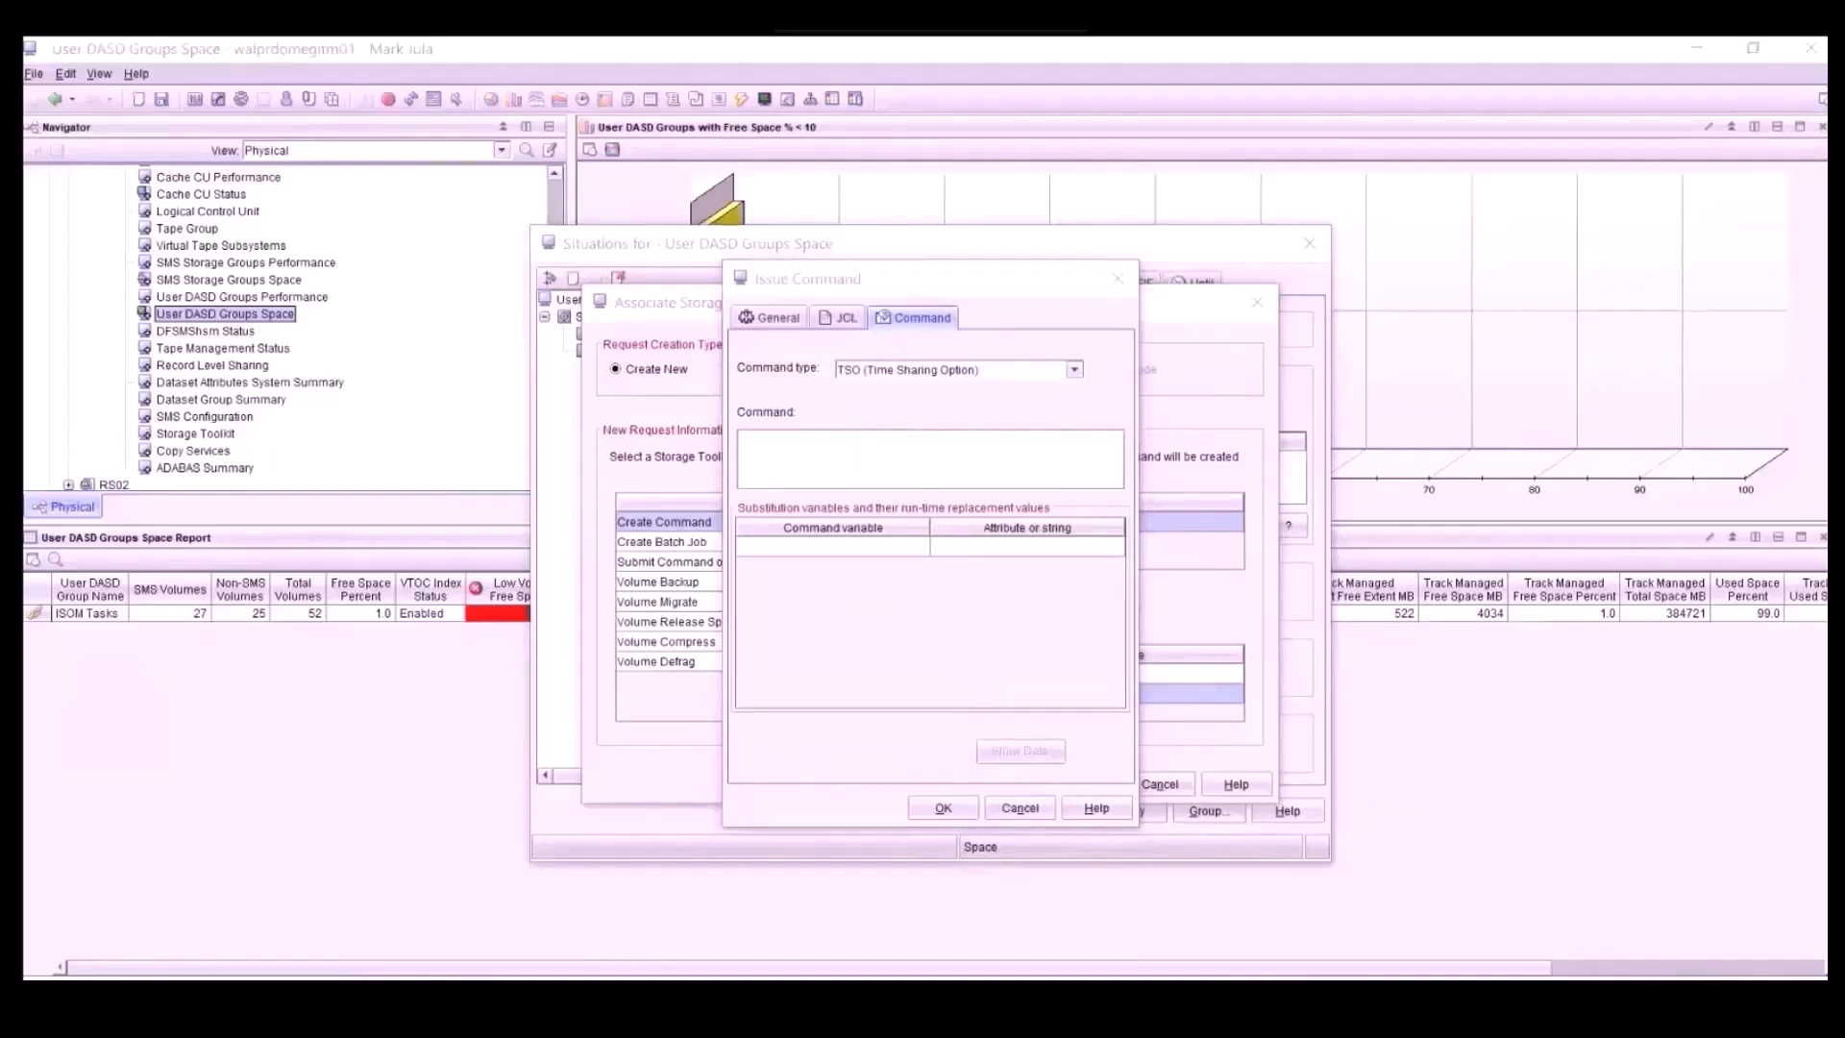
click(749, 446)
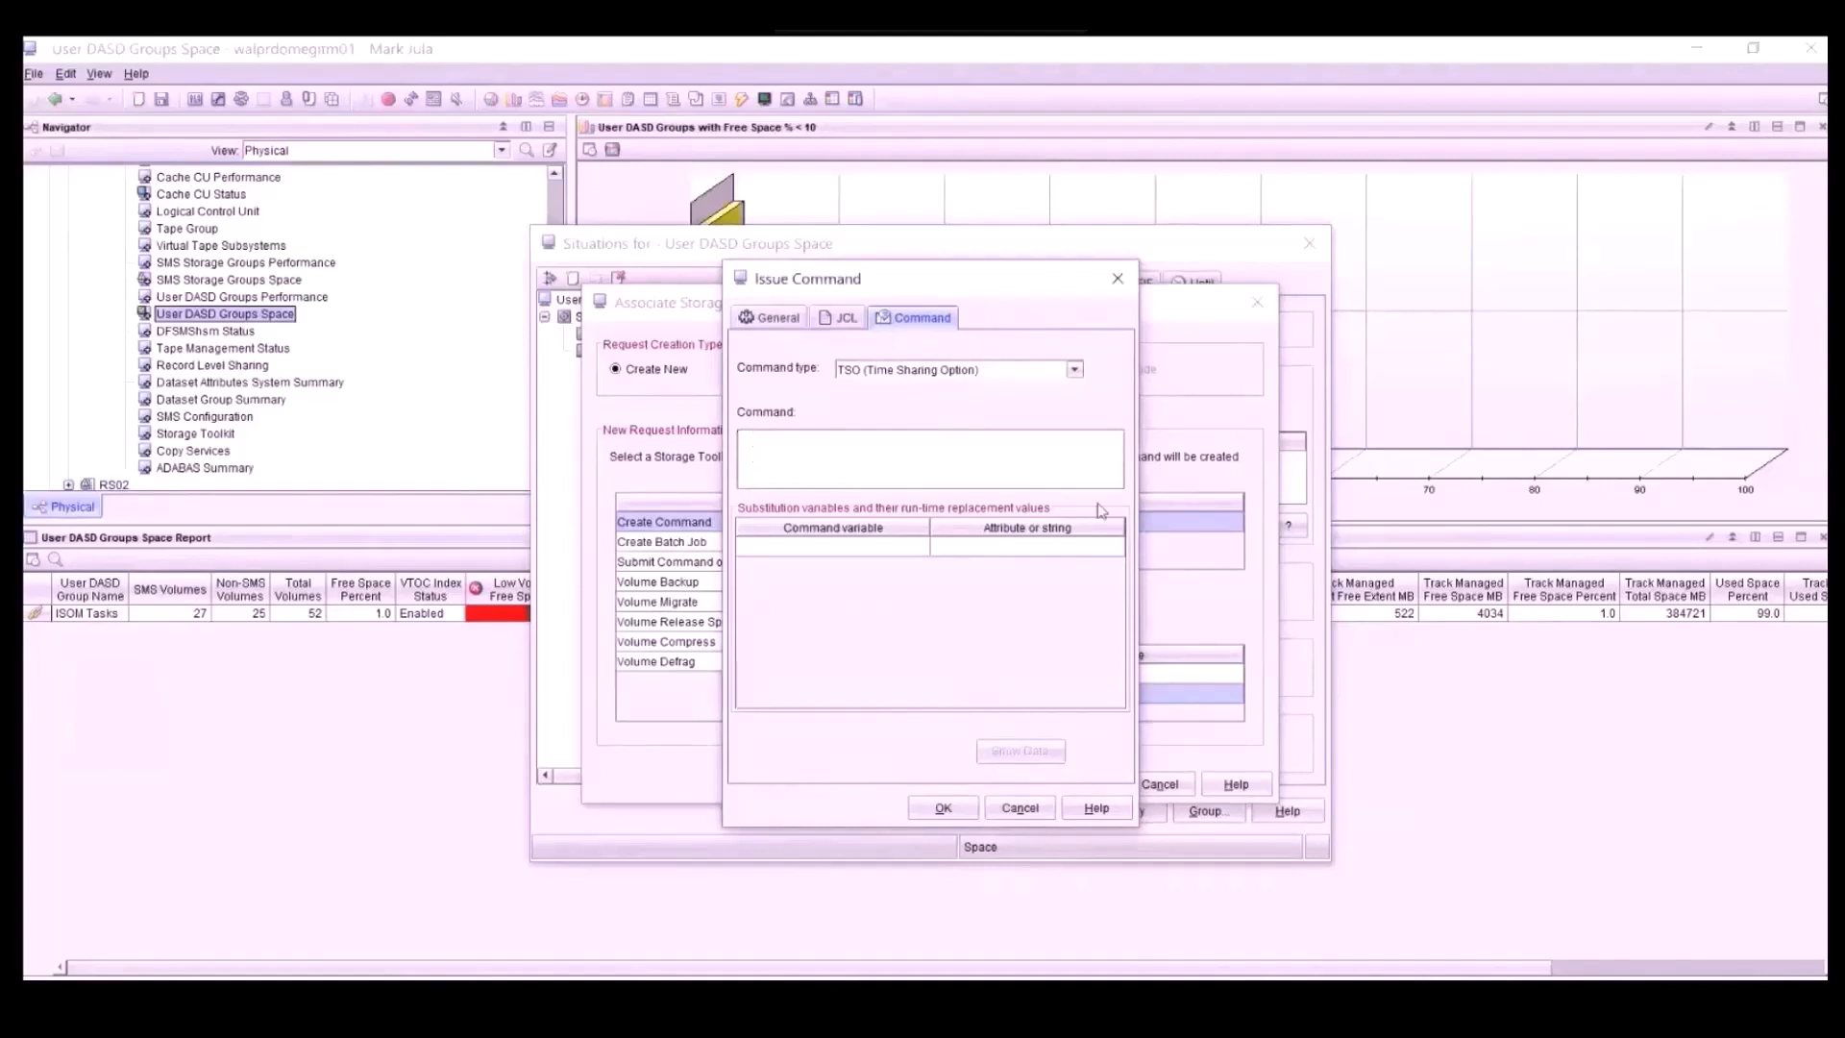
text(SEND 'OM**1 Volumes in Group %V1% have %V2% Percent Free Space)
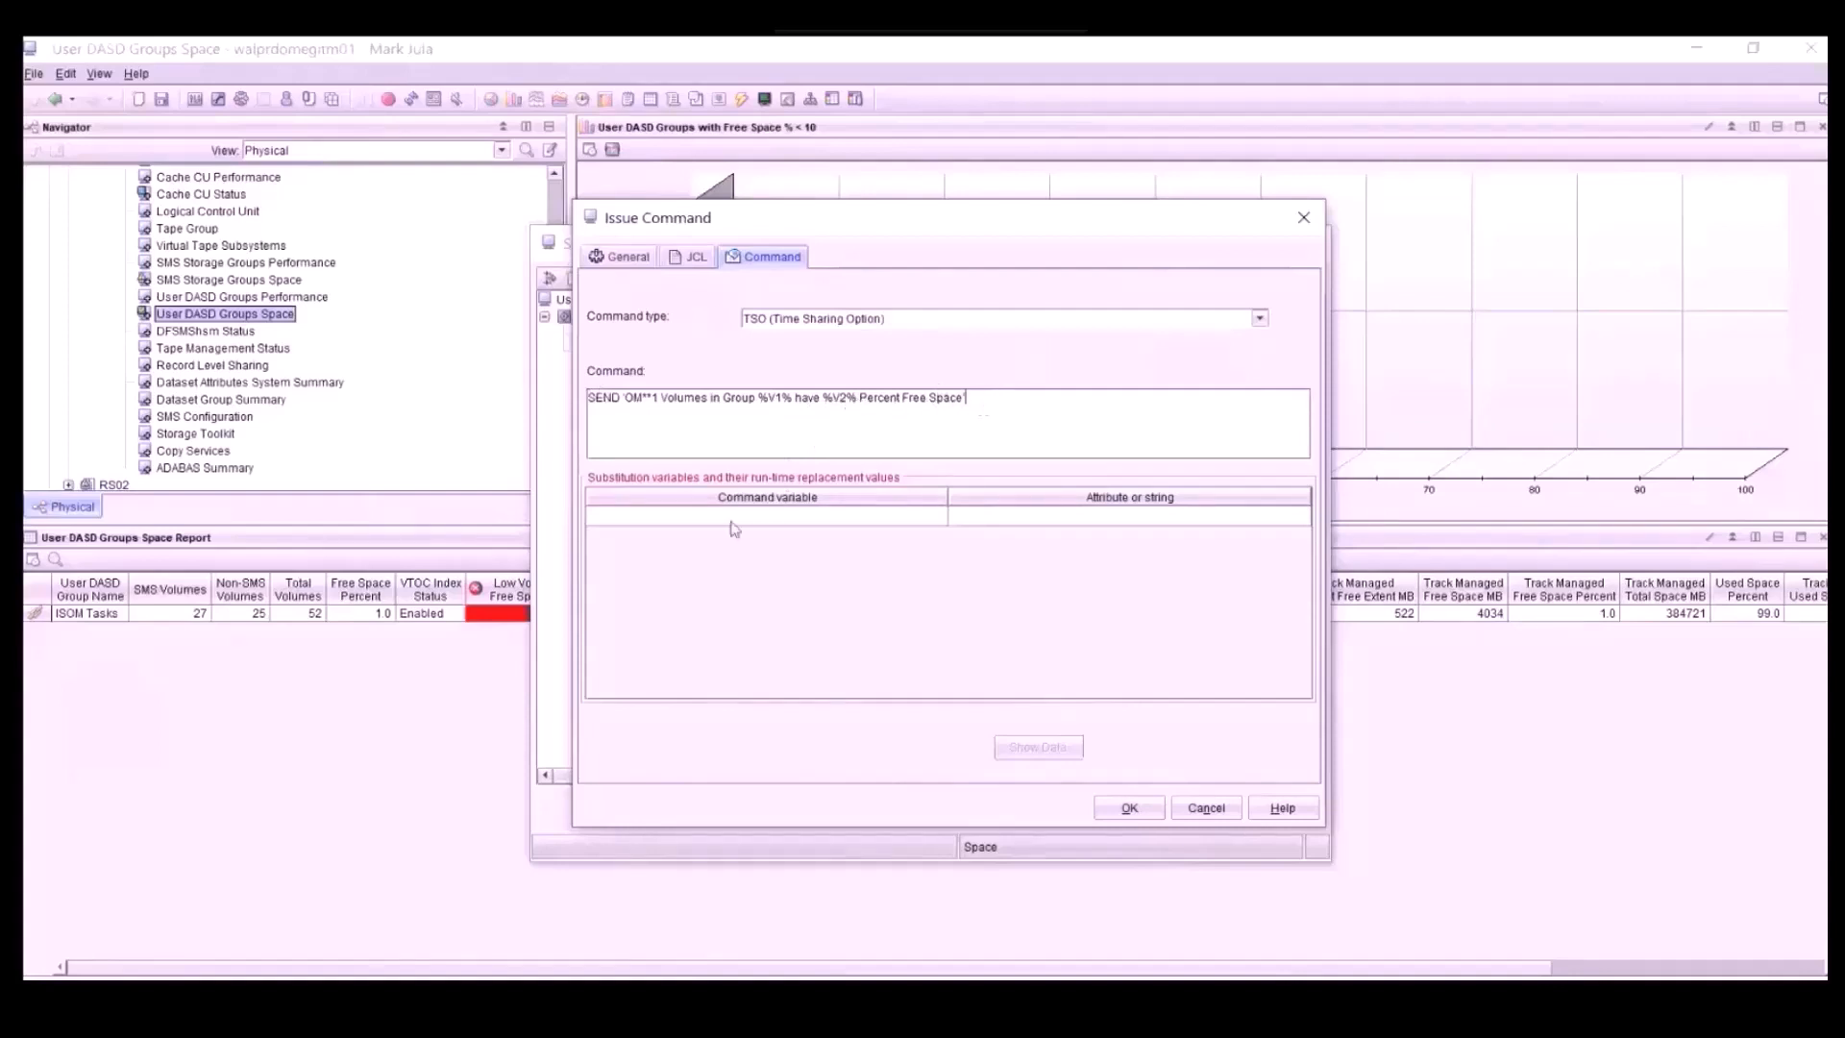
Add the substitution variable %V1% and set its run-time replacement value to the string "ISOM Tasks"
click(670, 531)
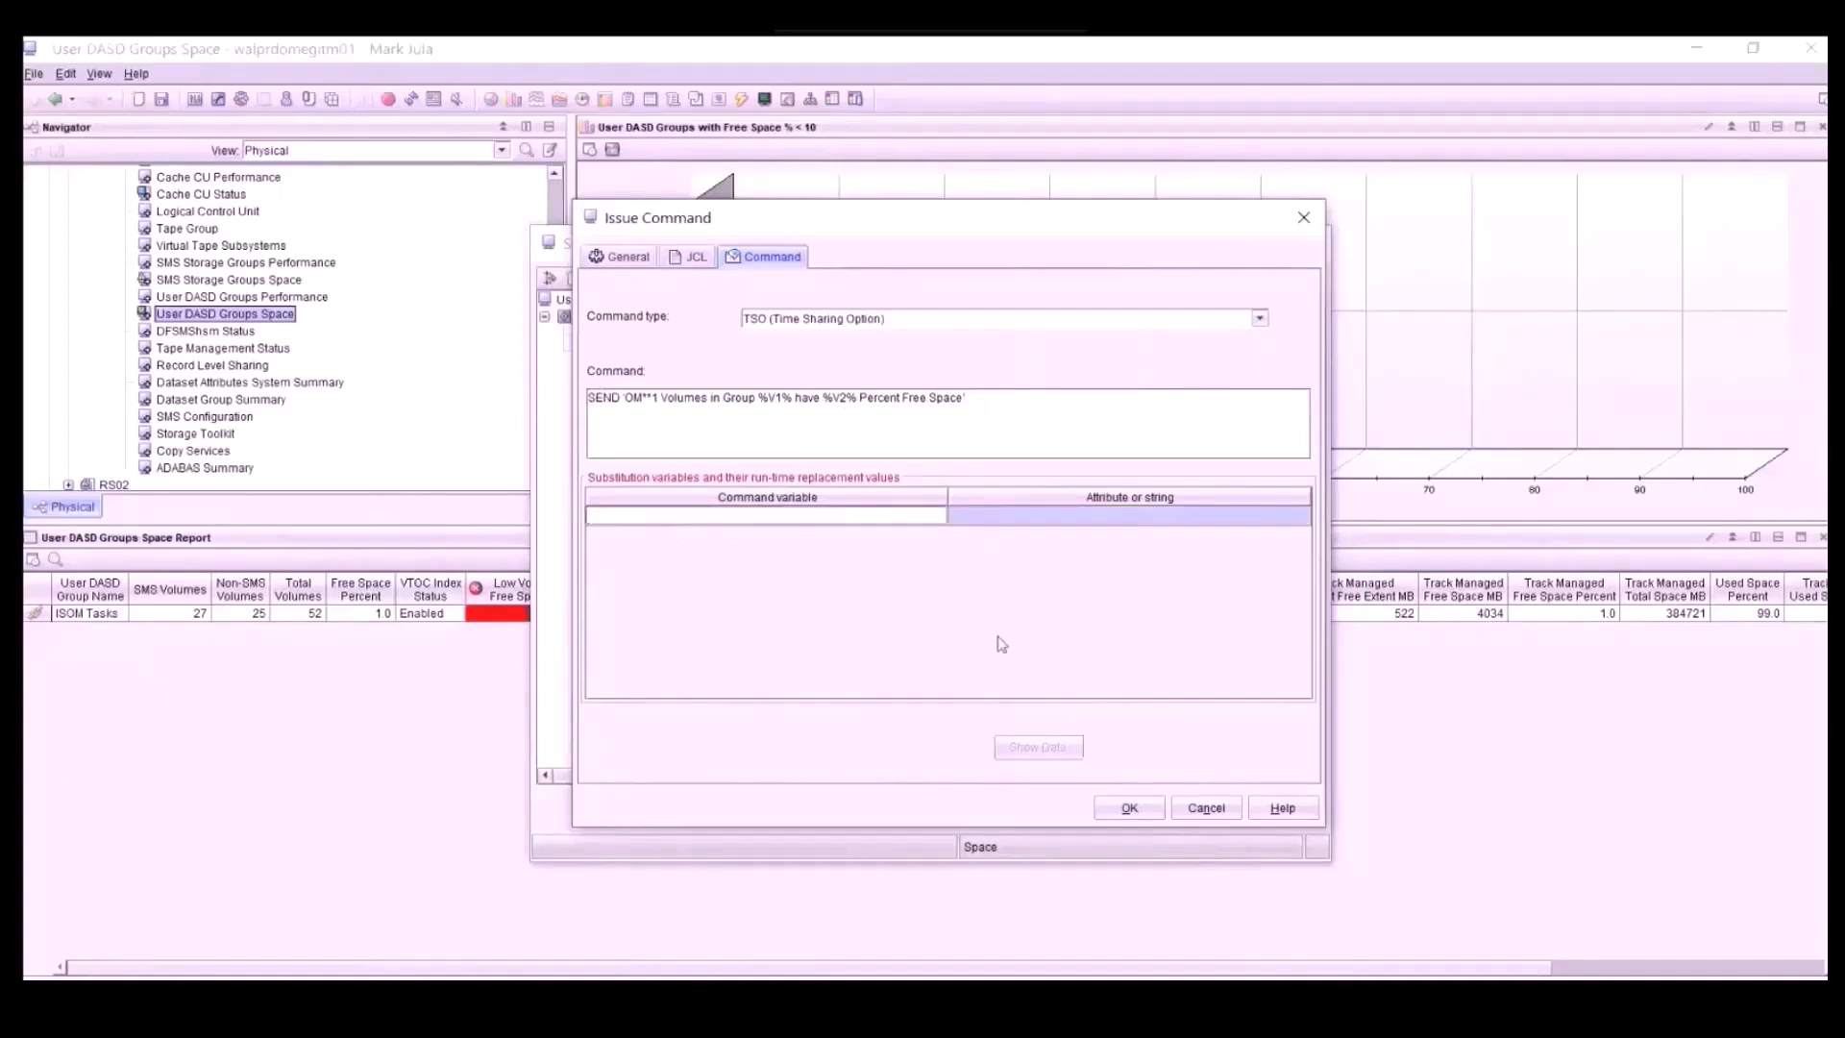
text(%V1%)
key(Tab)
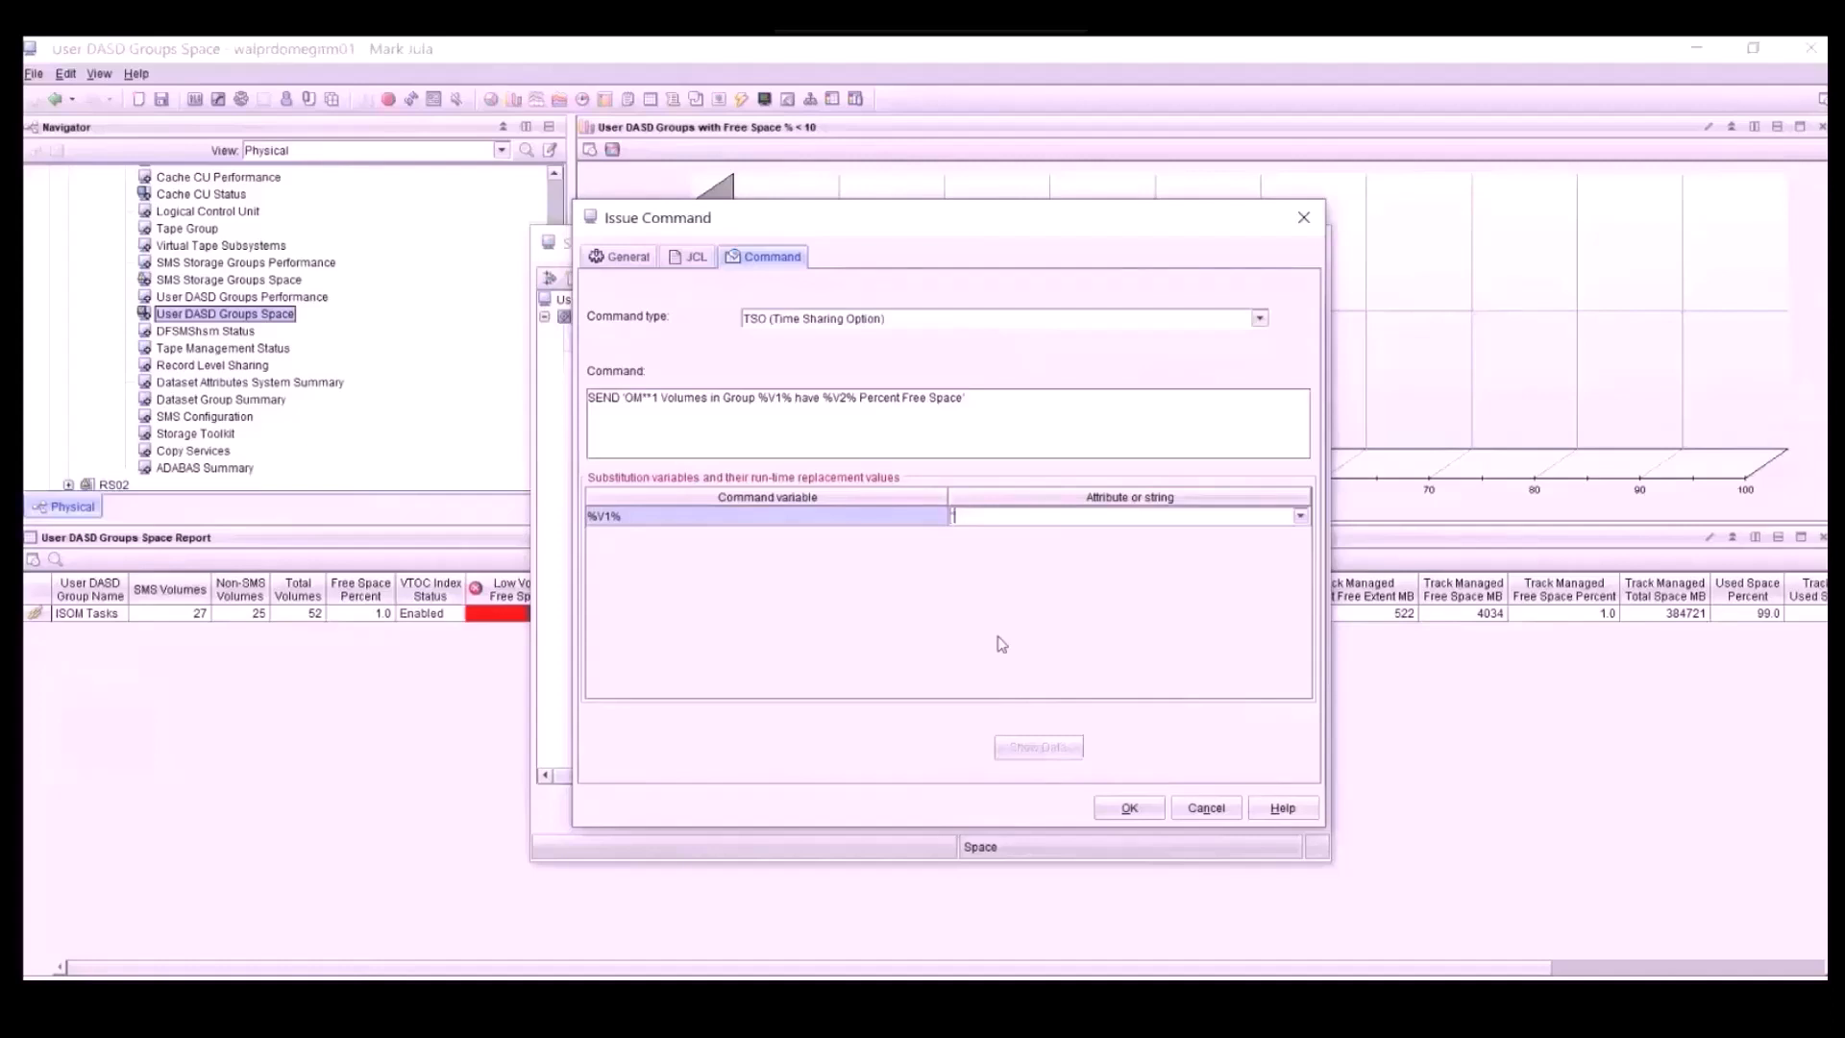
text('ISOMTasks)
click(984, 516)
click(1043, 520)
key(Return)
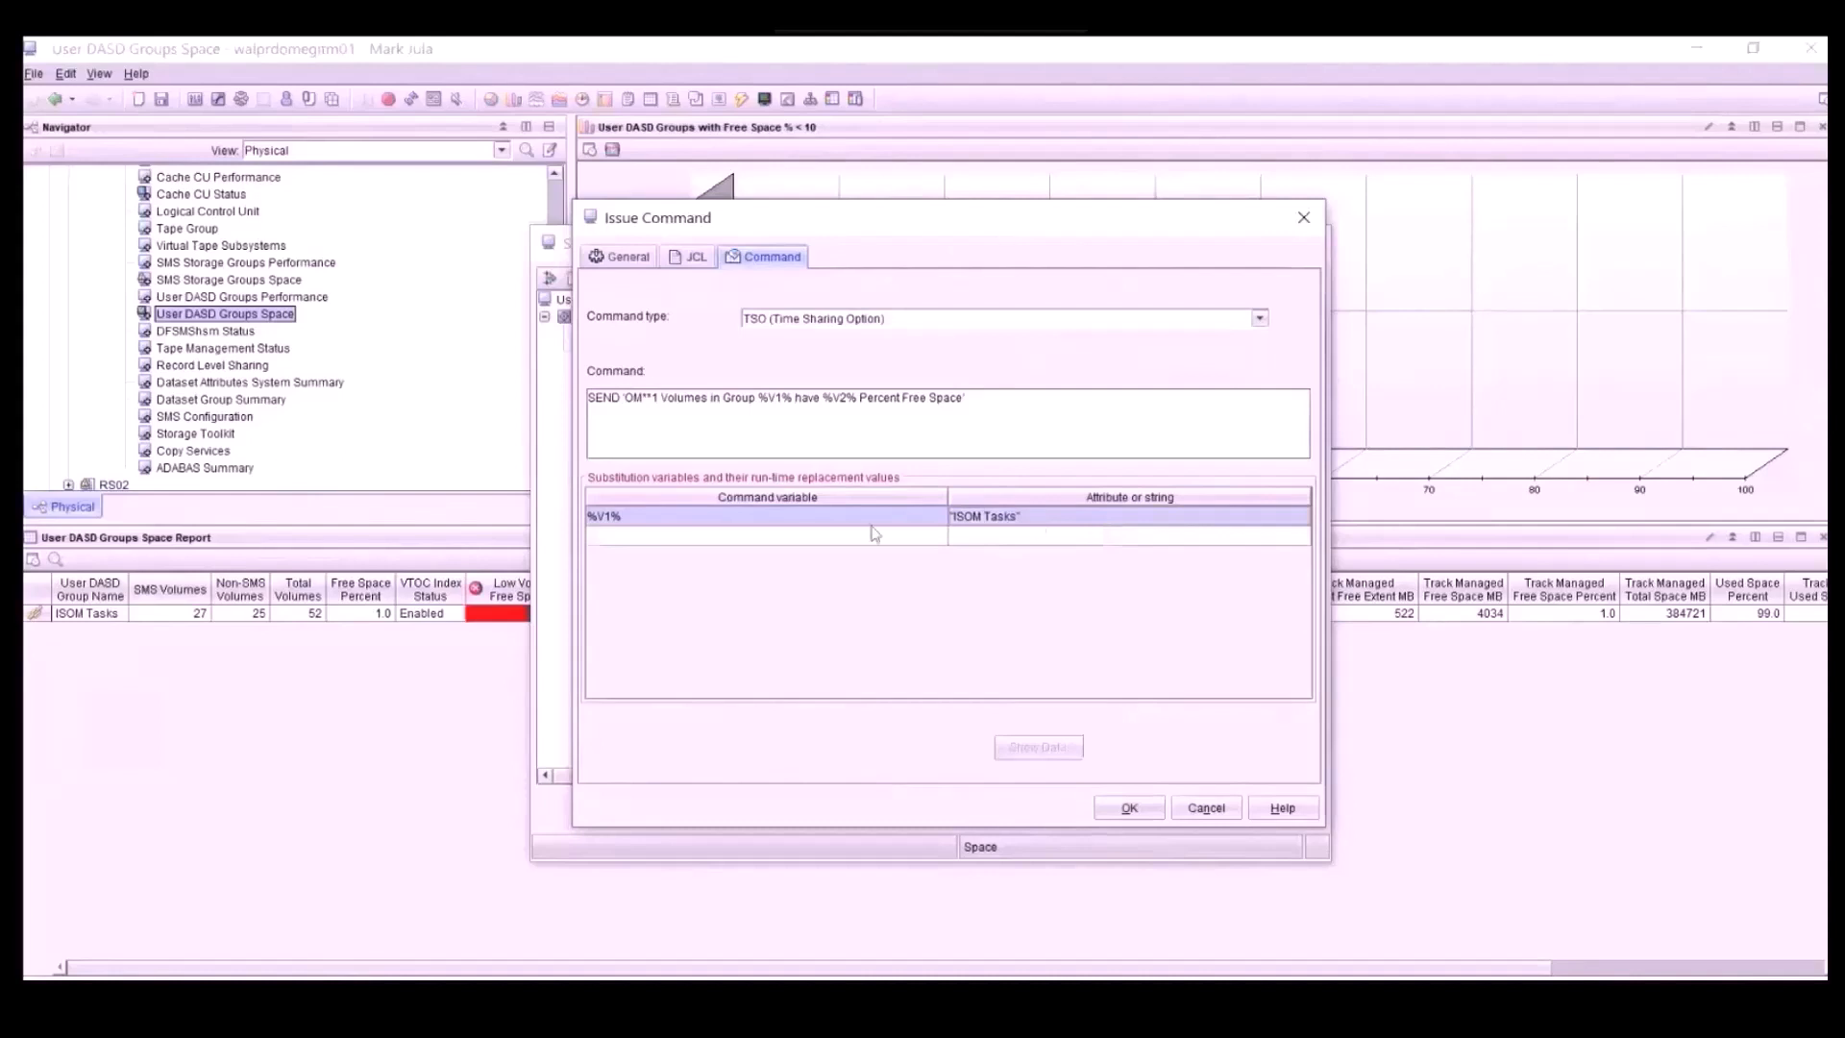
Add the substitution variable %V2% with the Free Space Percent attribute as its replacement value and accept the command request
click(608, 538)
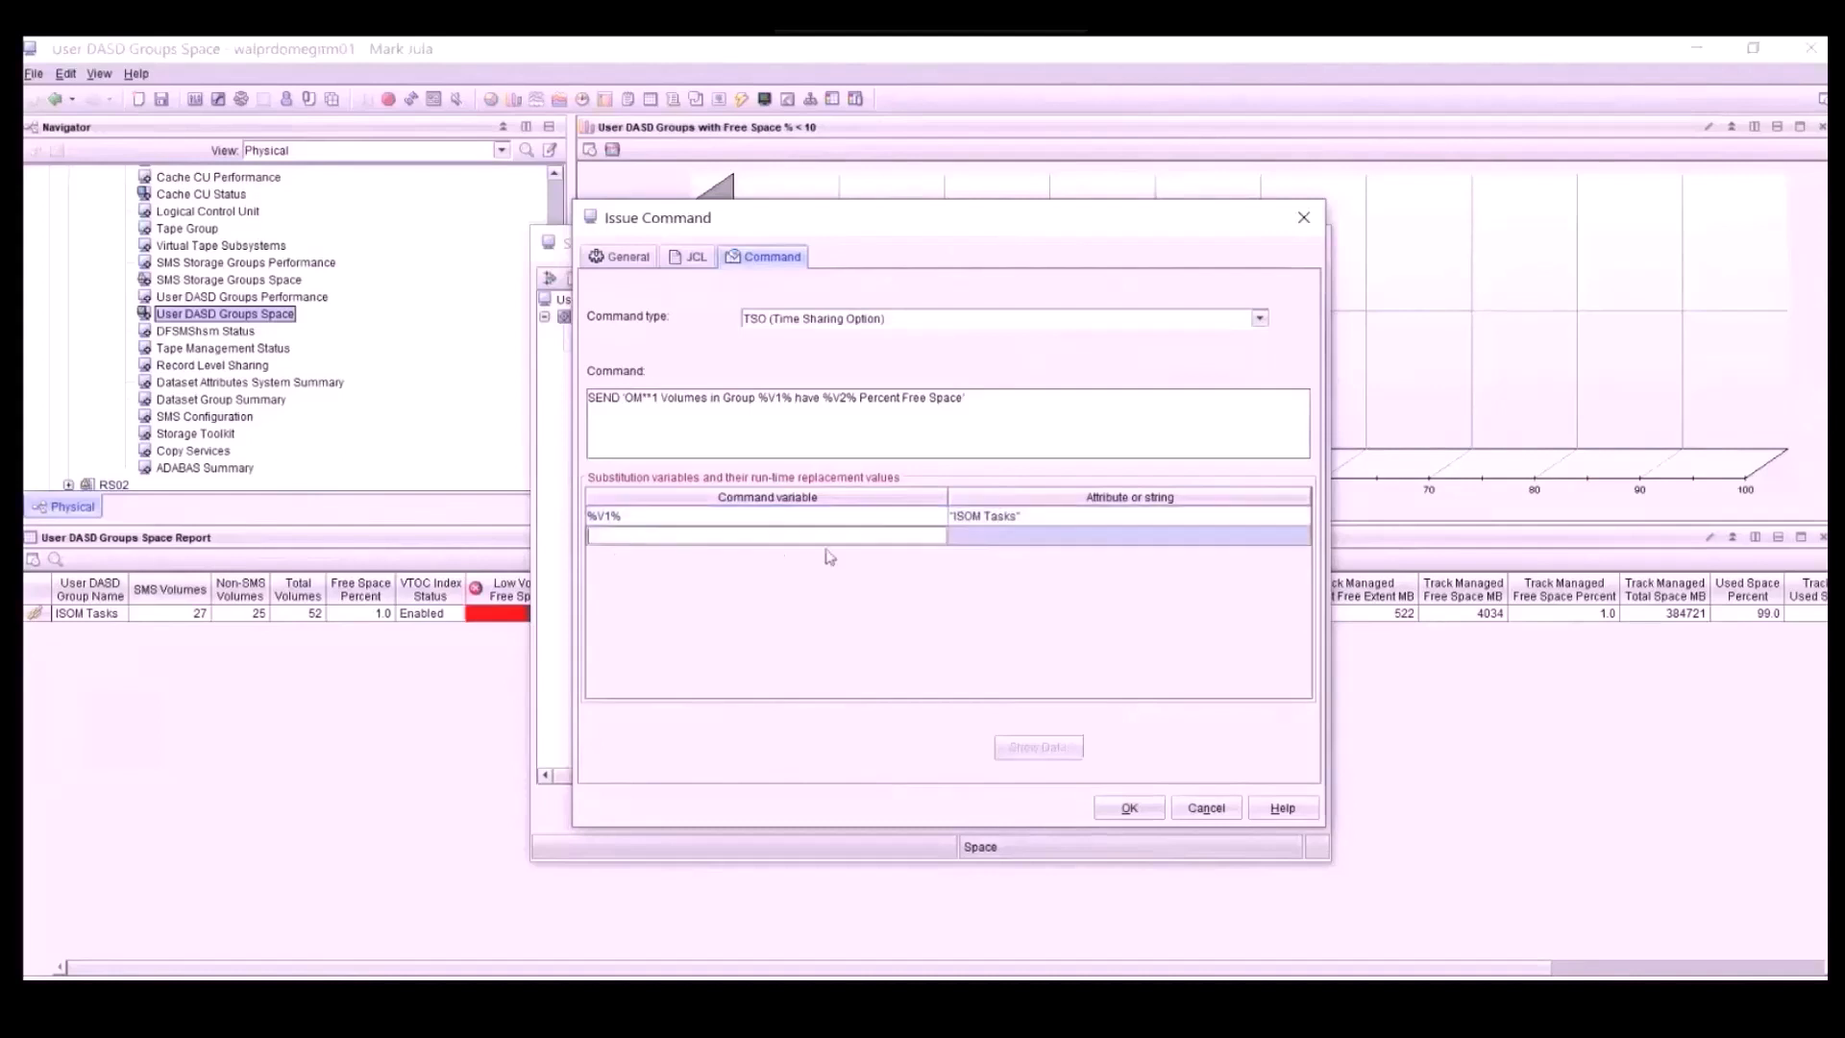
text(%V2%)
click(1020, 540)
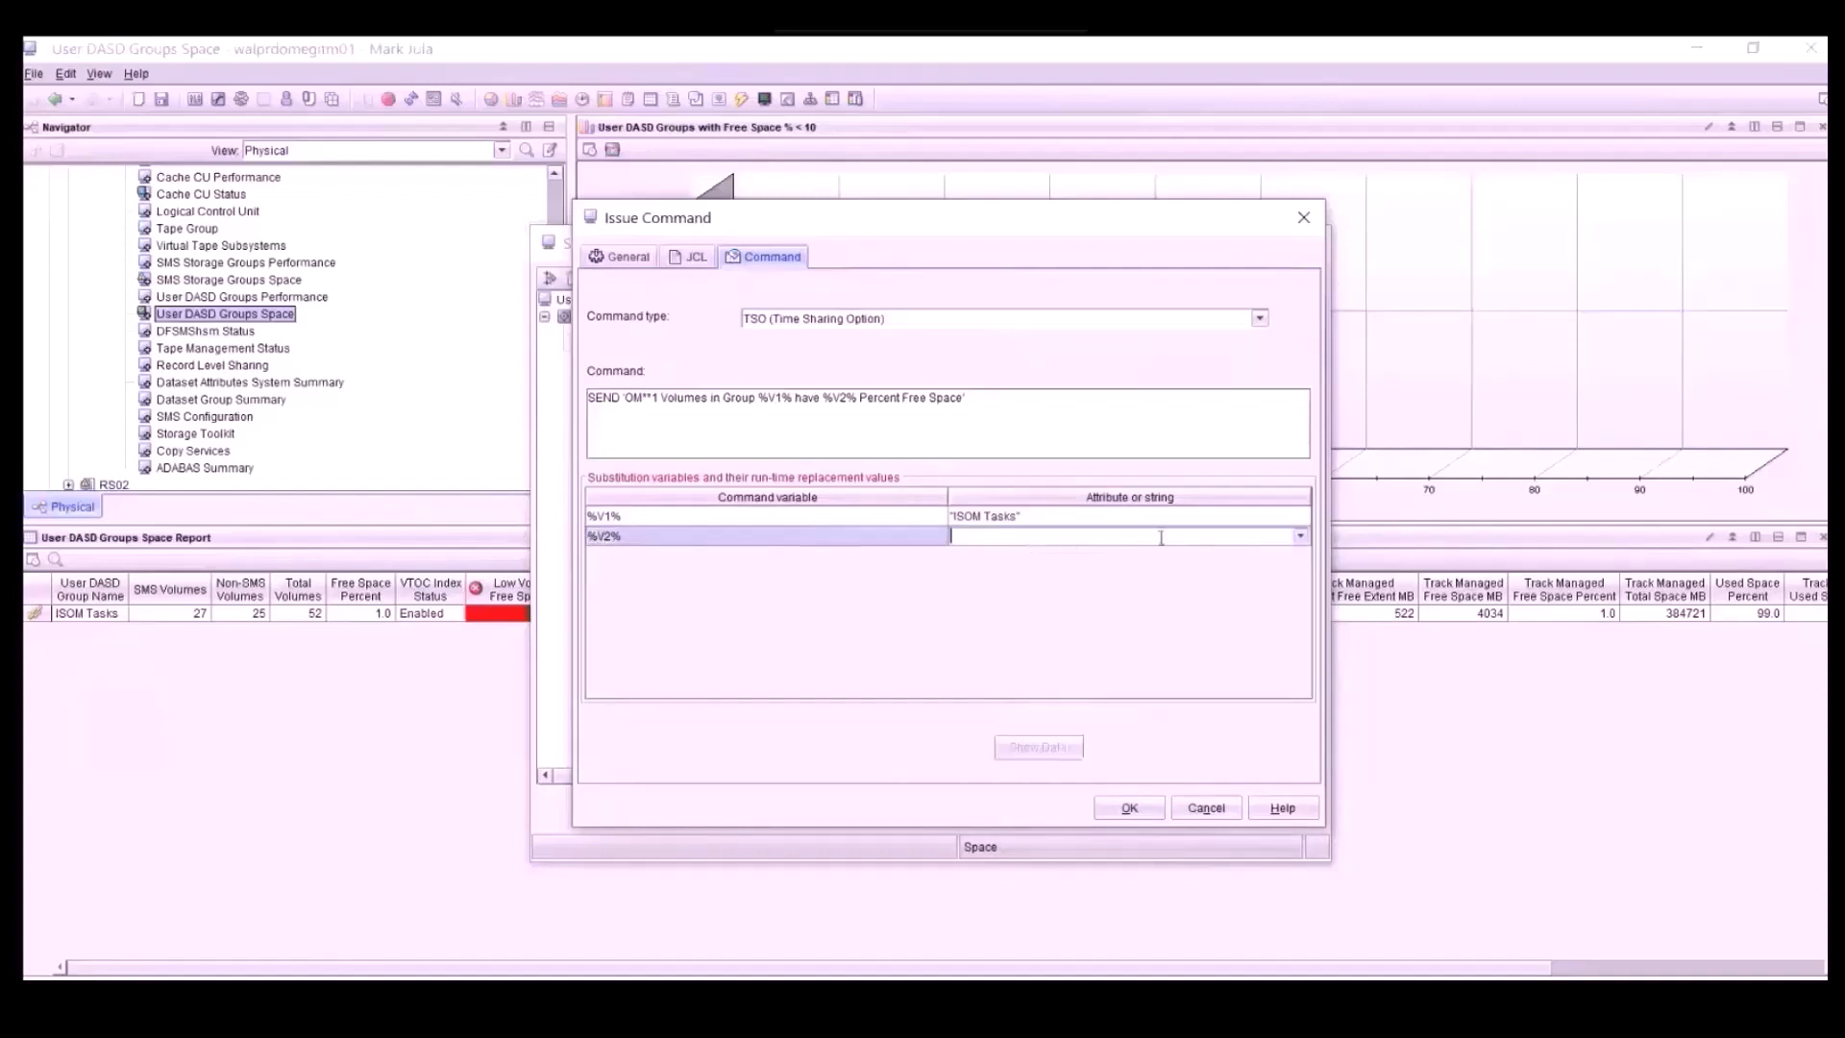
click(1302, 539)
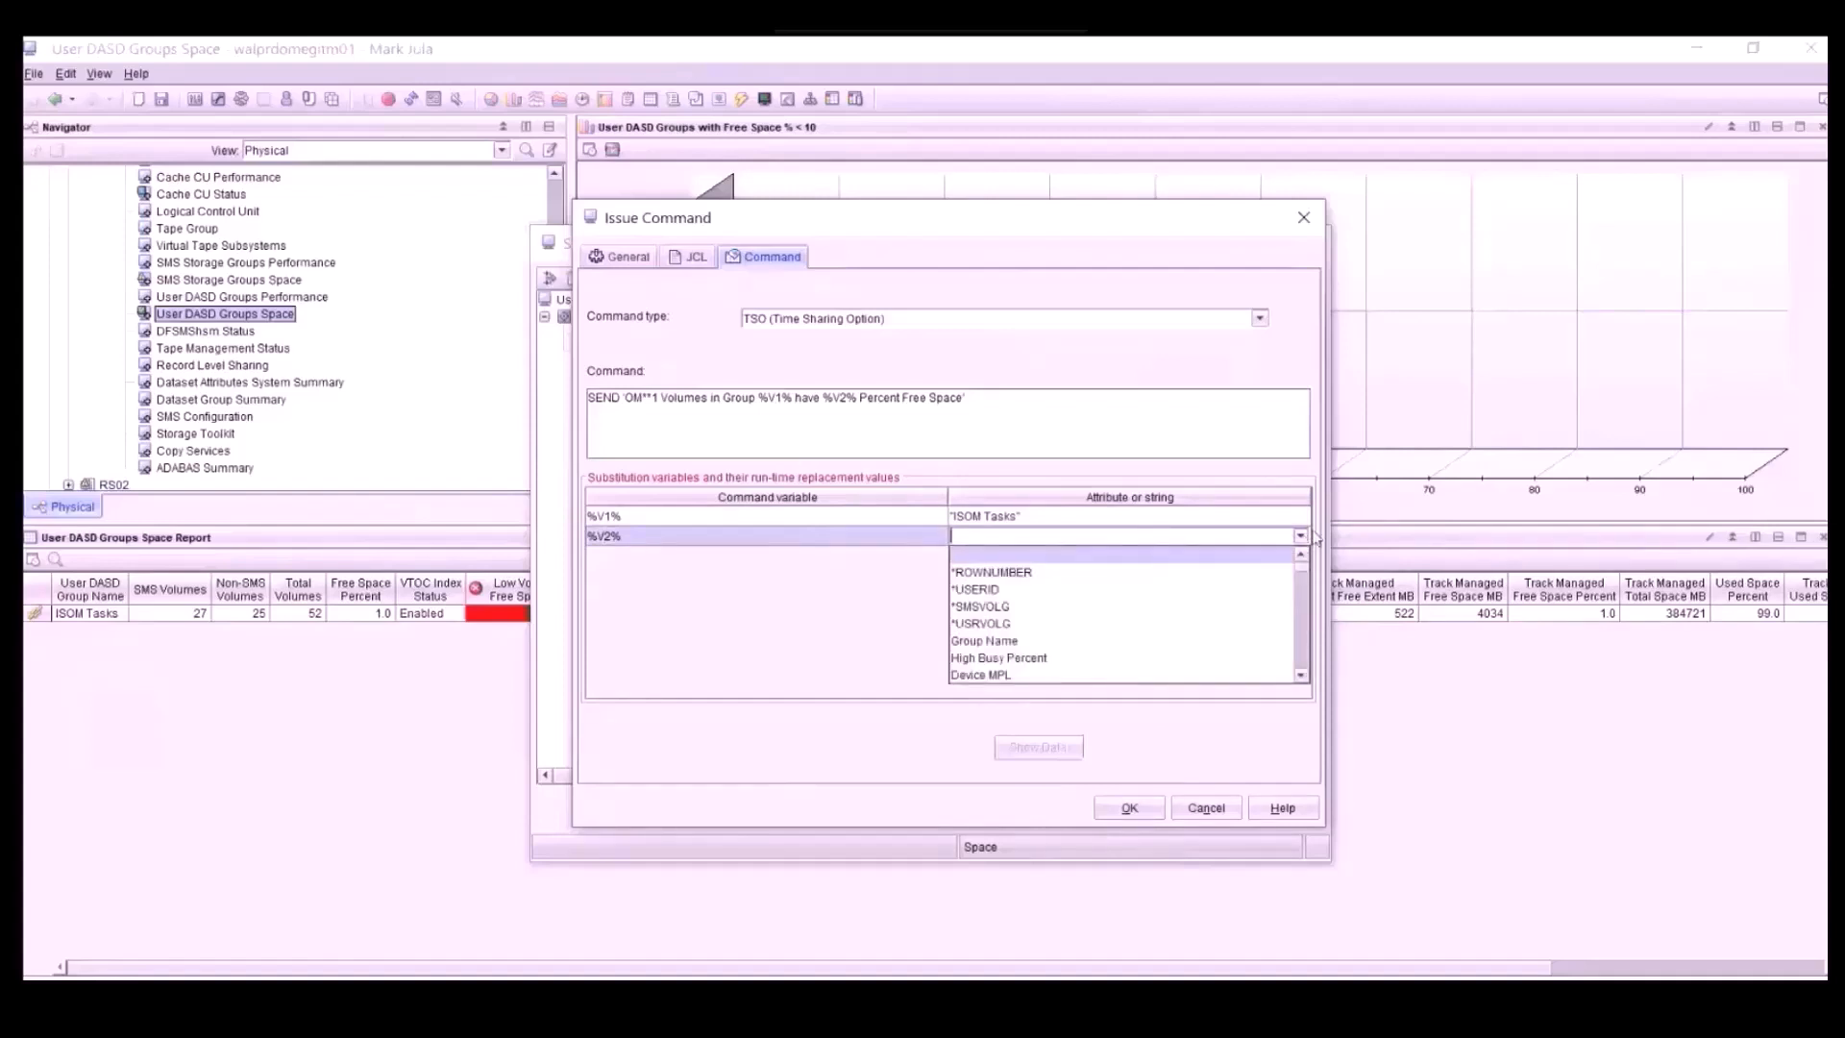
click(1301, 676)
click(1301, 675)
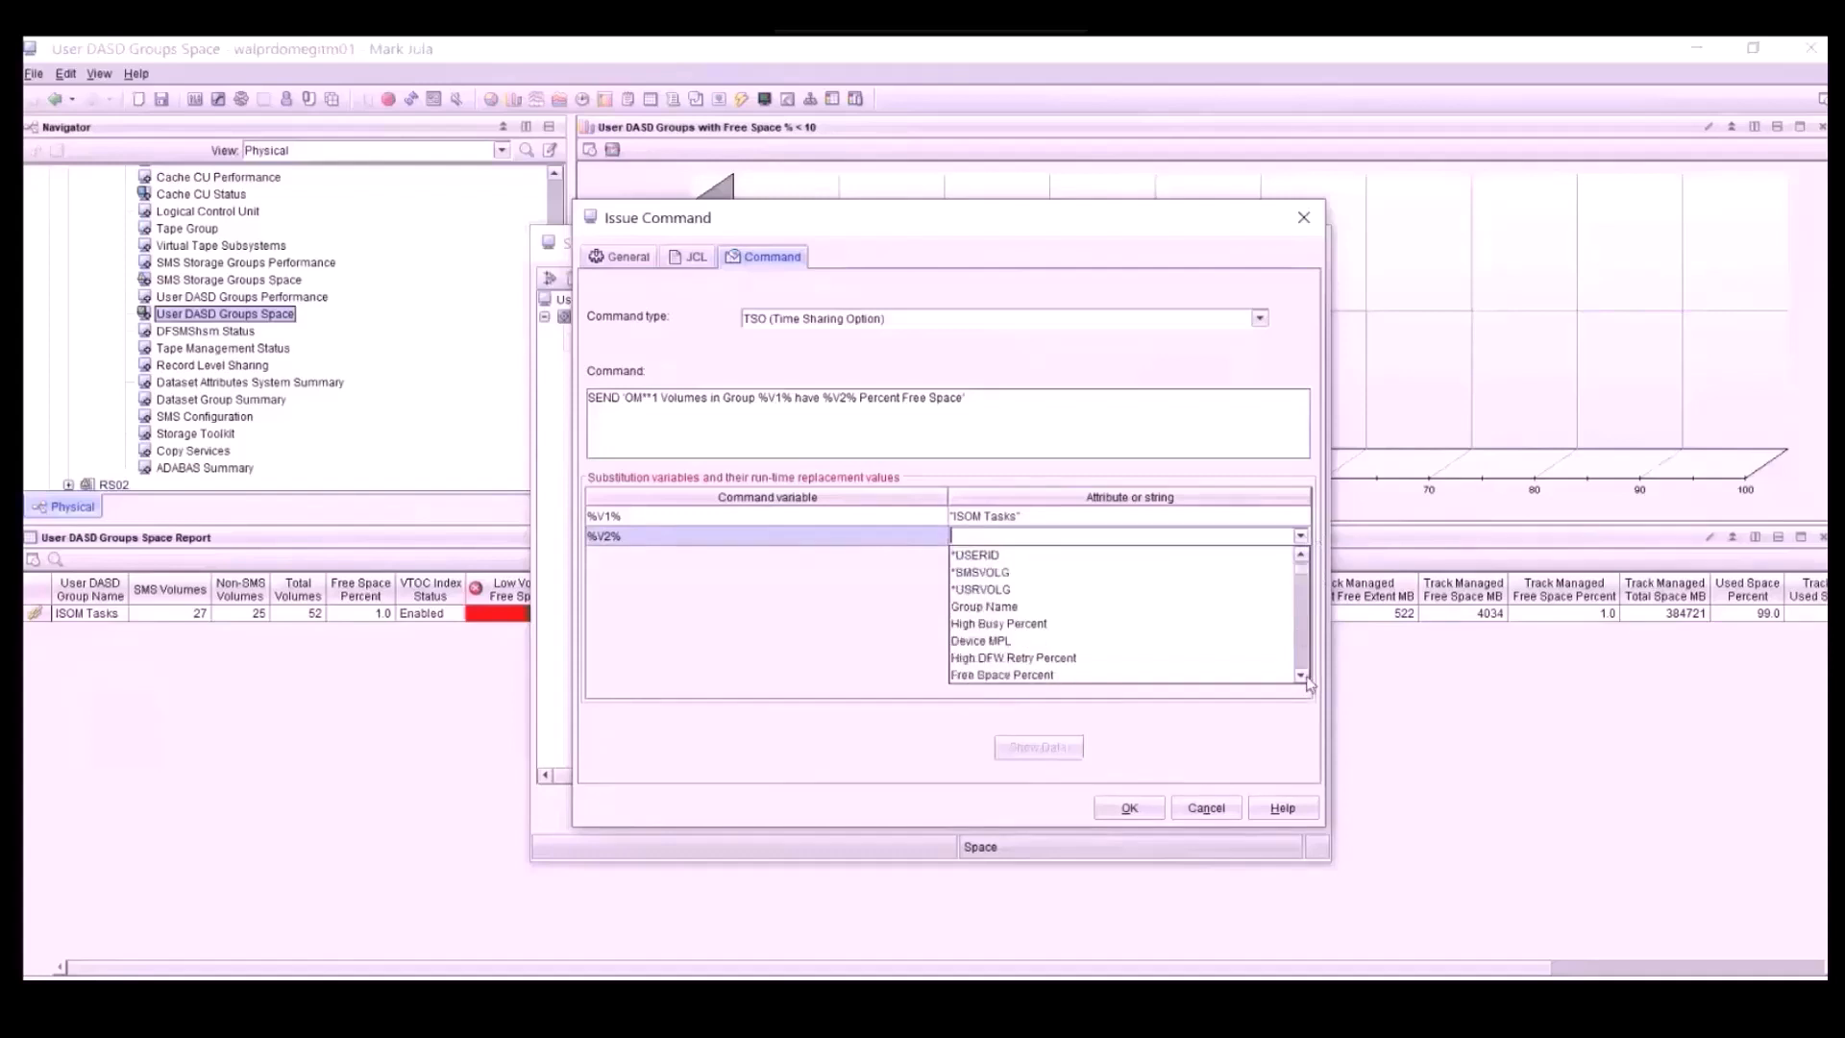
click(1301, 675)
click(1301, 675)
click(1301, 675)
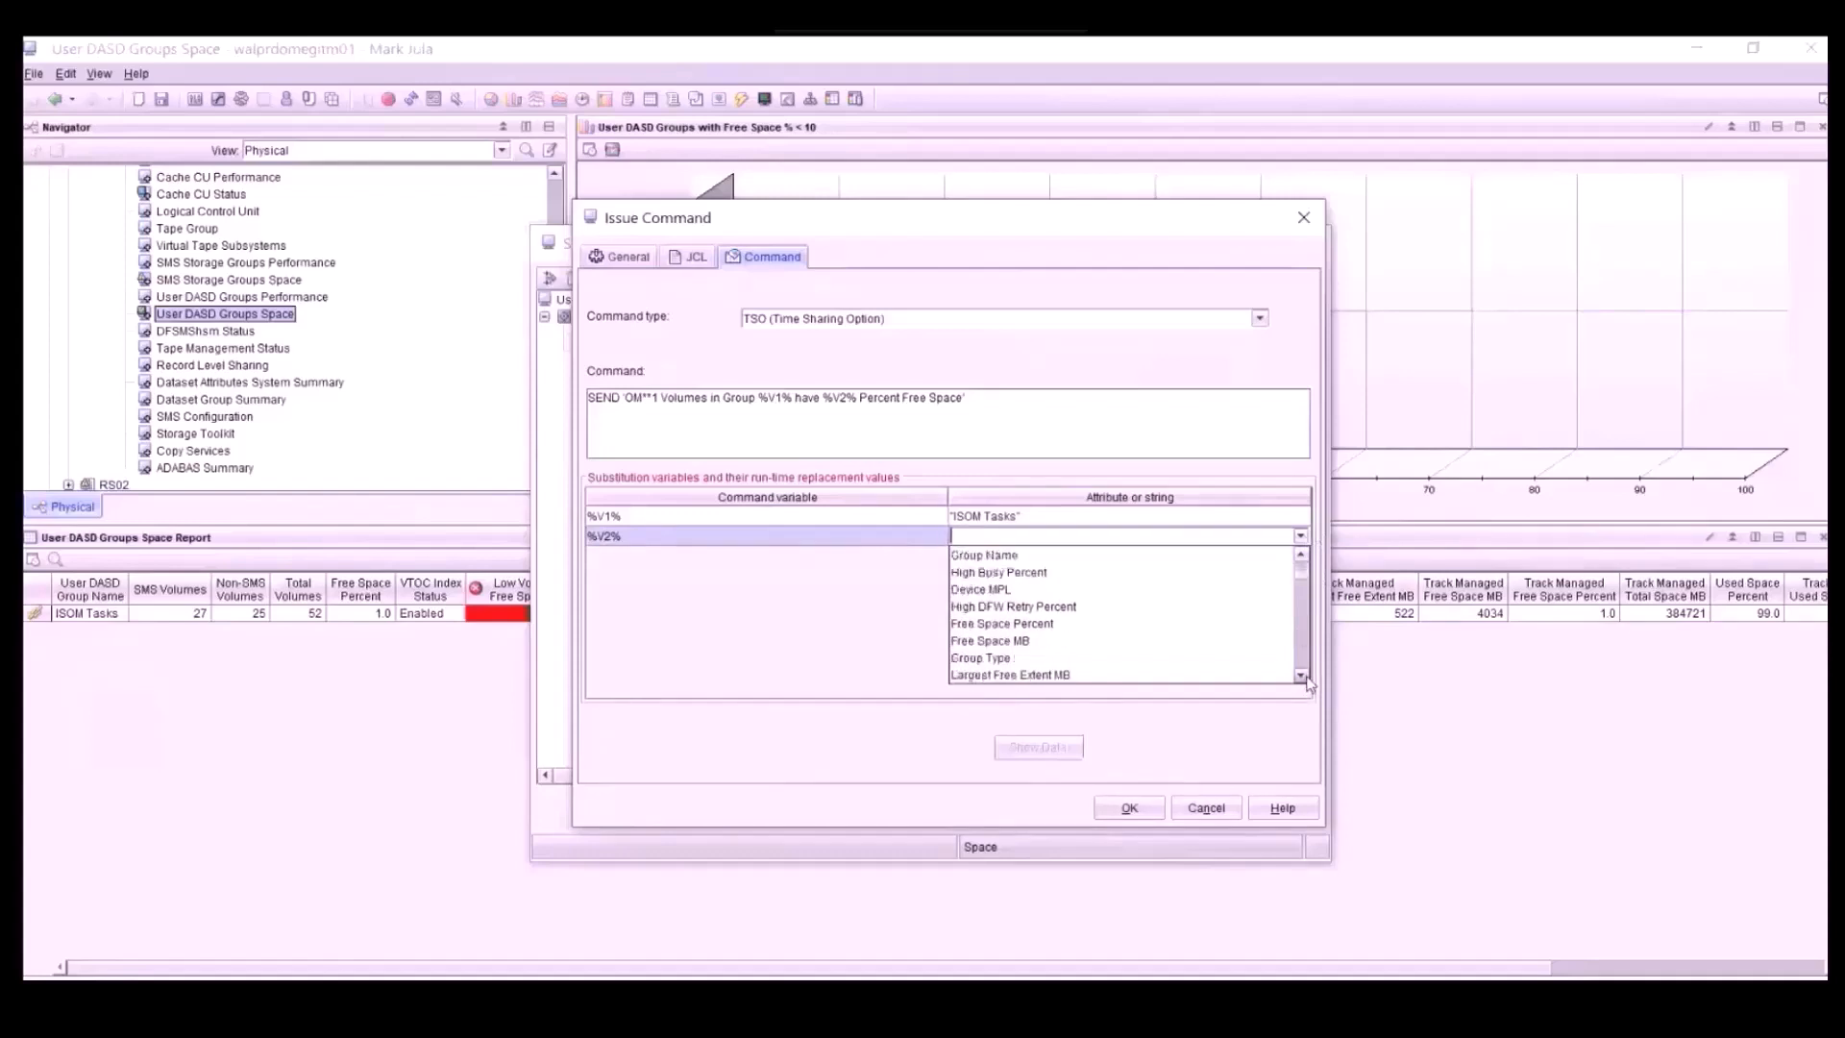
click(989, 625)
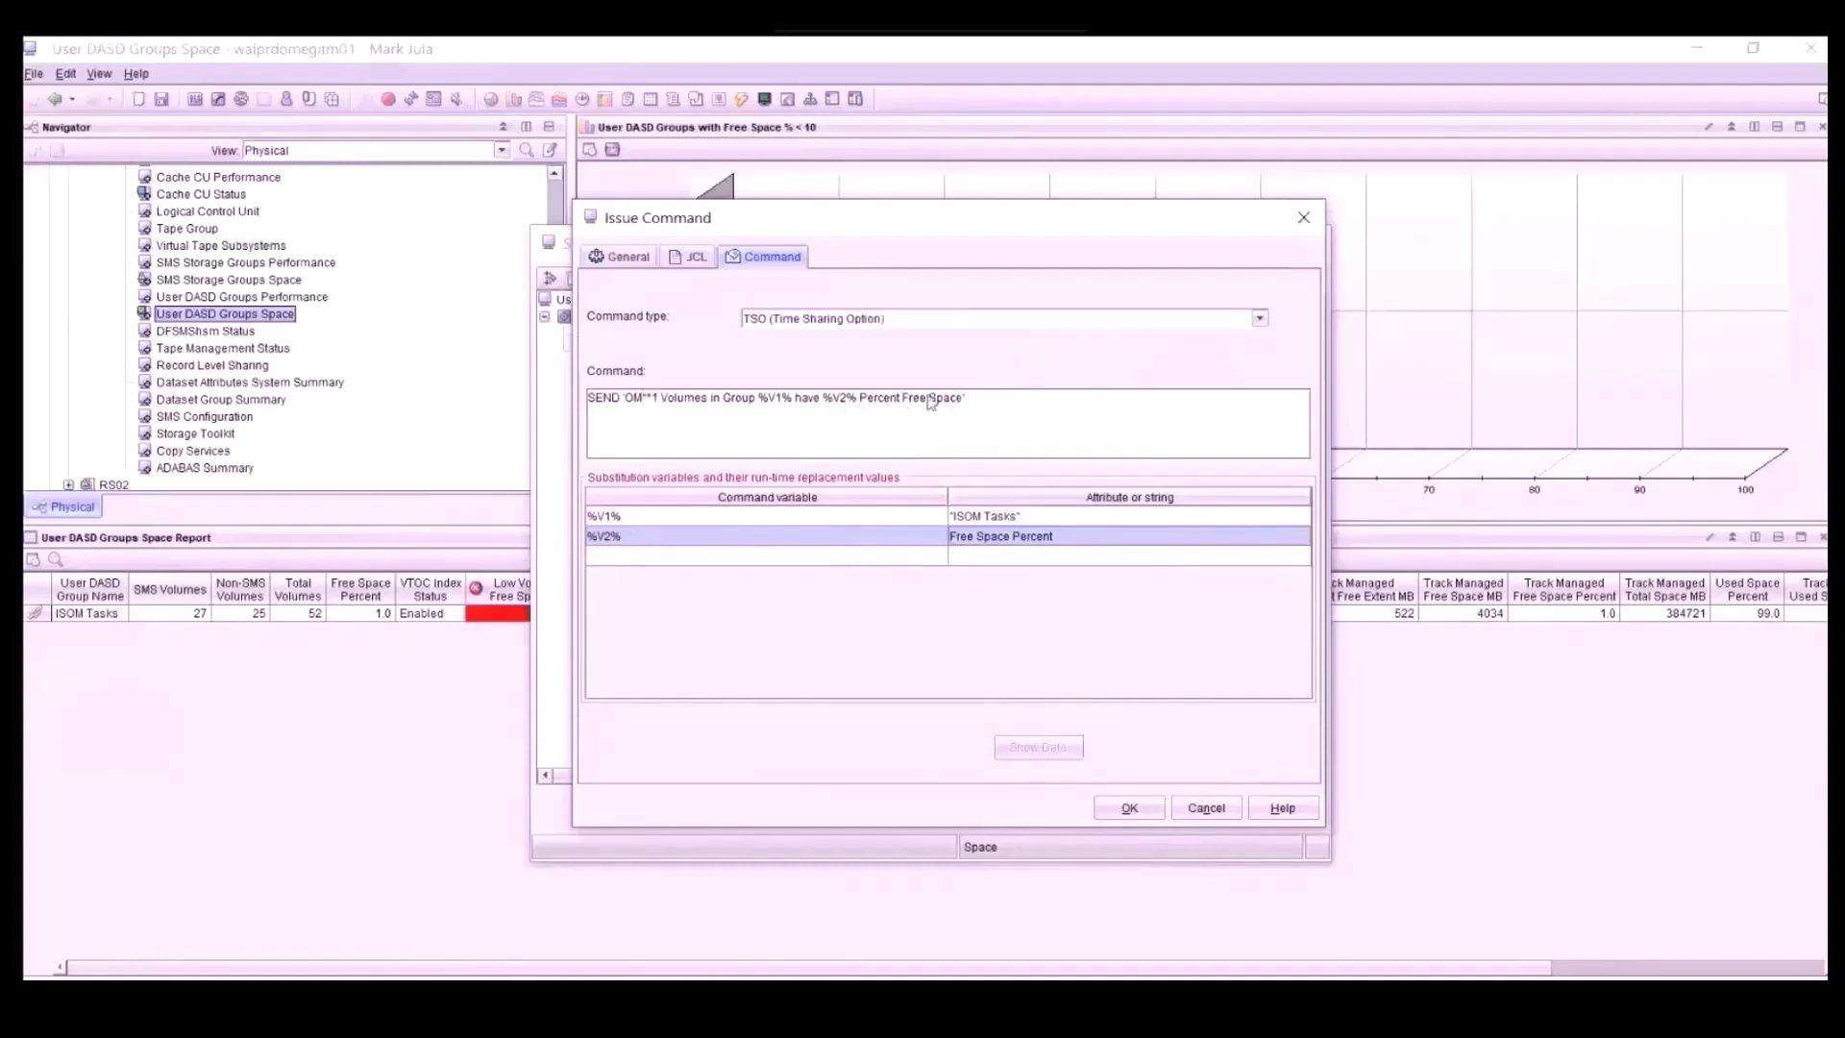
click(1130, 808)
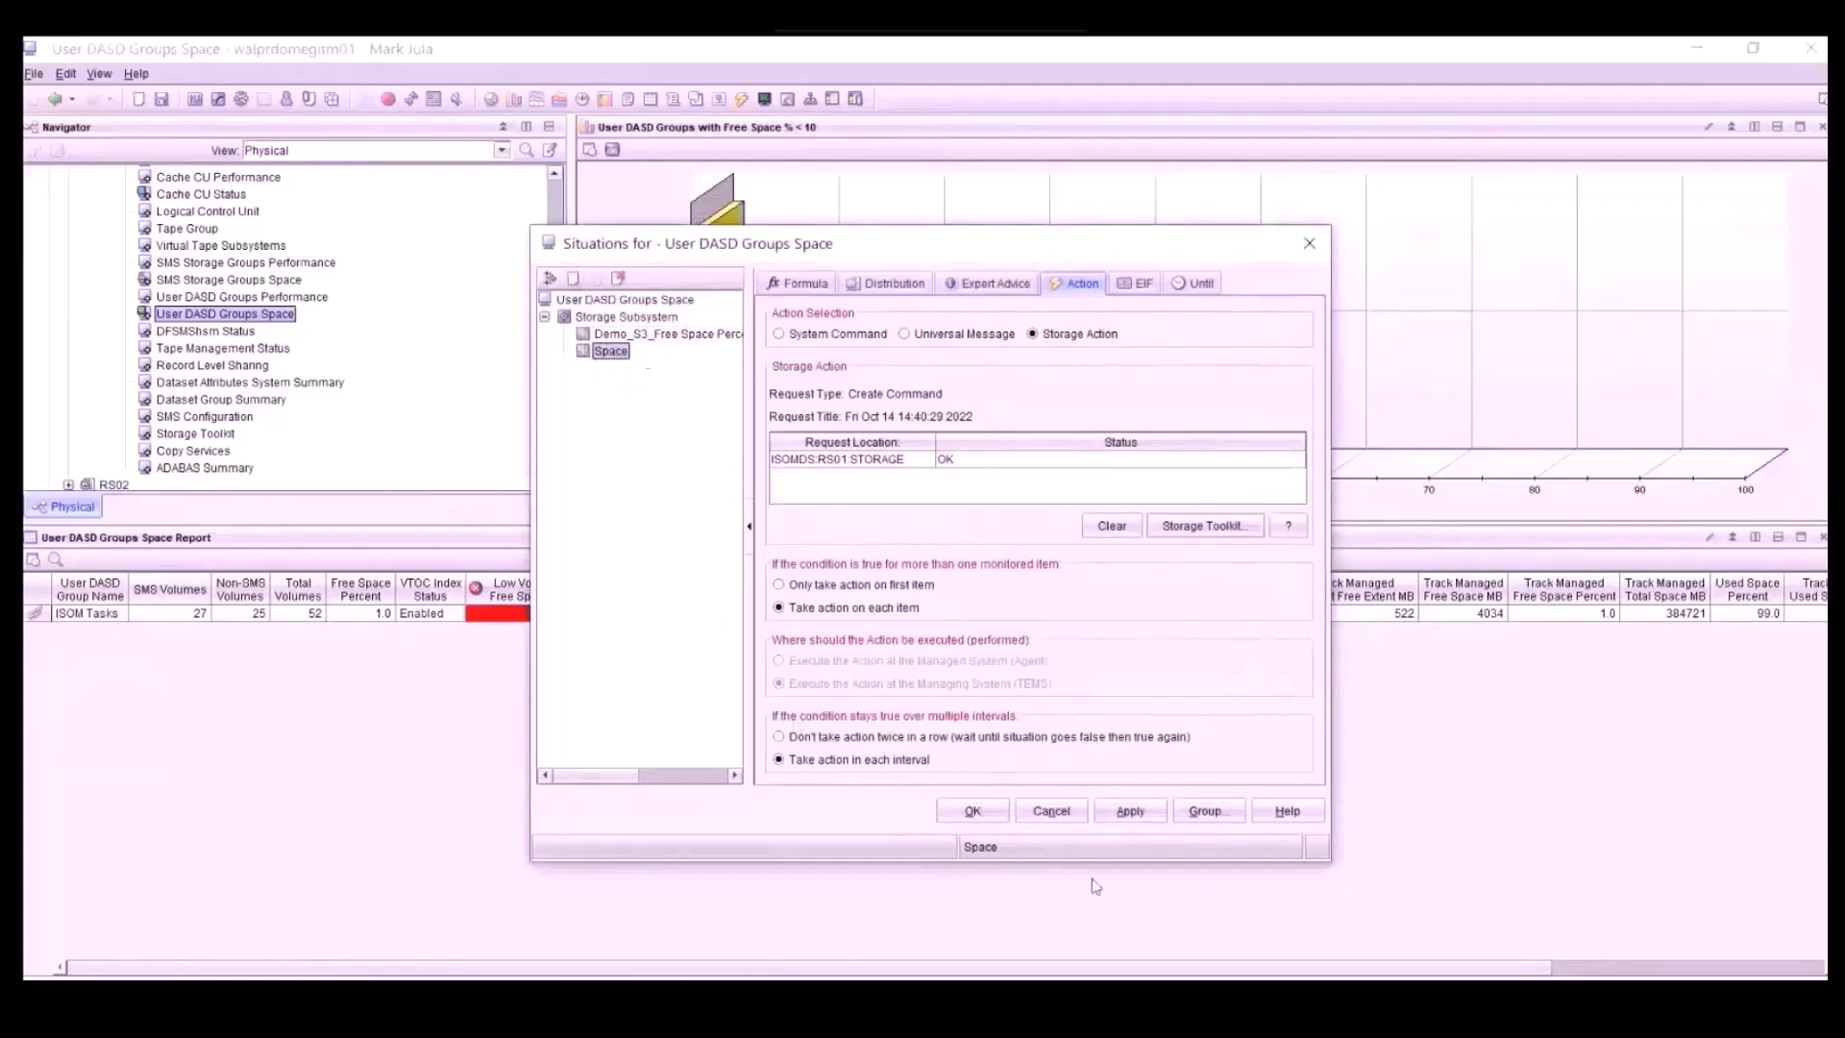
Apply the changes to the Space situation, start it, and close the situation editor
click(1131, 812)
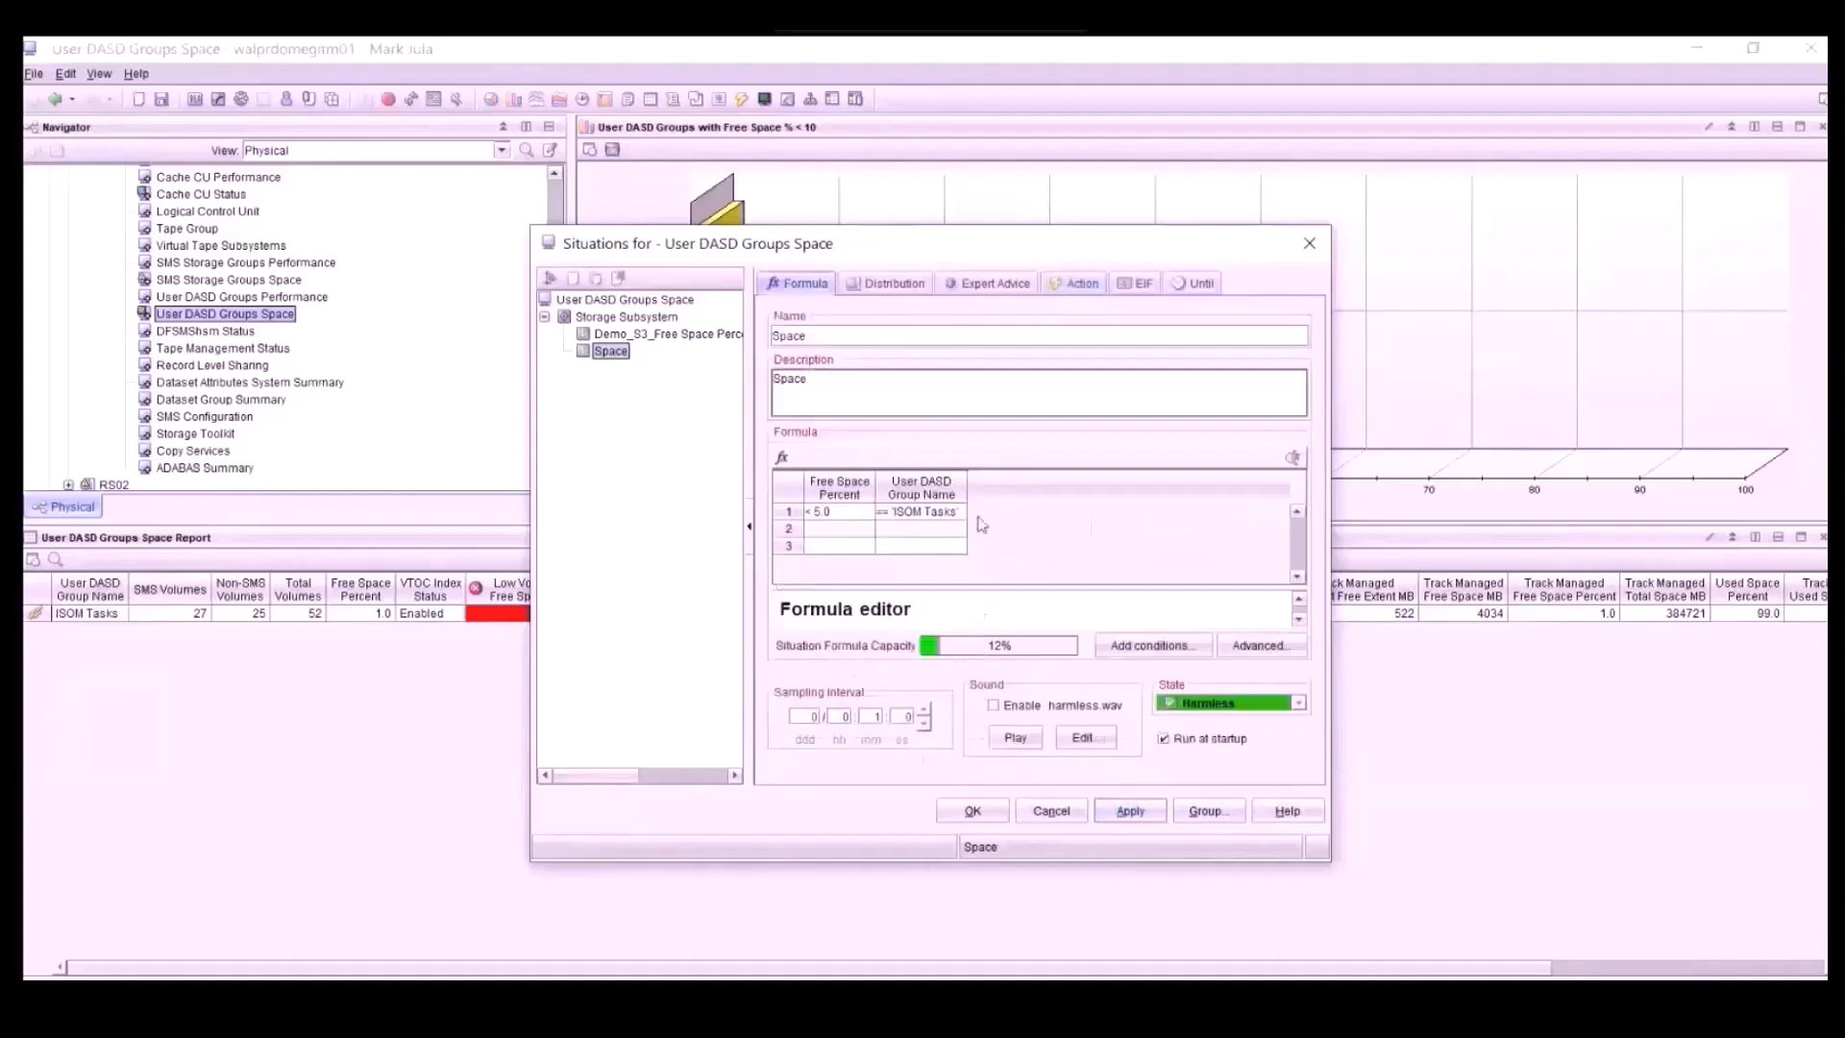
click(928, 518)
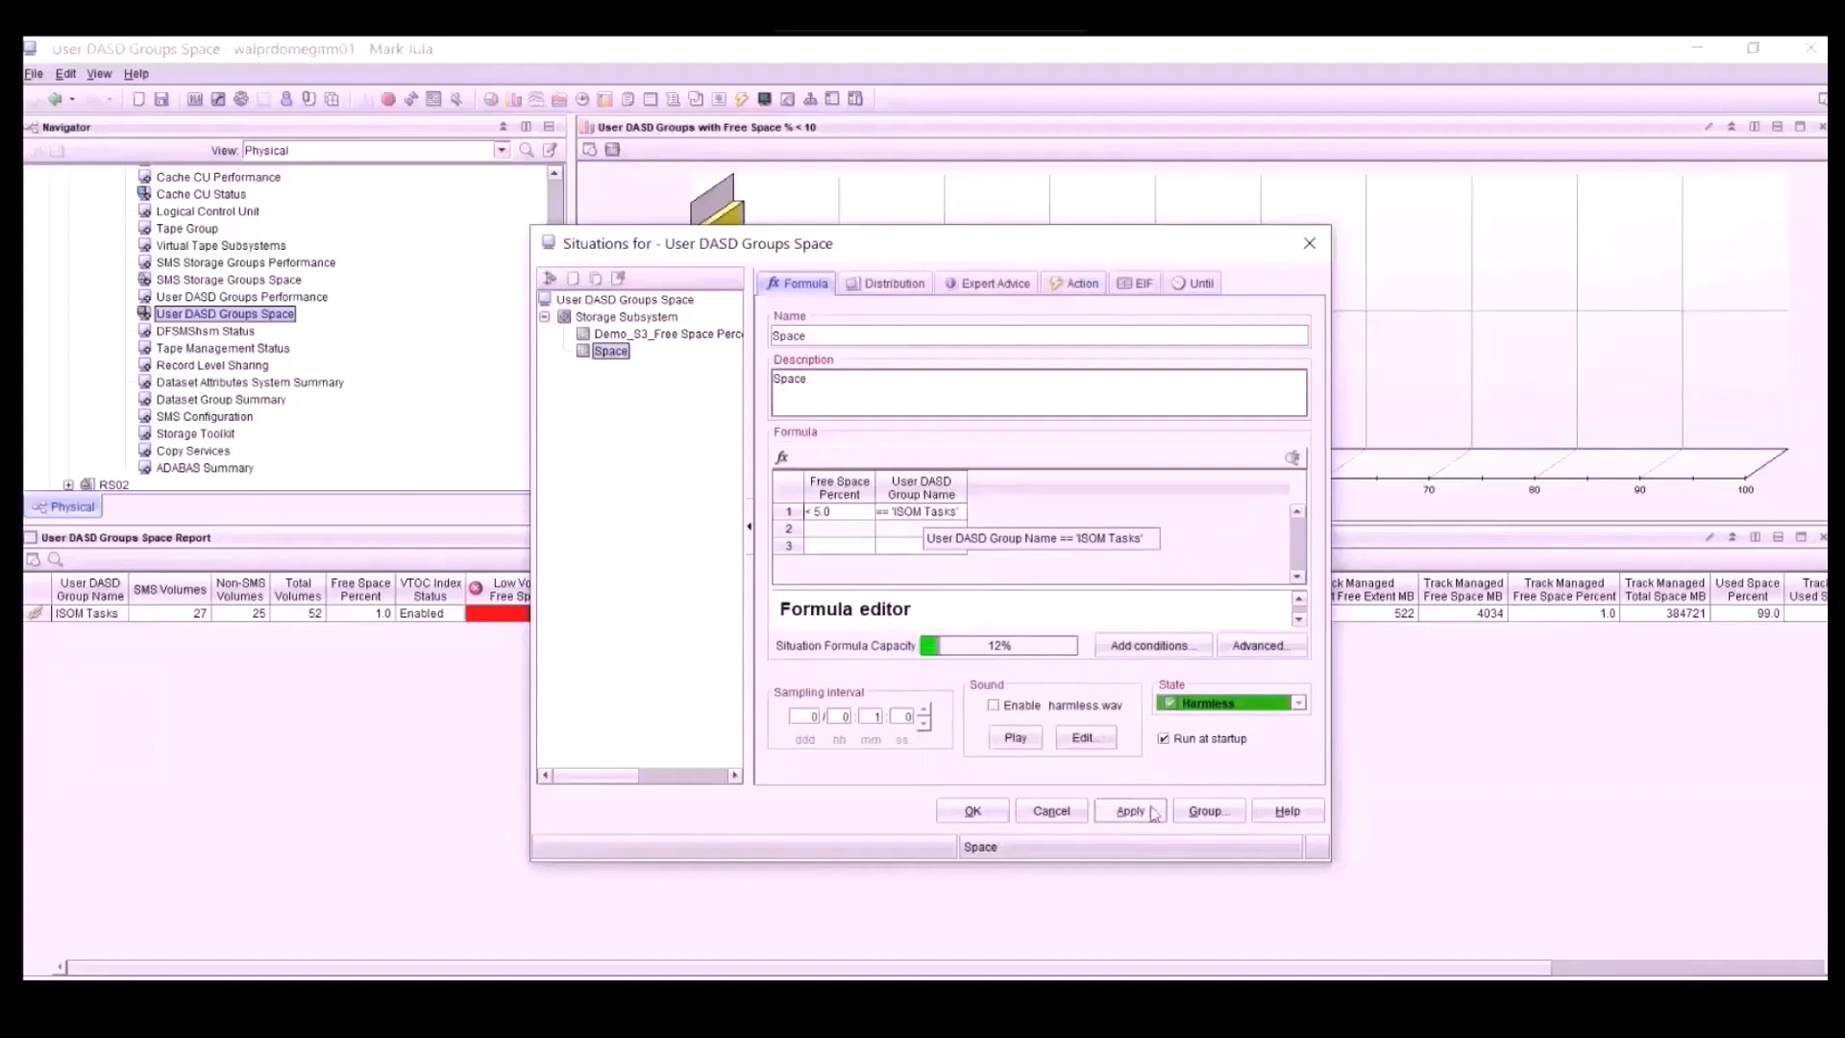
right_click(616, 355)
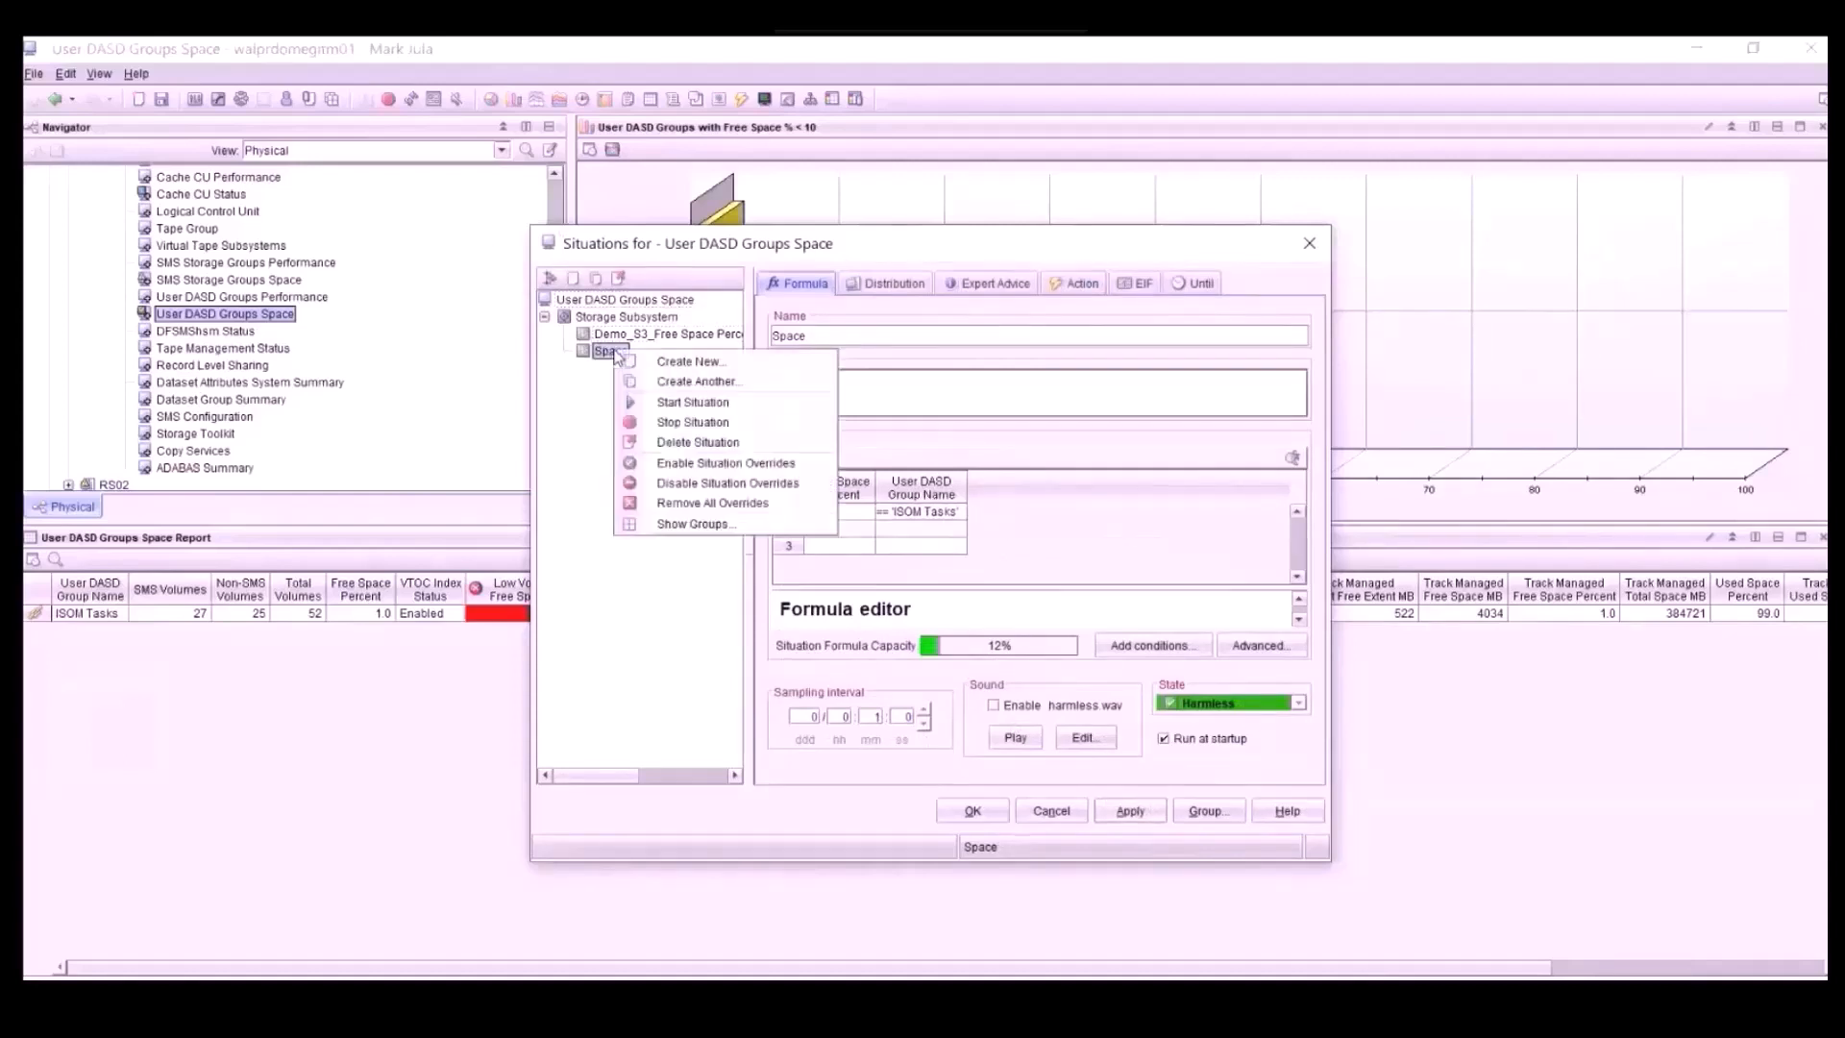
click(688, 404)
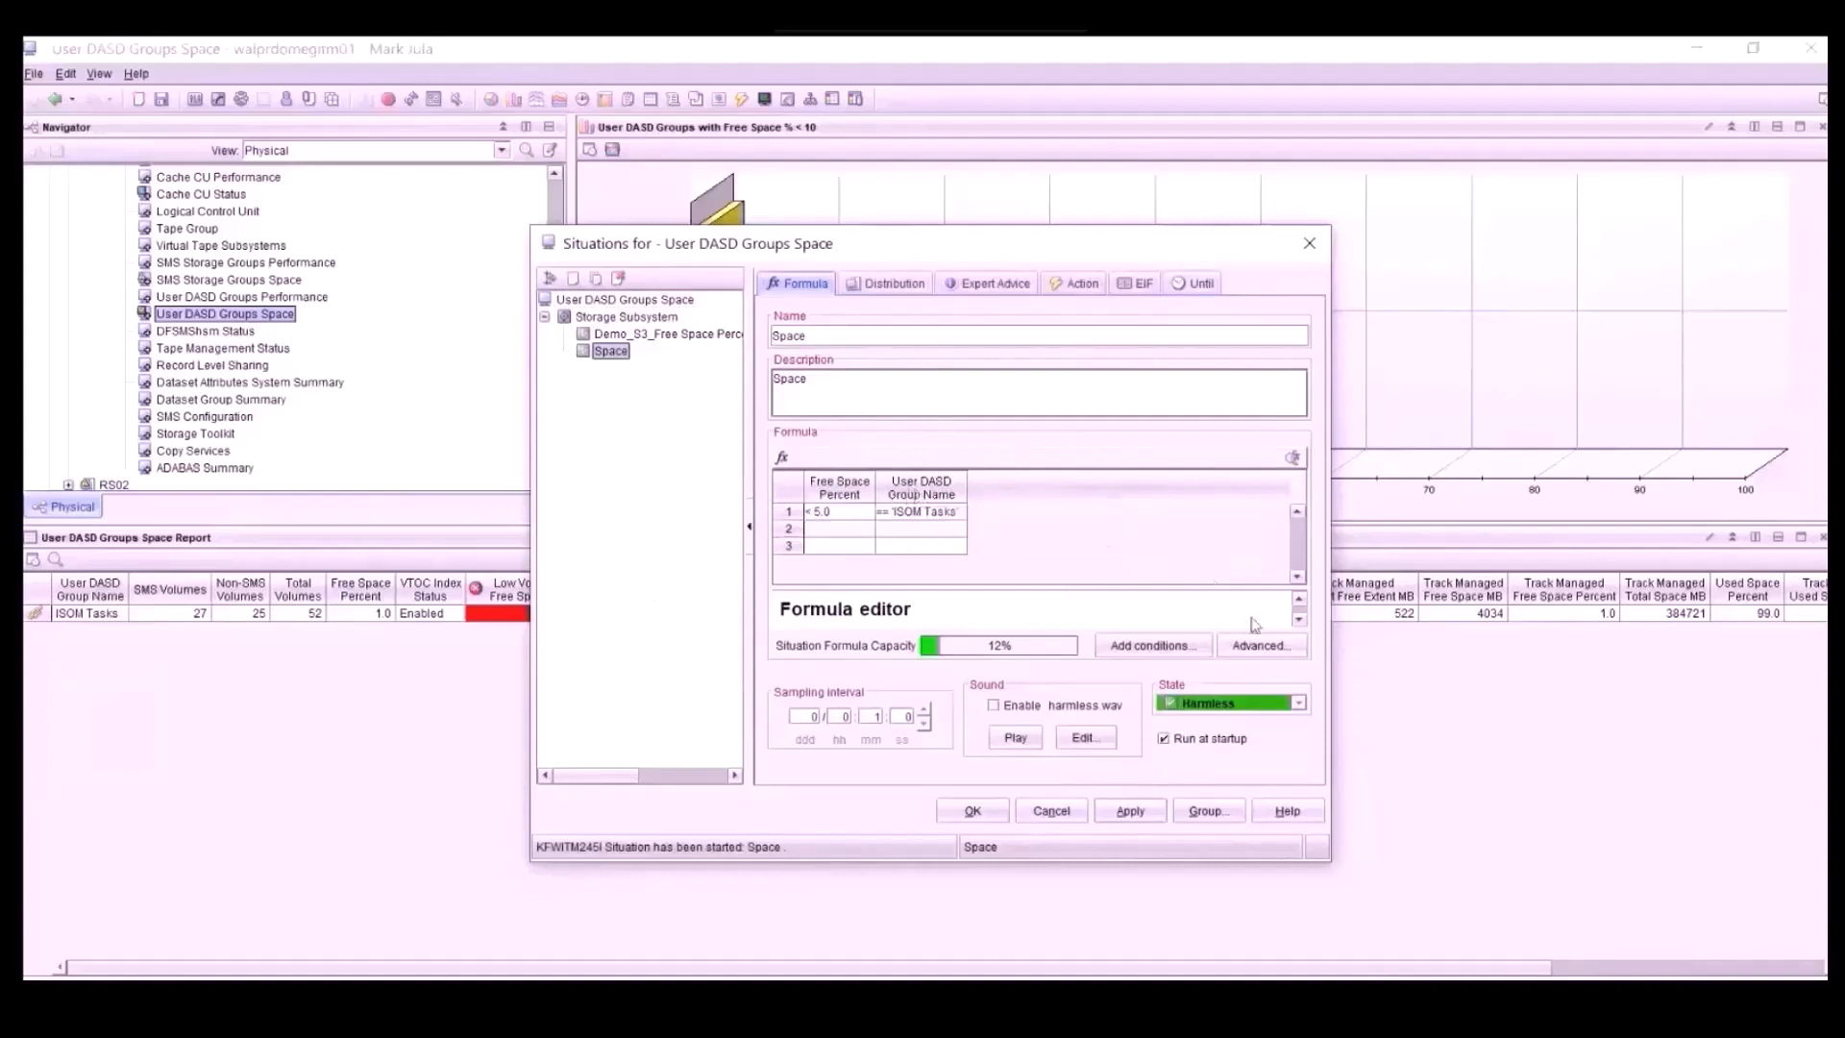
click(972, 811)
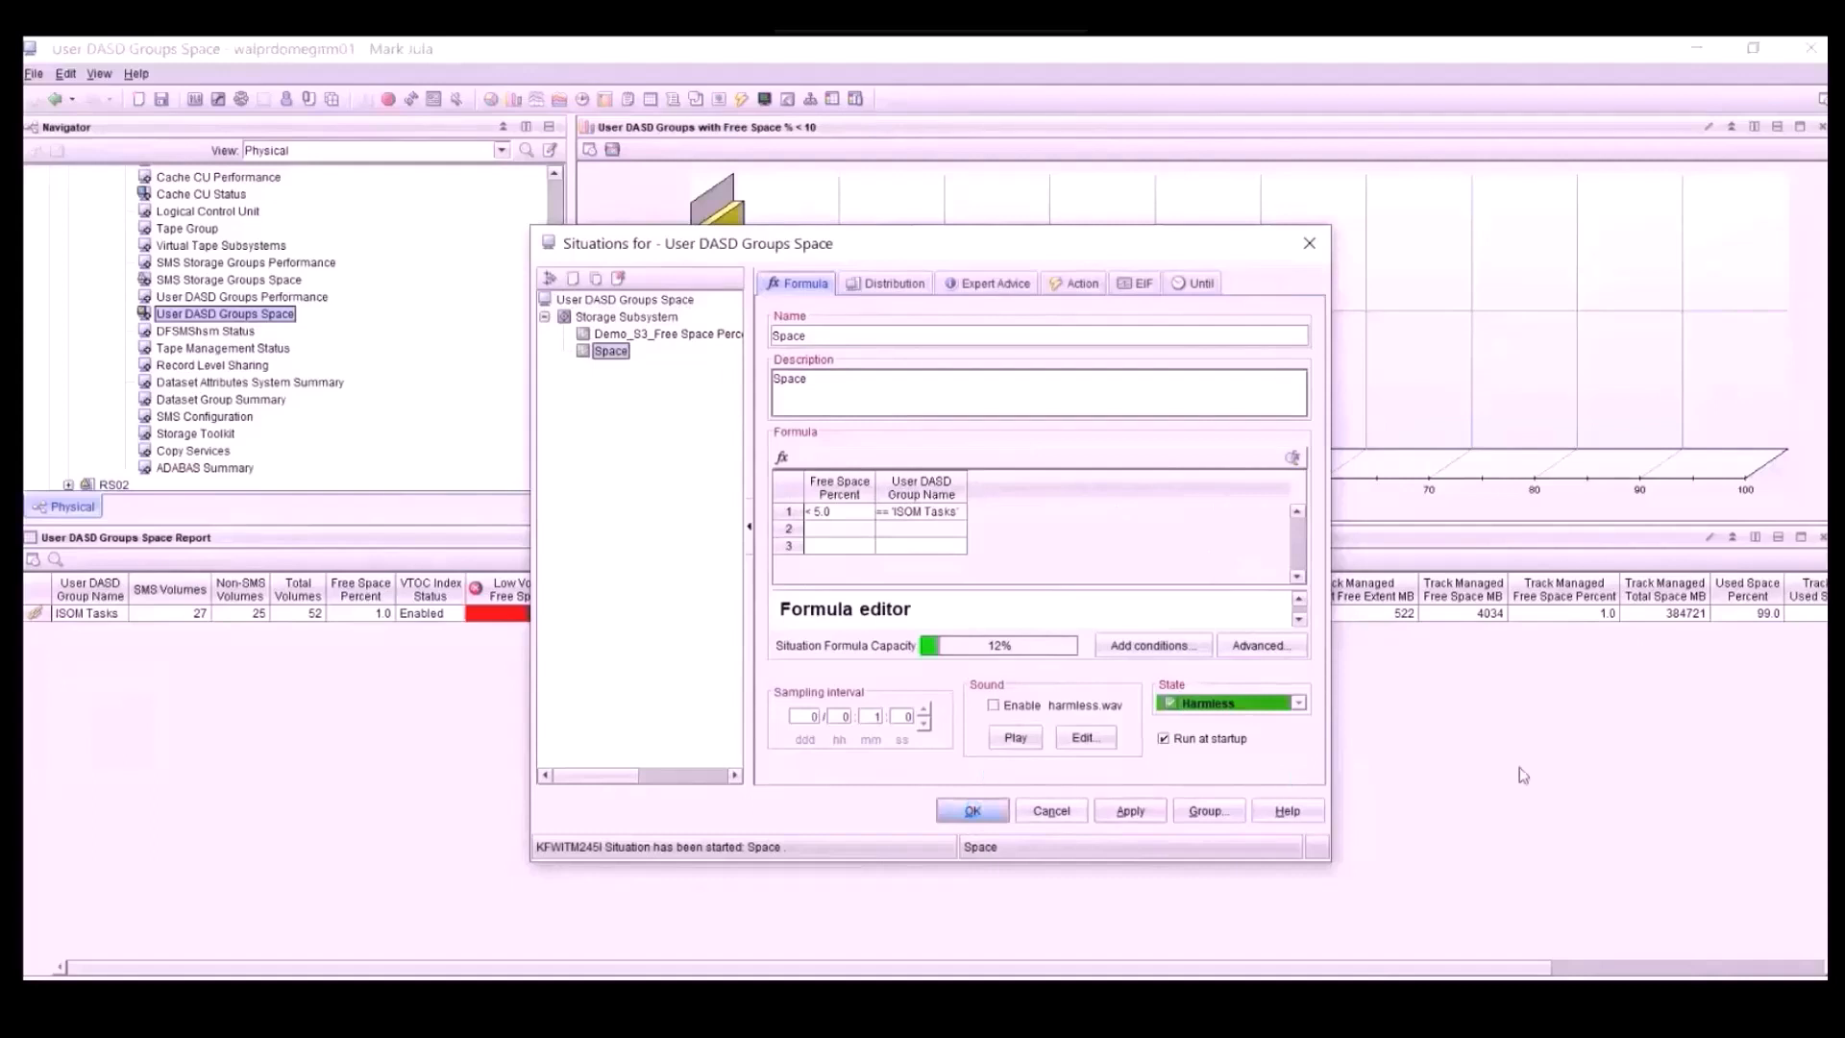
click(985, 815)
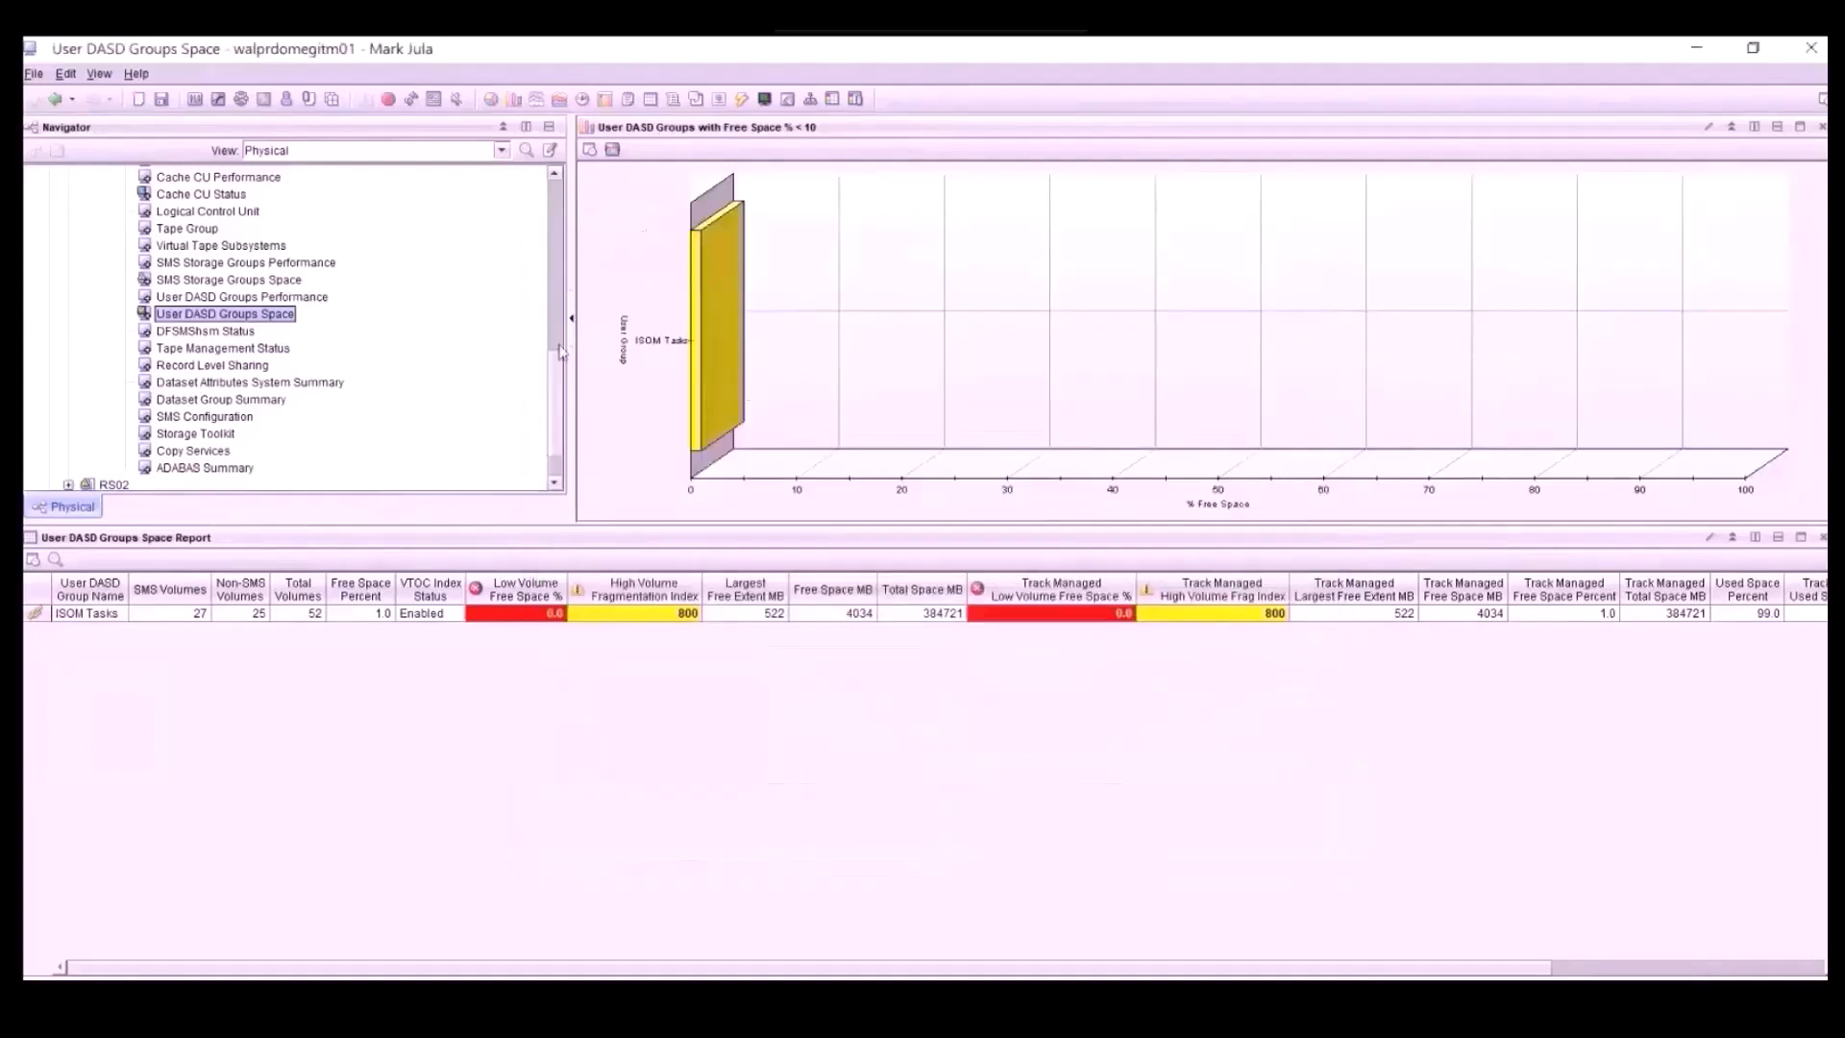
Open the Enterprise Status workspace to check the event console and message log for the Space situation
scroll(562, 415, up, 10)
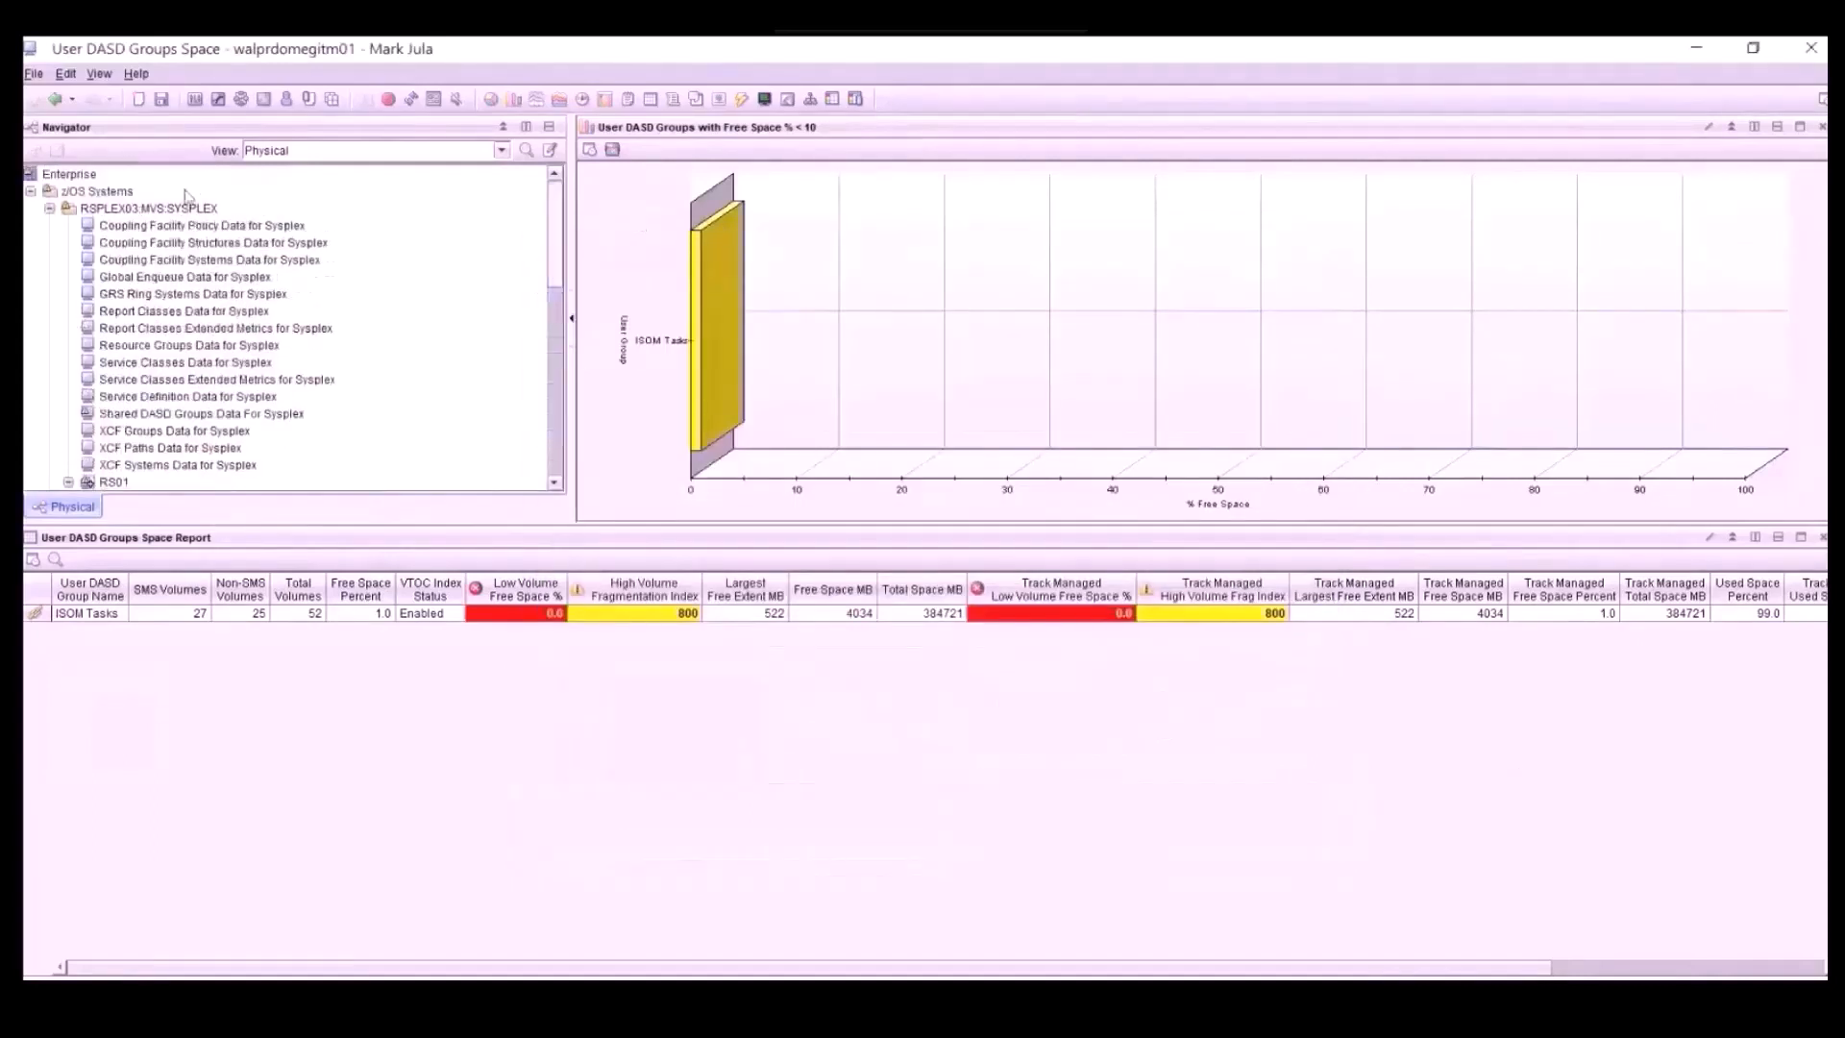
click(73, 176)
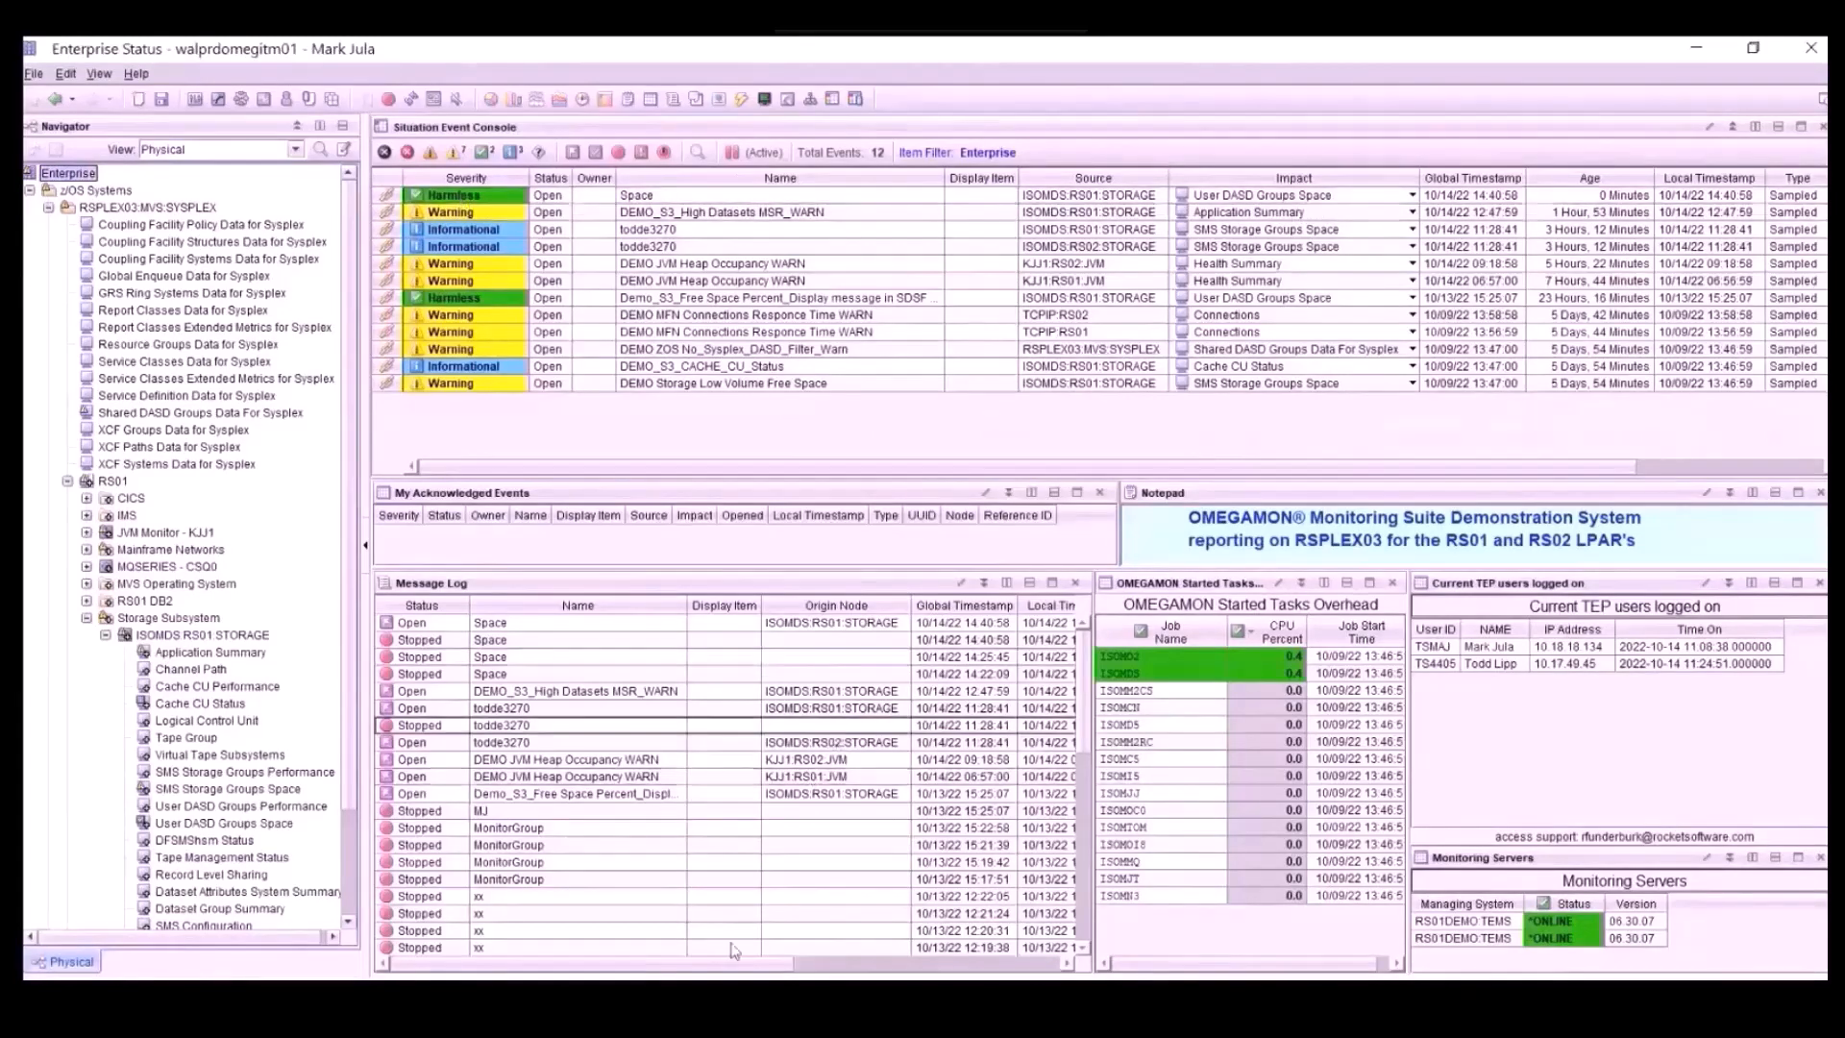
Switch to the S11 - RS01 mainframe session and display the SDSF job status list with the st command
mouse_move(471, 999)
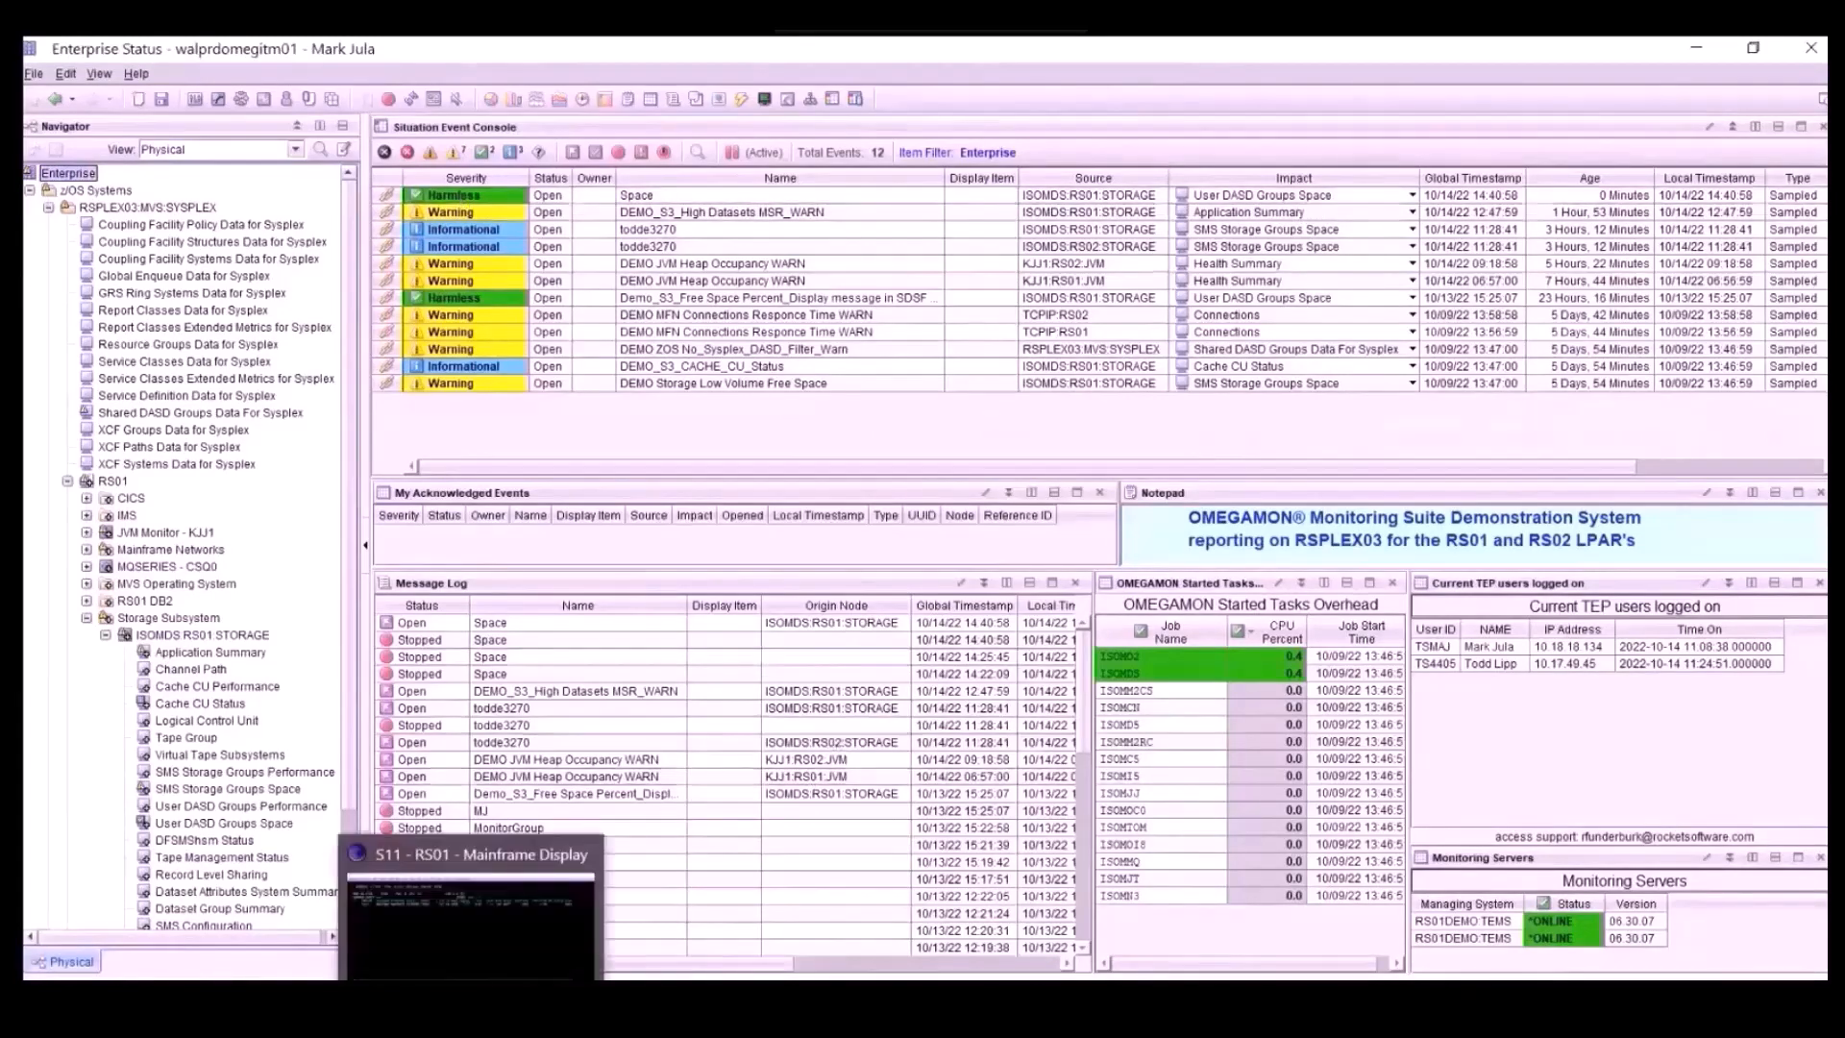
click(471, 999)
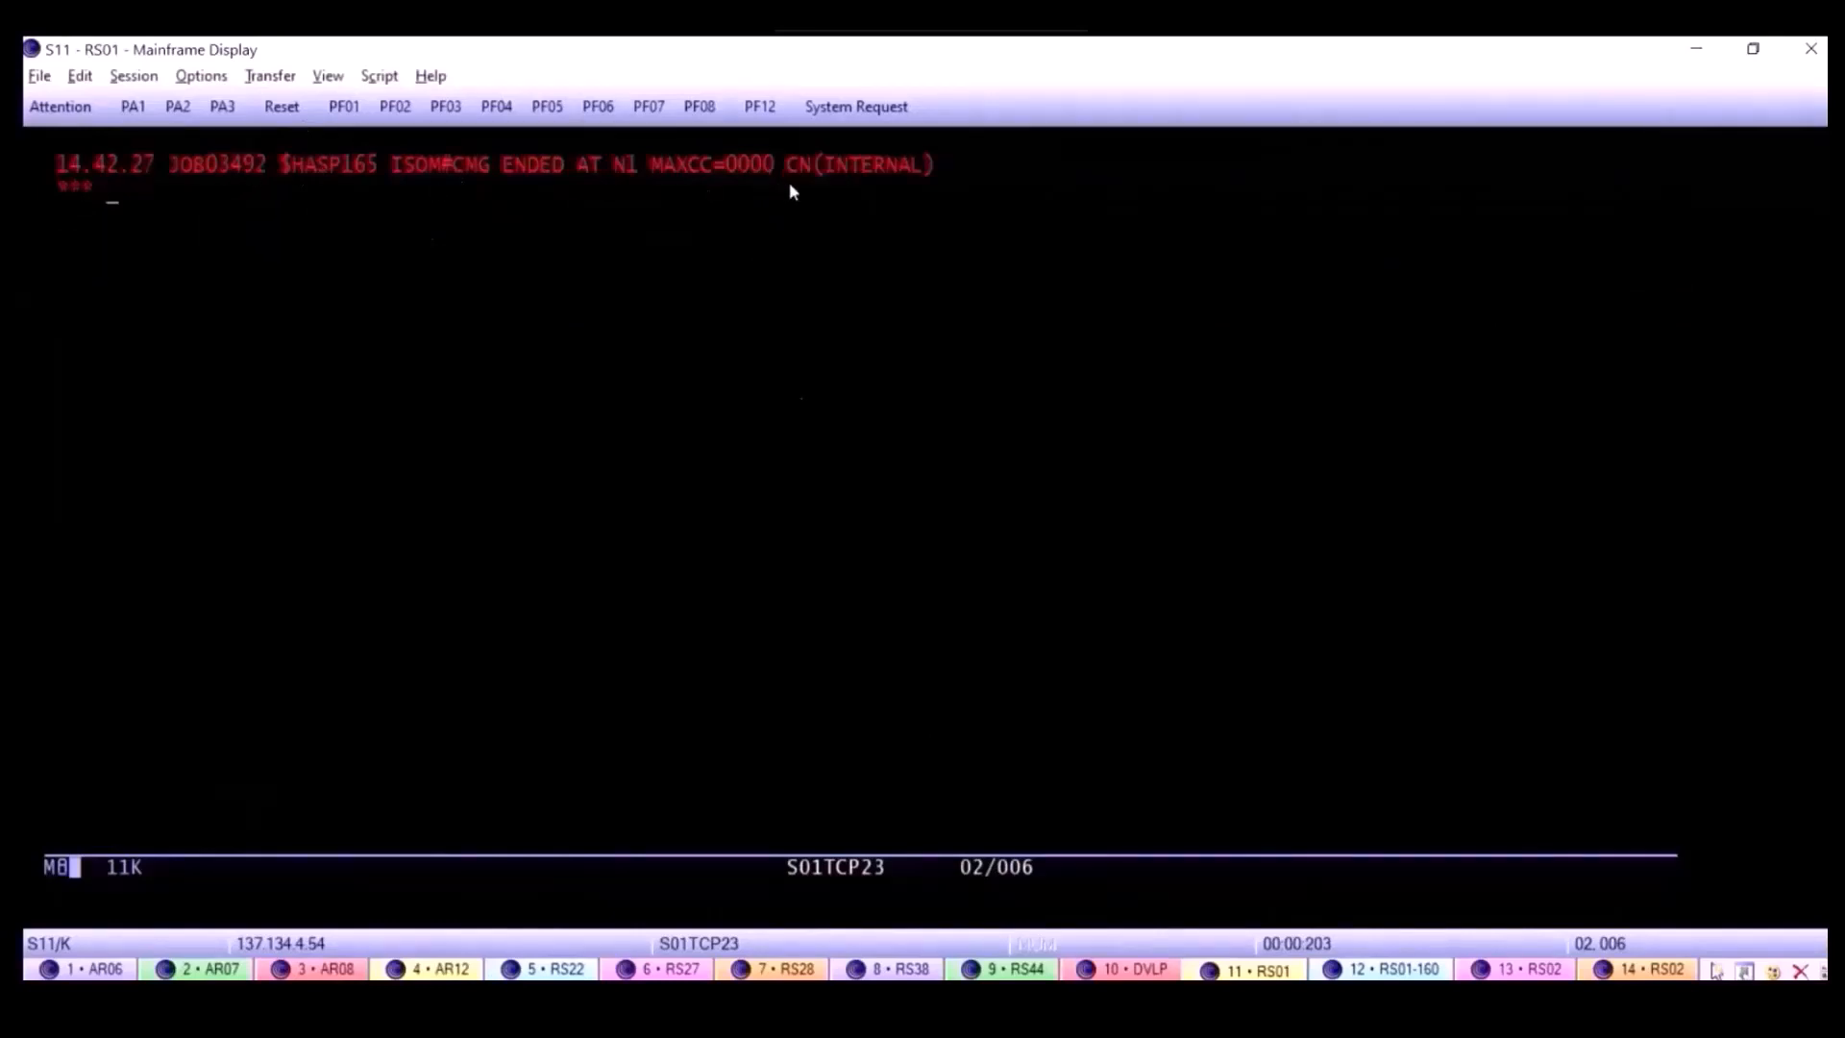
key(Return)
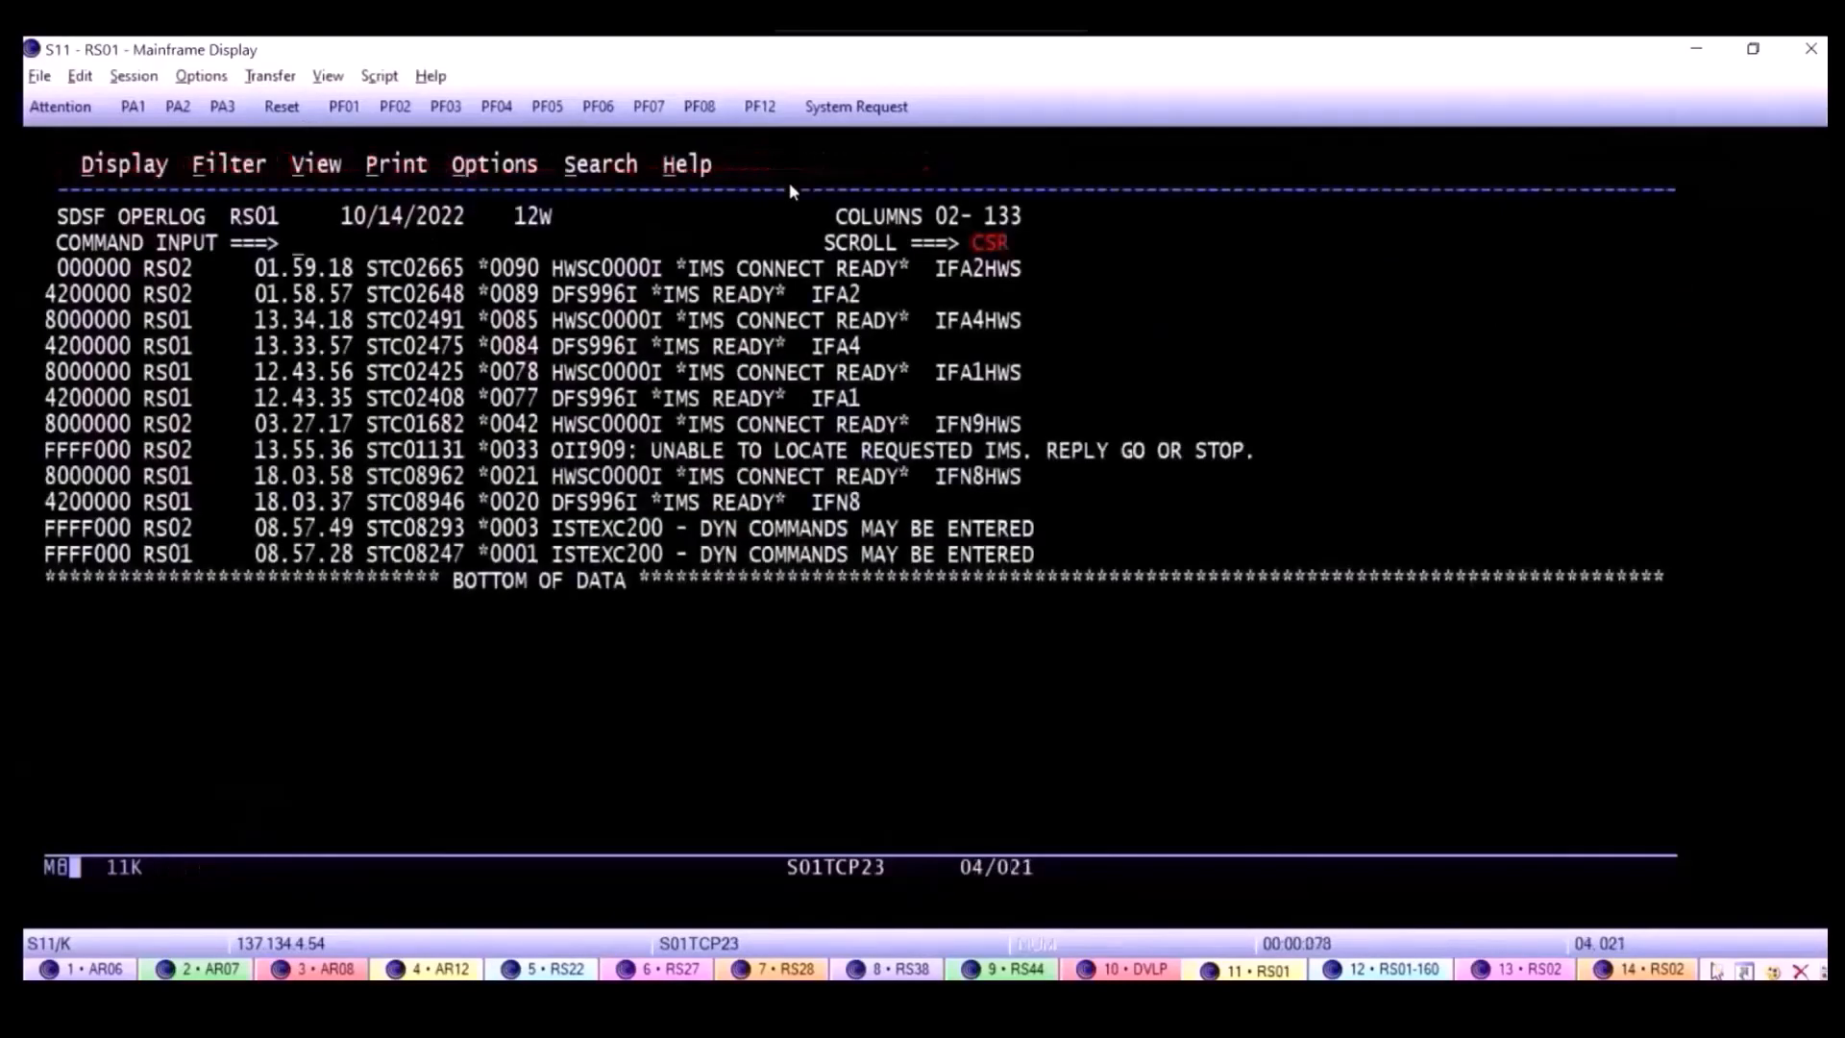
text(st)
key(Return)
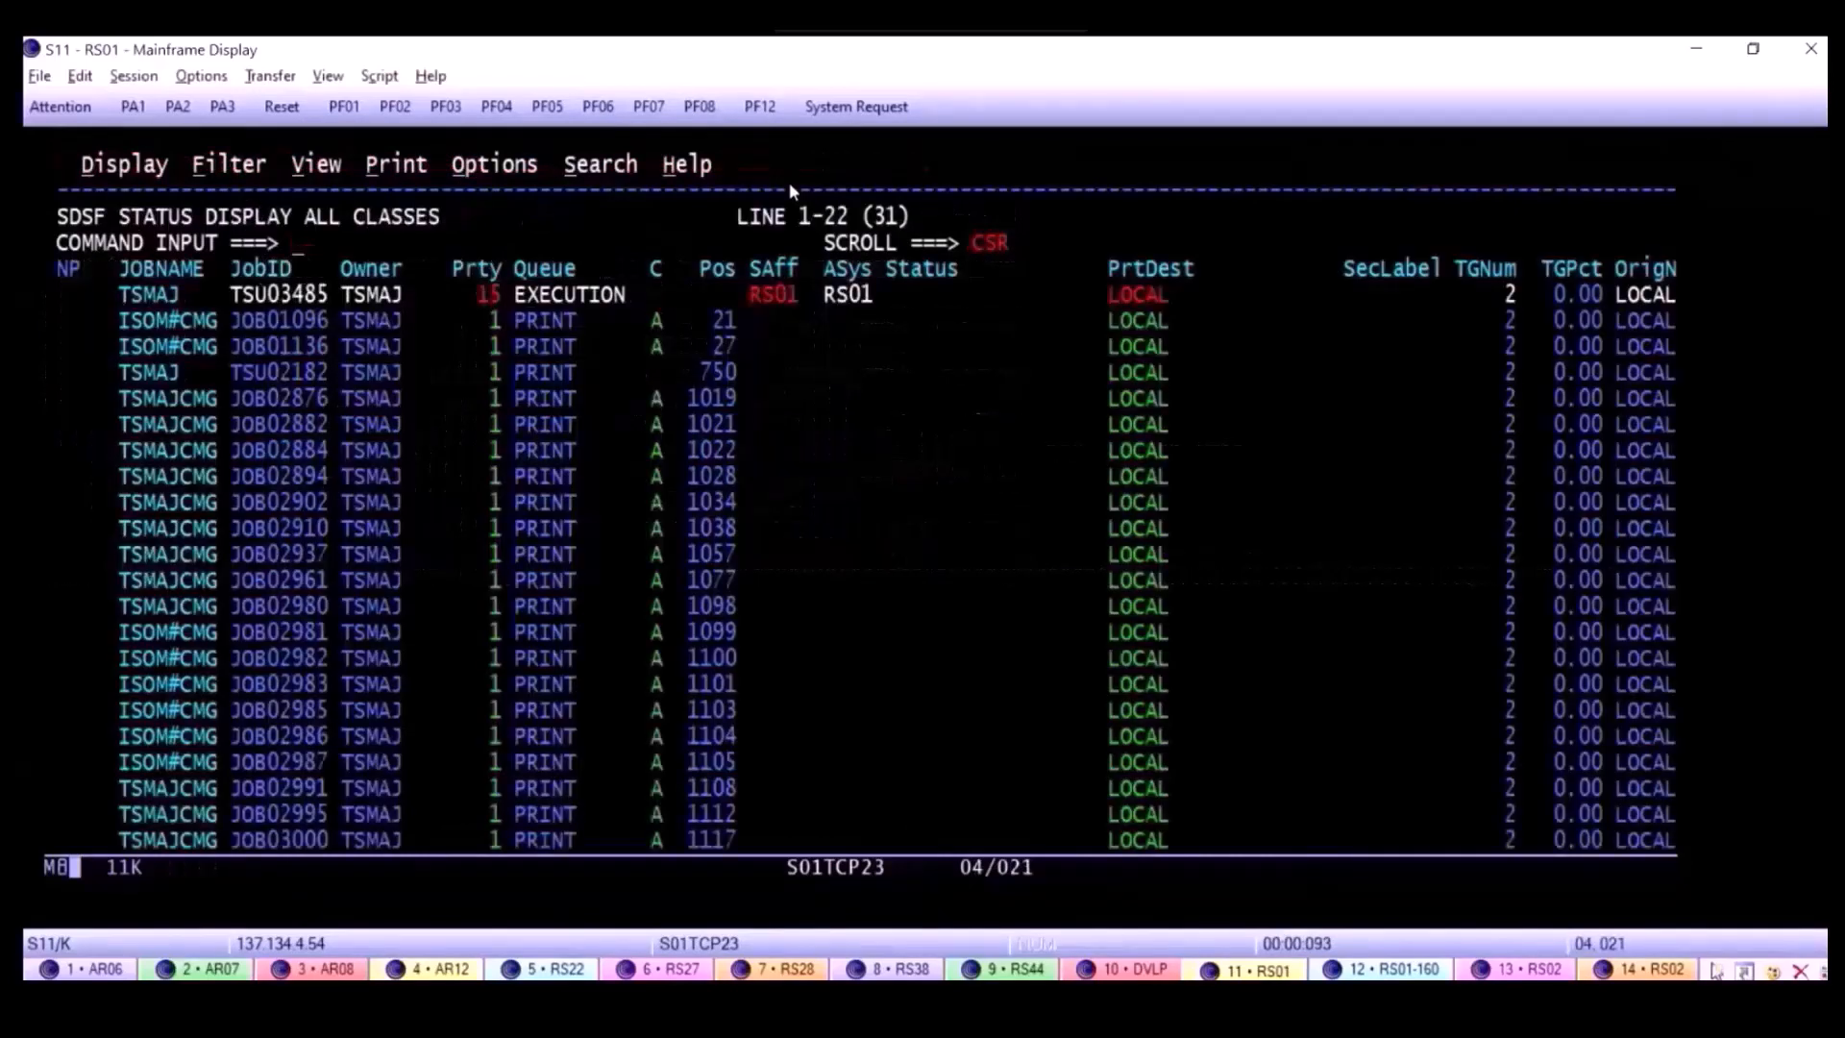
Open the output of the last ISOM#CMG job, JOB03492, to inspect its job log
key(F8)
key(Tab)
key(Tab)
key(Tab)
key(Tab)
key(Tab)
key(Tab)
key(Tab)
key(Tab)
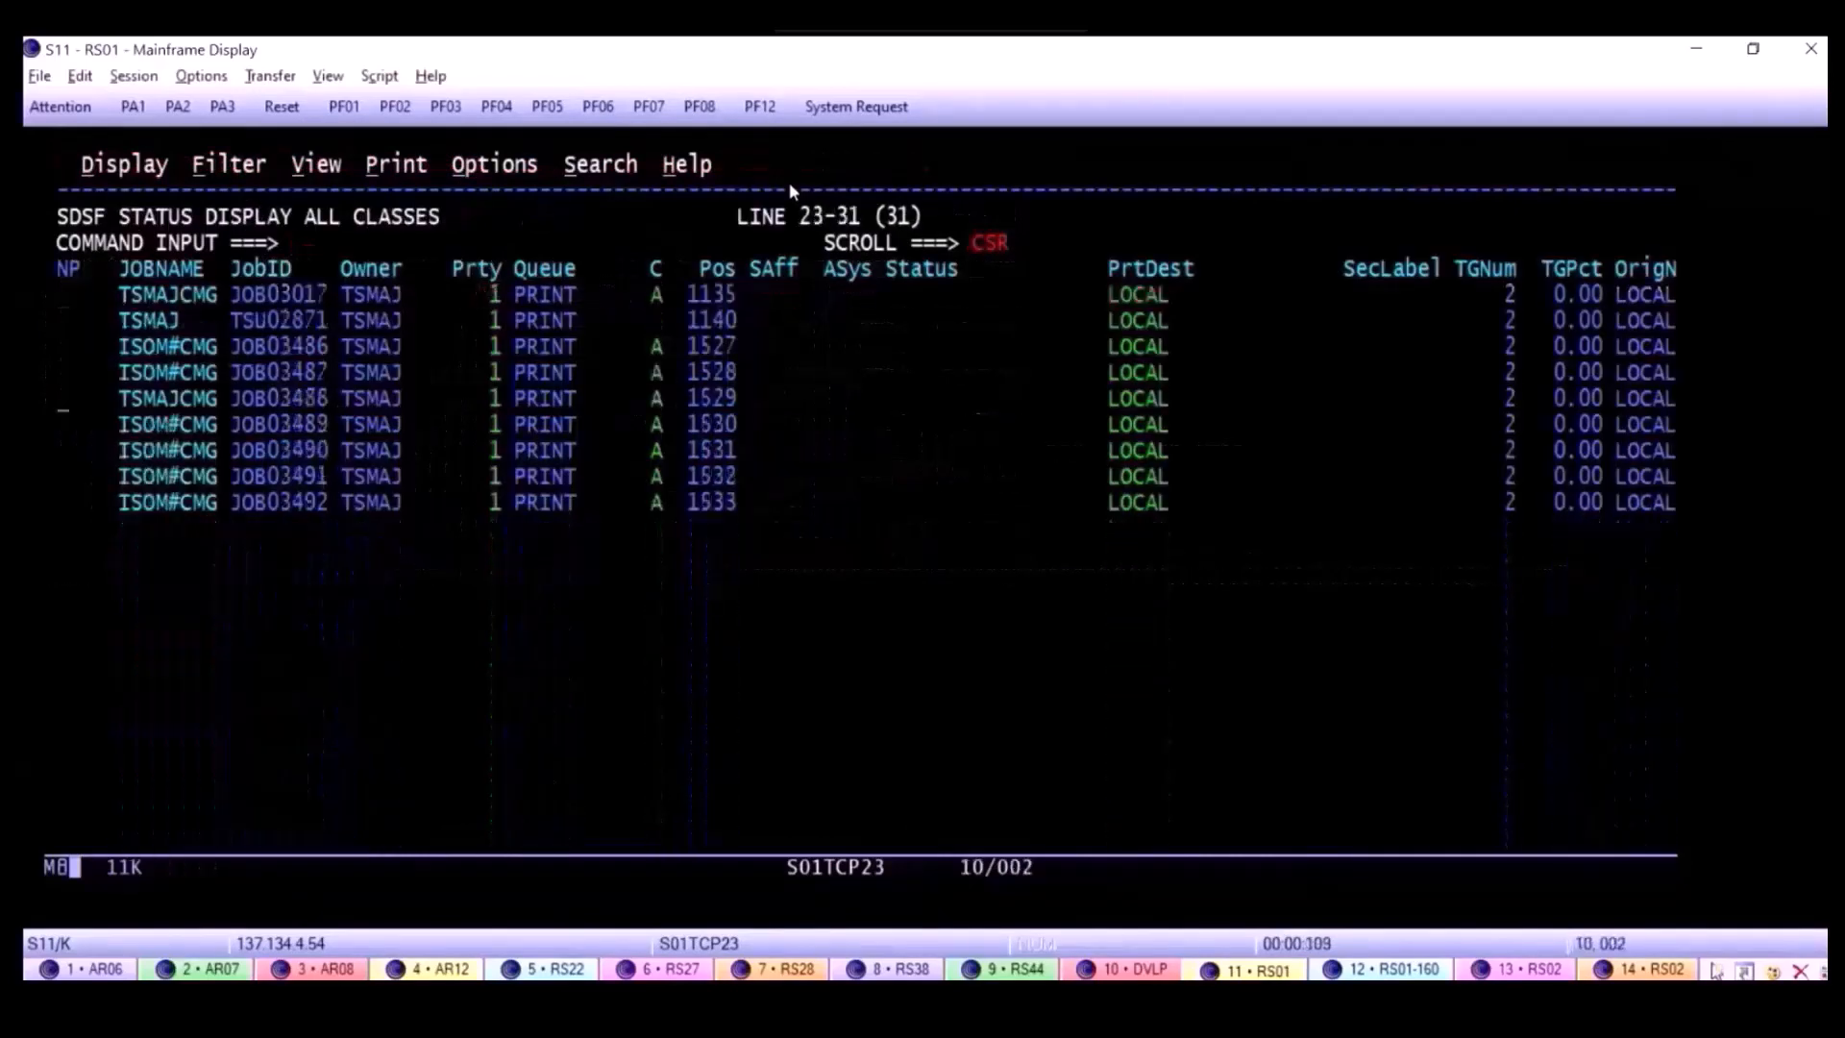
key(Tab)
key(Tab)
text(s)
key(Return)
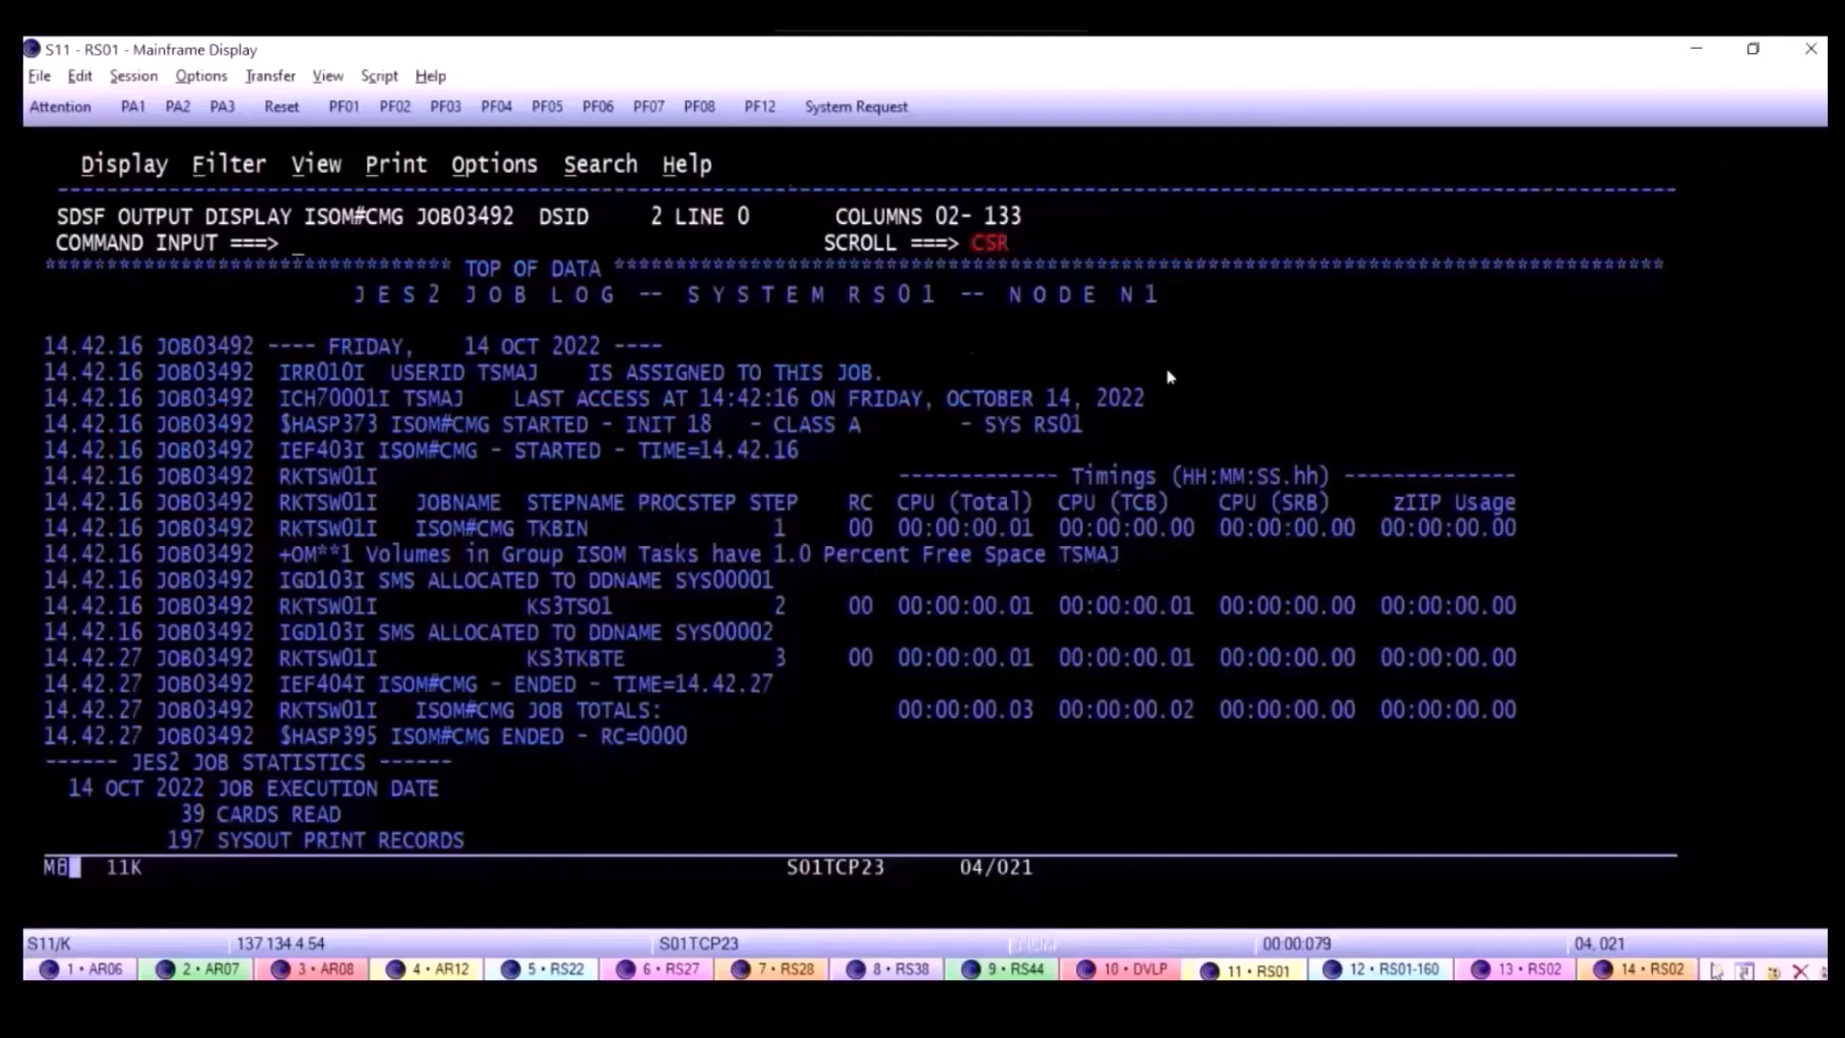
Search the SDSF operations log backward for 'om**1', review the surrounding entries, and switch back to the Enterprise Status workspace
text(log)
key(Return)
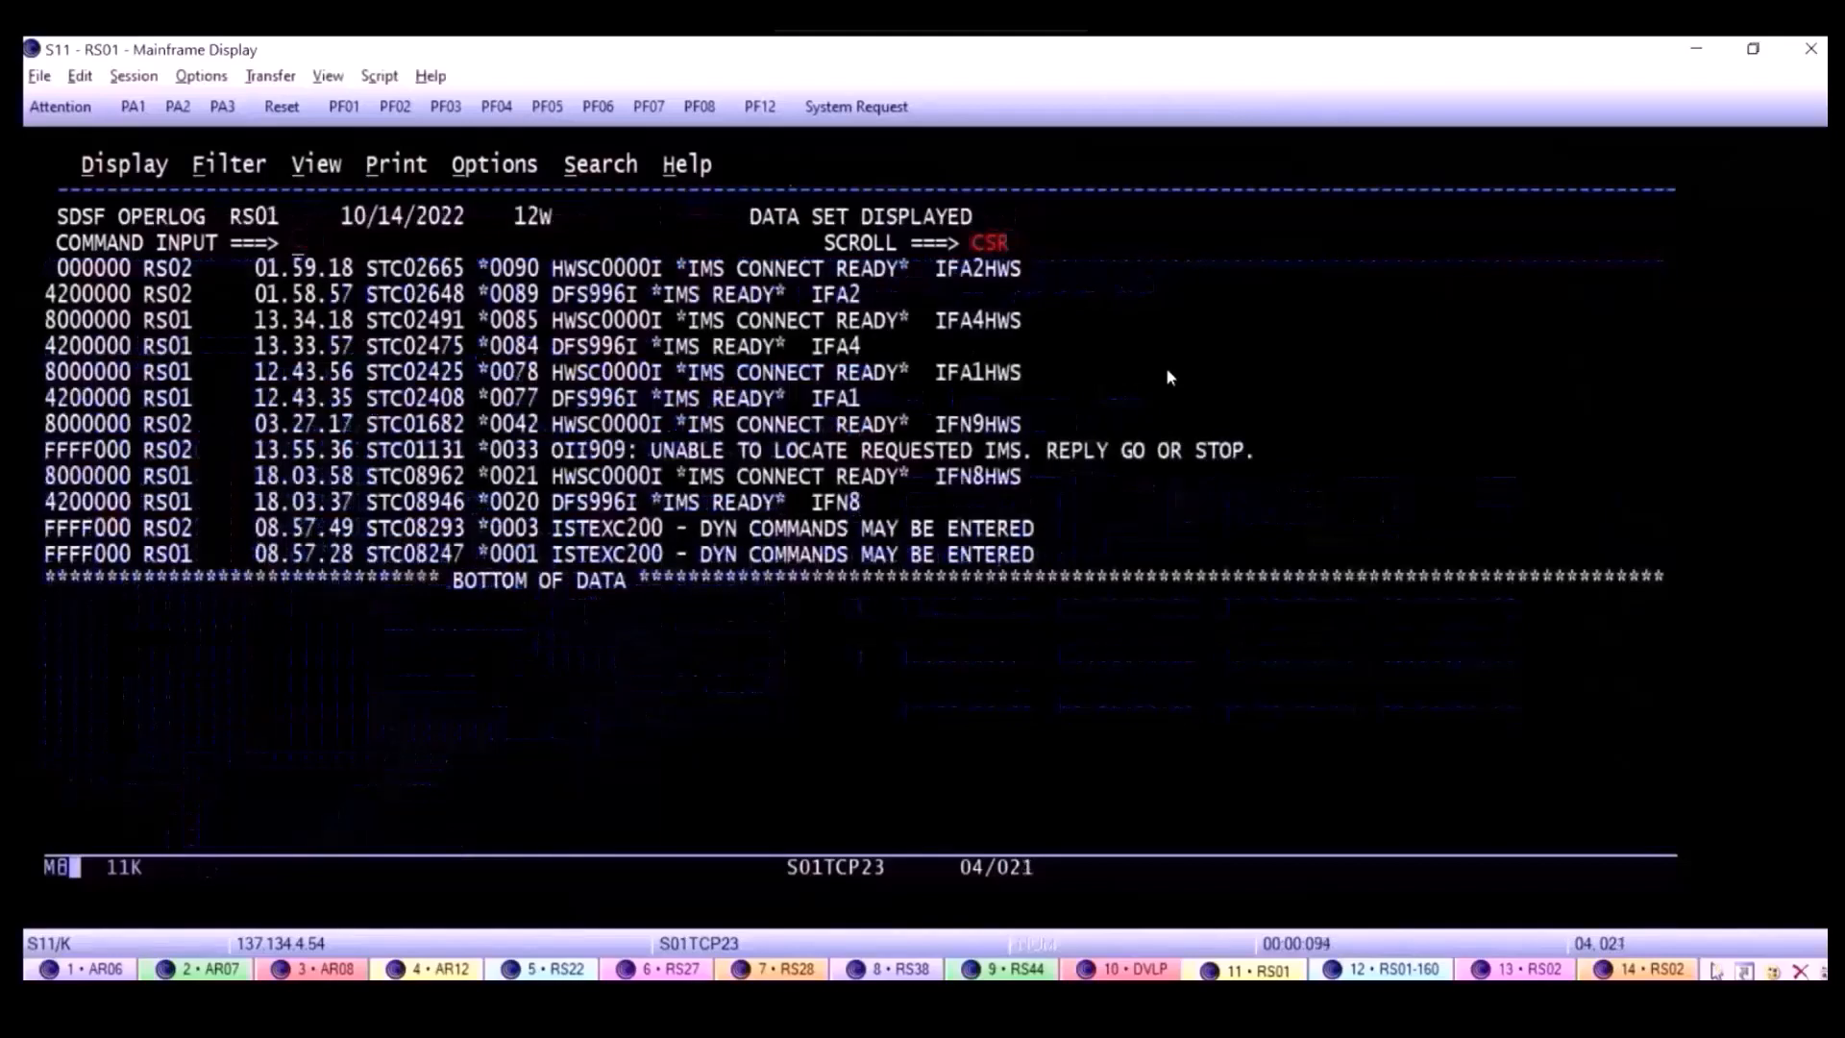
text(f 'om)
text(*')
text(l' prev)
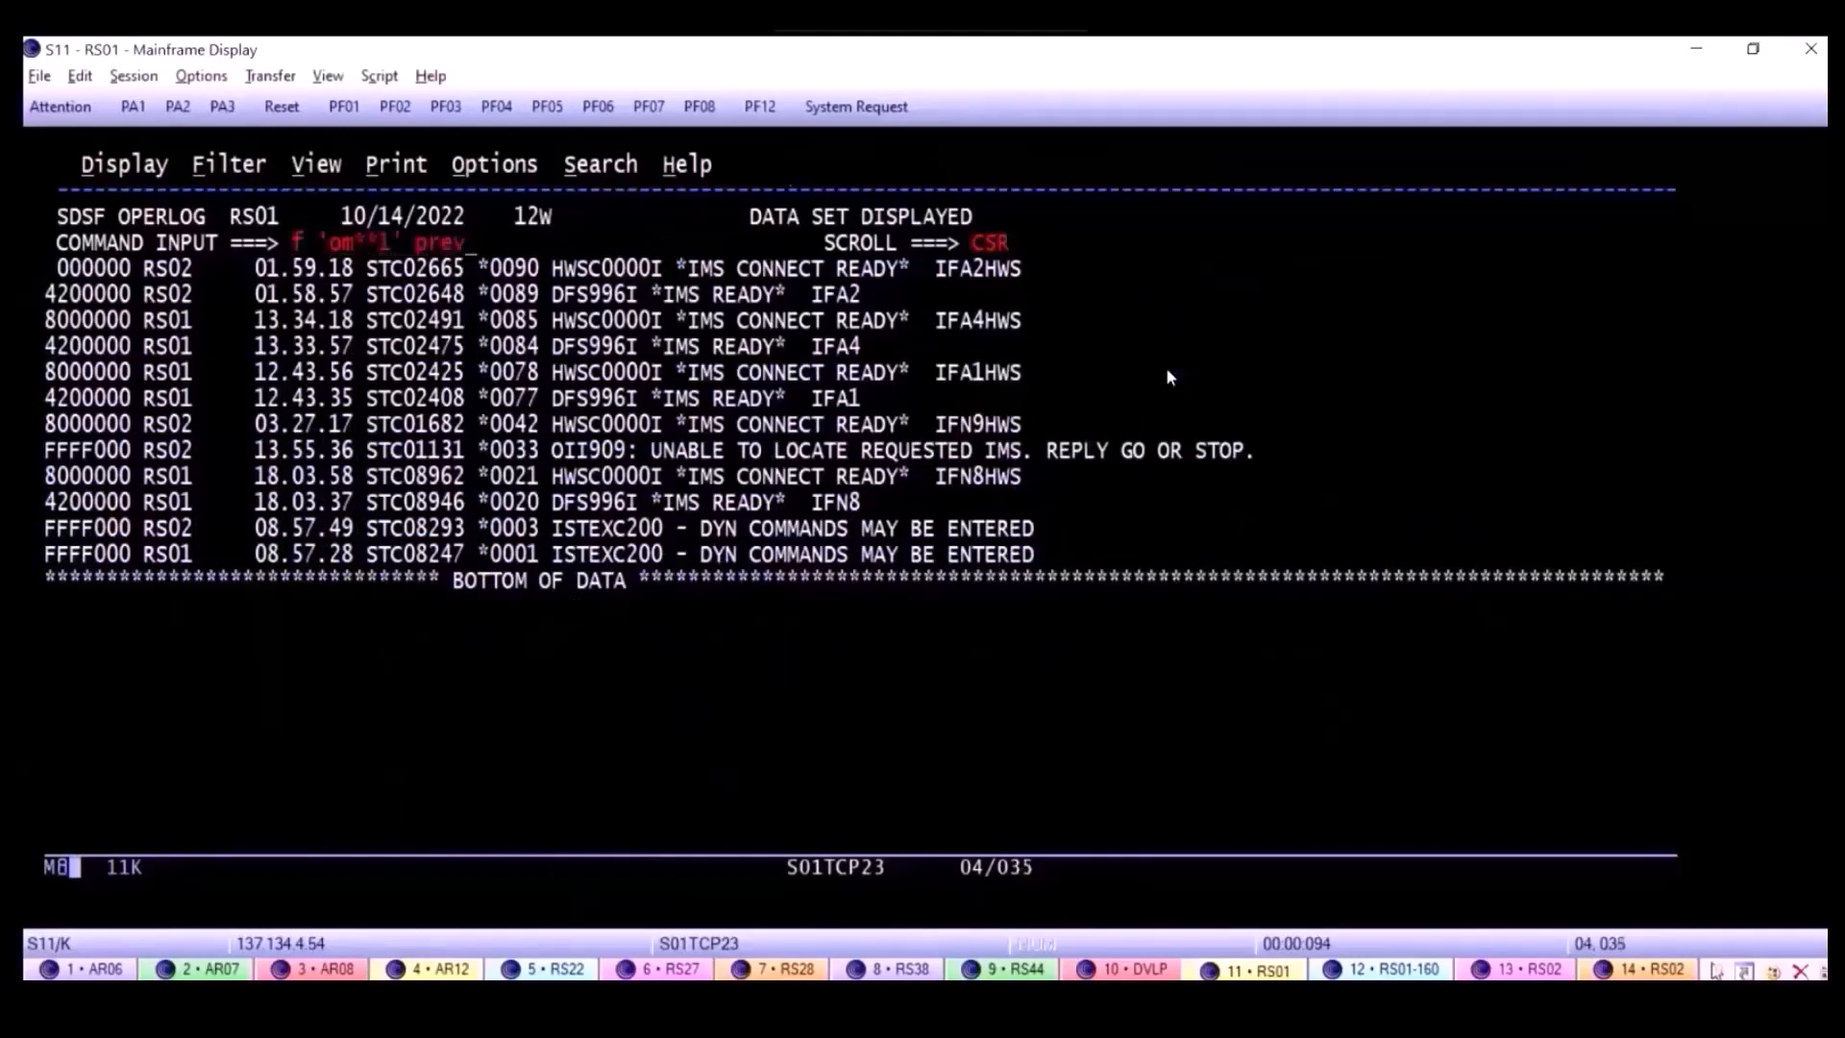
key(Return)
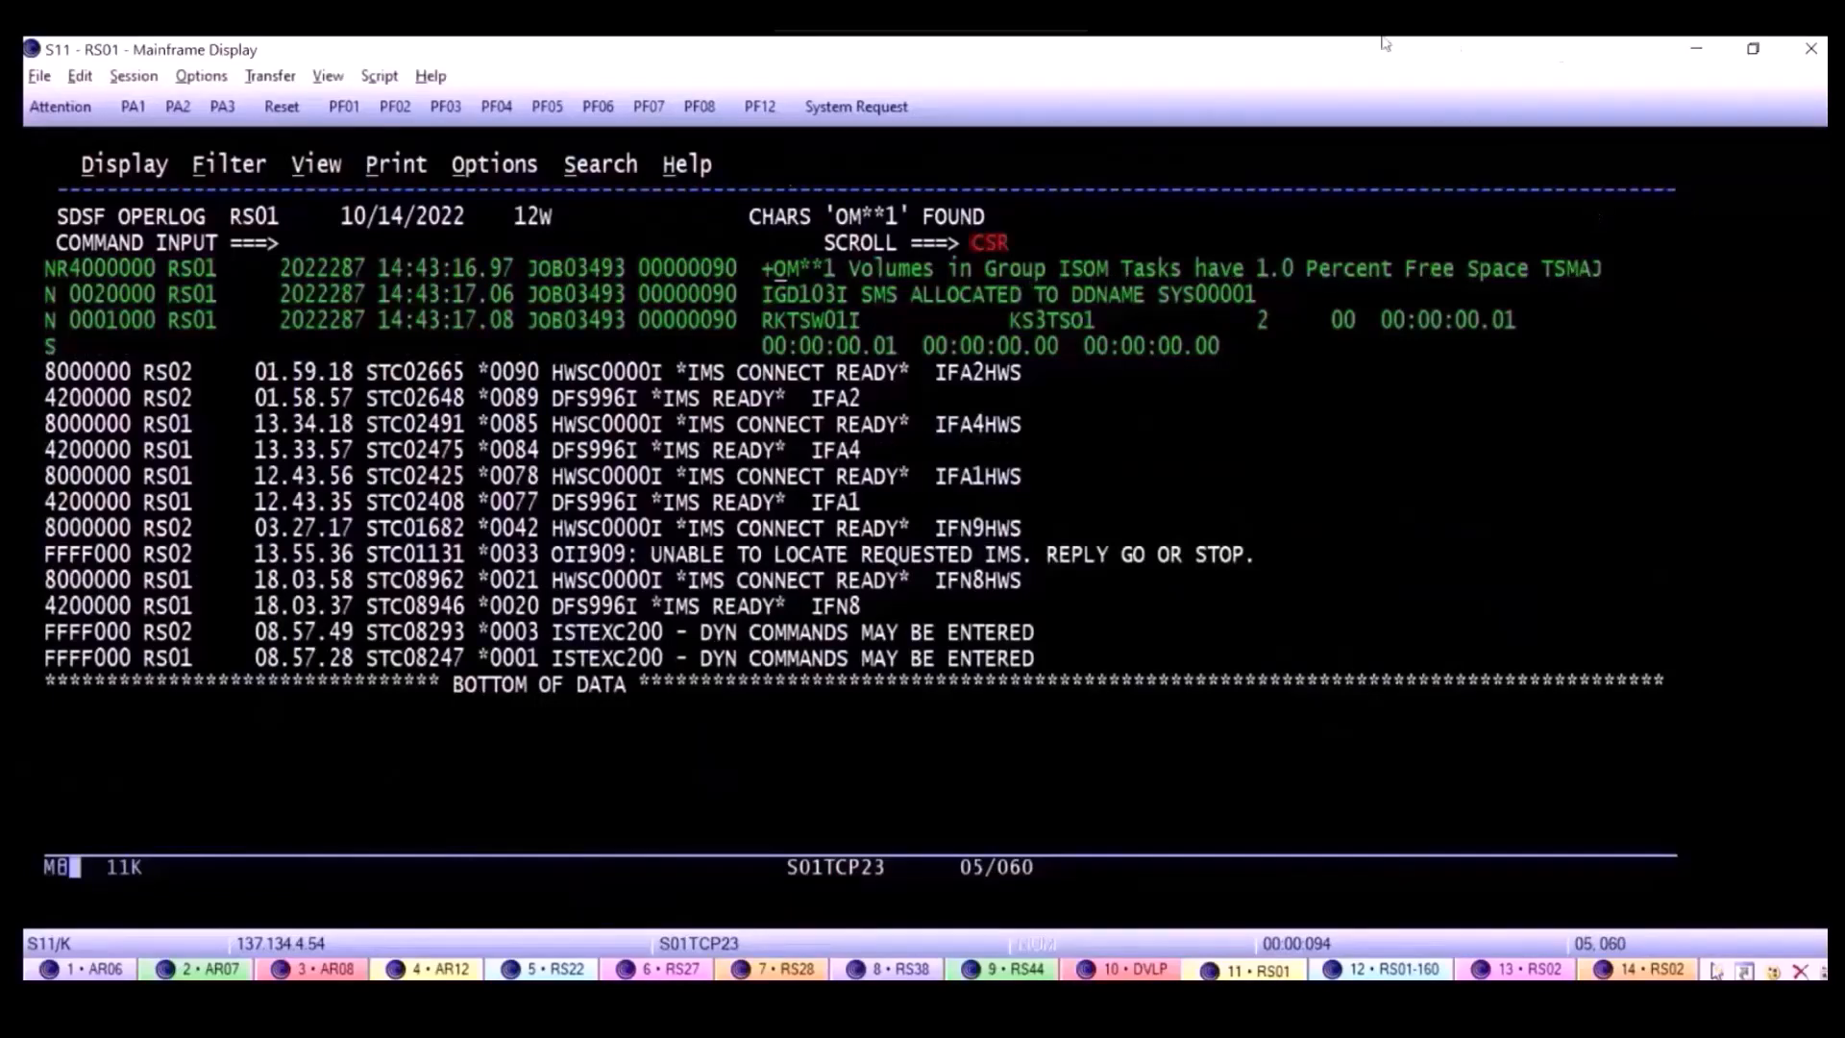
key(Return)
key(Return)
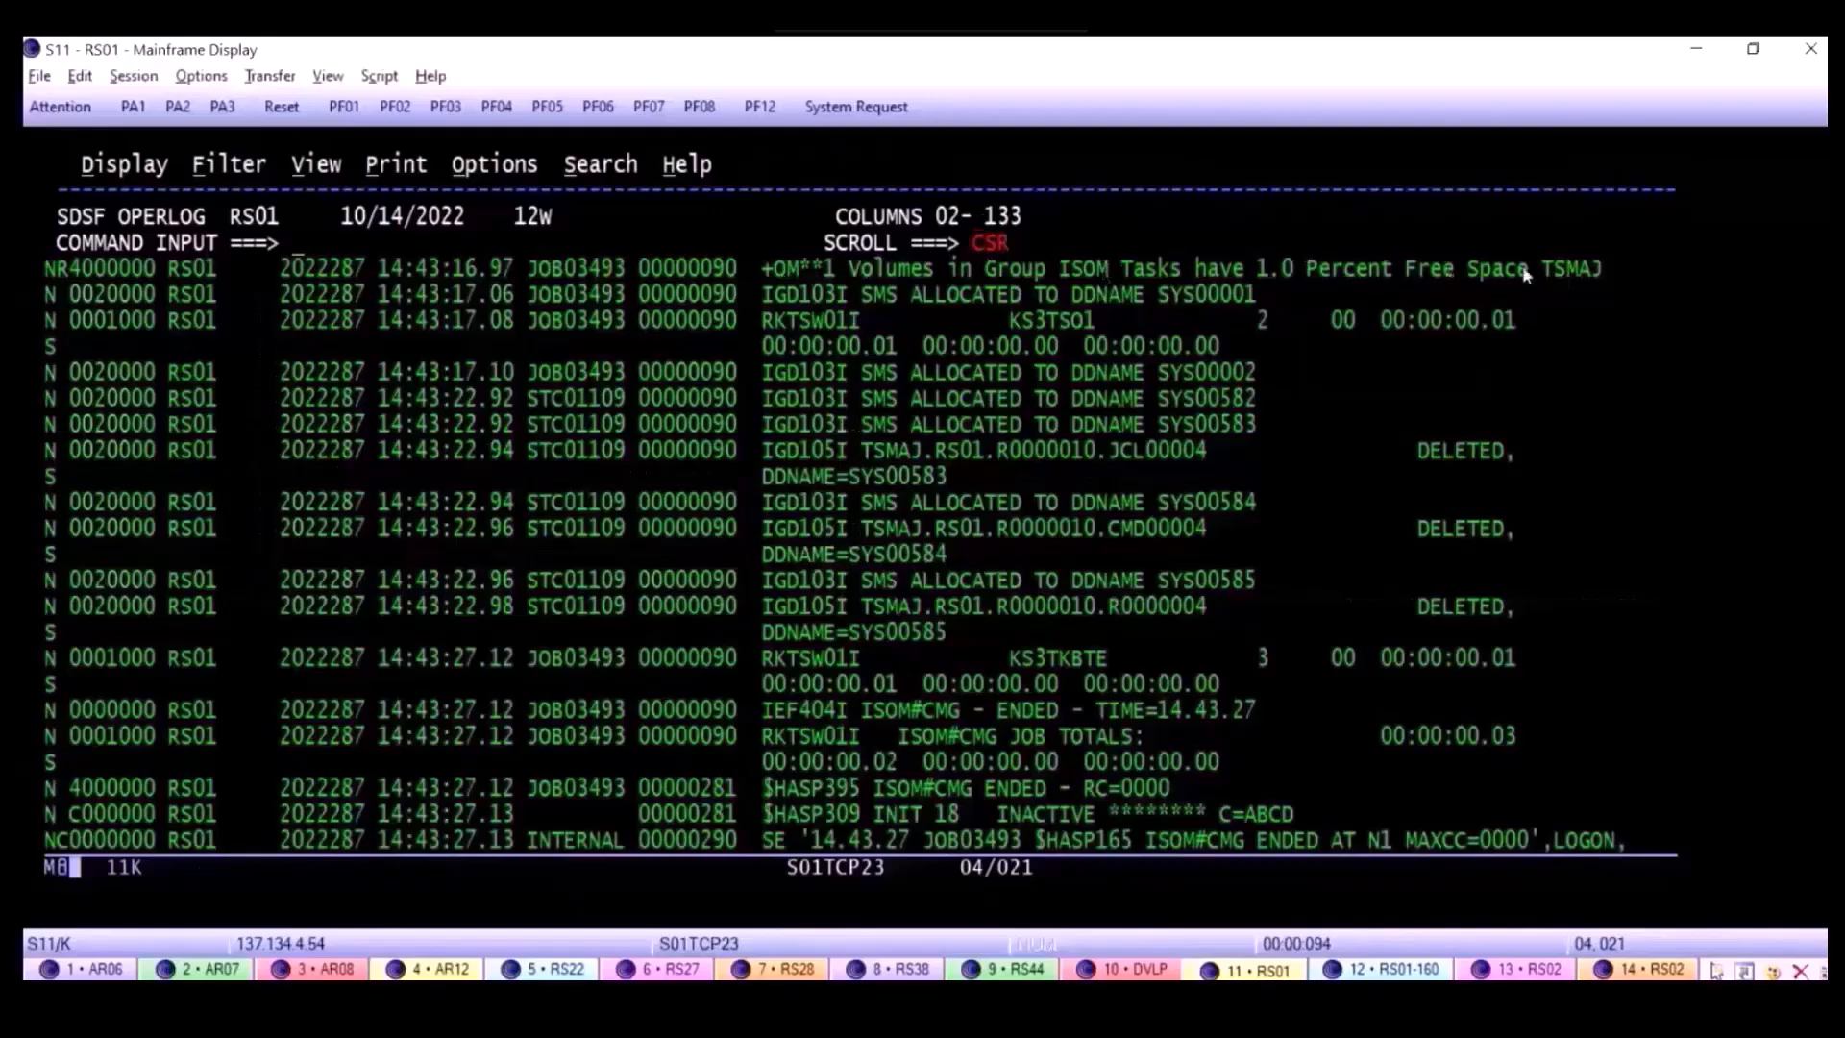
key(alt+Tab)
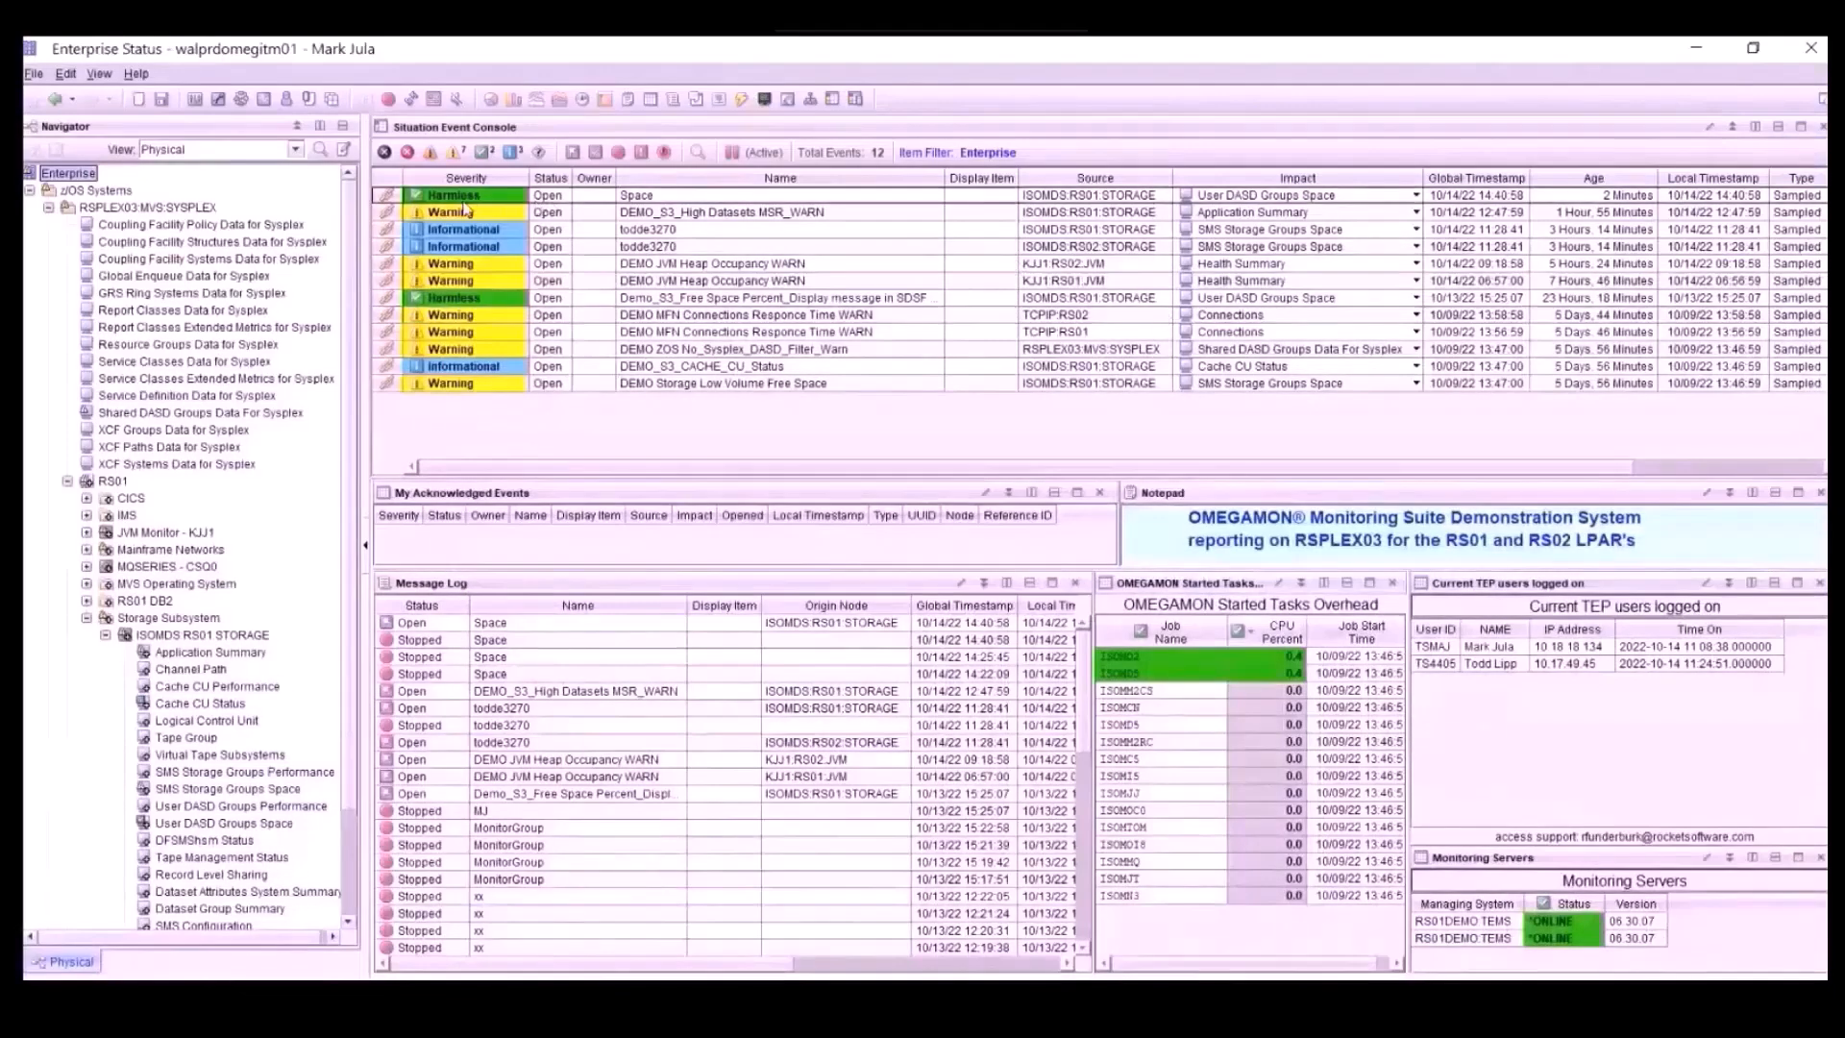